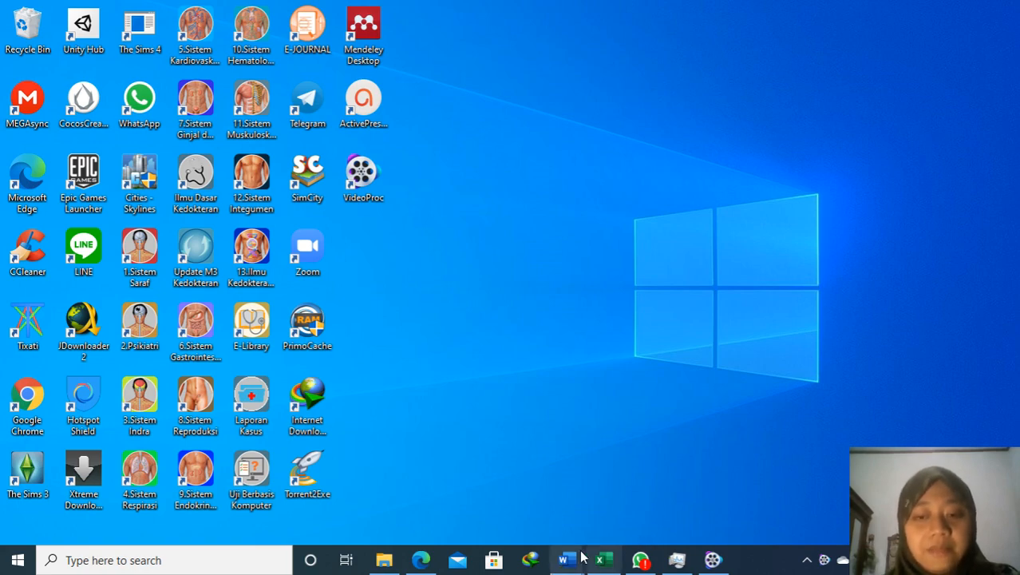
Bring up the MODUL CRP TAHUN AJARAN 2020-2021 document in Word and find the PRAKTIKUM 1 section on SPSS data input
{"action": "mouse_move", "coordinate": [568, 557]}
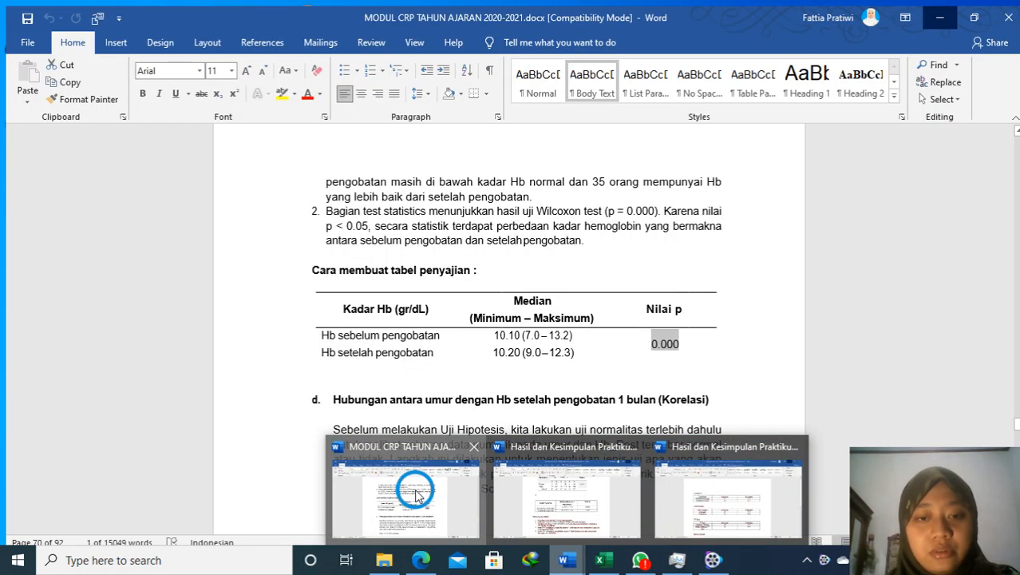
{"action": "left_click", "coordinate": [403, 490]}
{"action": "scroll", "coordinate": [982, 389], "scroll_direction": "up", "scroll_amount": 3}
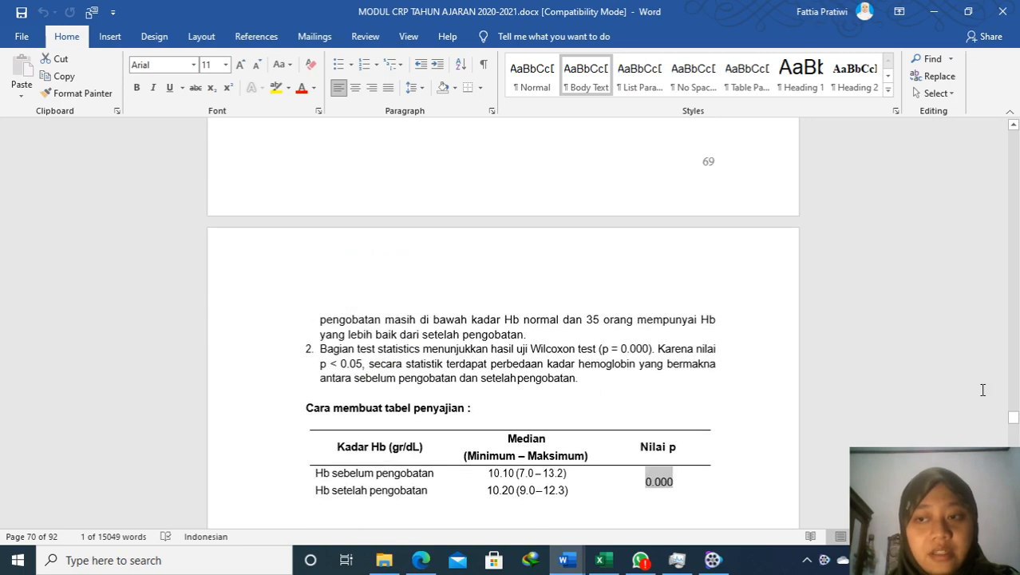
{"action": "left_click_drag", "start_coordinate": [1017, 421], "coordinate": [583, 400]}
{"action": "scroll", "coordinate": [580, 393], "scroll_direction": "up", "scroll_amount": 20}
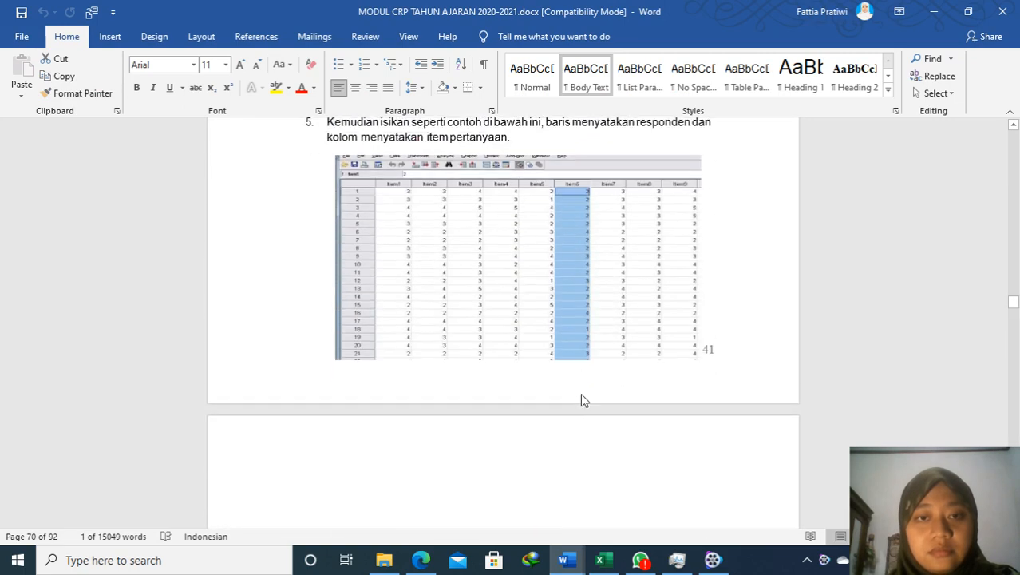
{"action": "scroll", "coordinate": [580, 391], "scroll_direction": "up", "scroll_amount": 10}
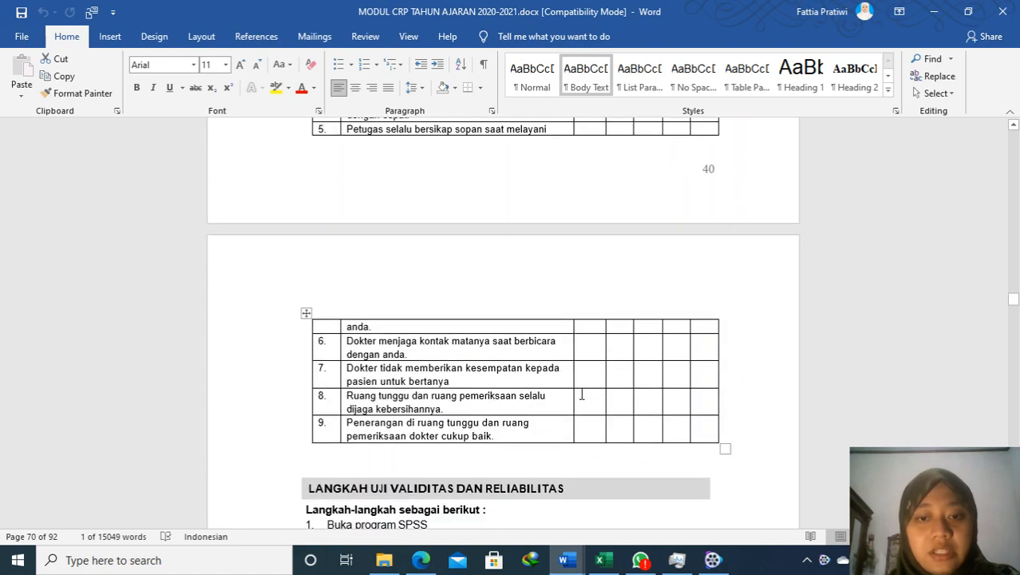
{"action": "scroll", "coordinate": [581, 393], "scroll_direction": "down", "scroll_amount": 20}
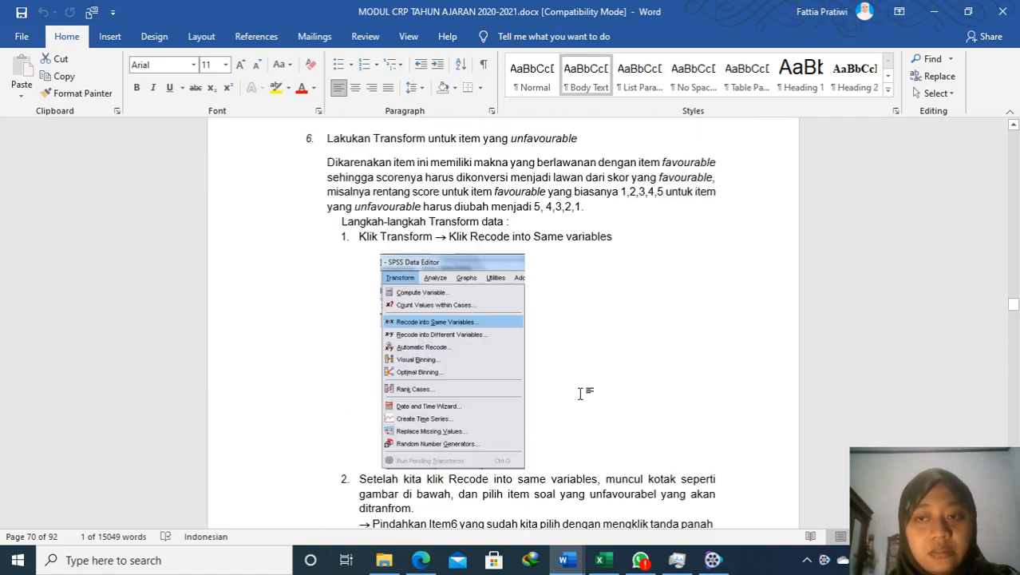
{"action": "scroll", "coordinate": [579, 392], "scroll_direction": "down", "scroll_amount": 15}
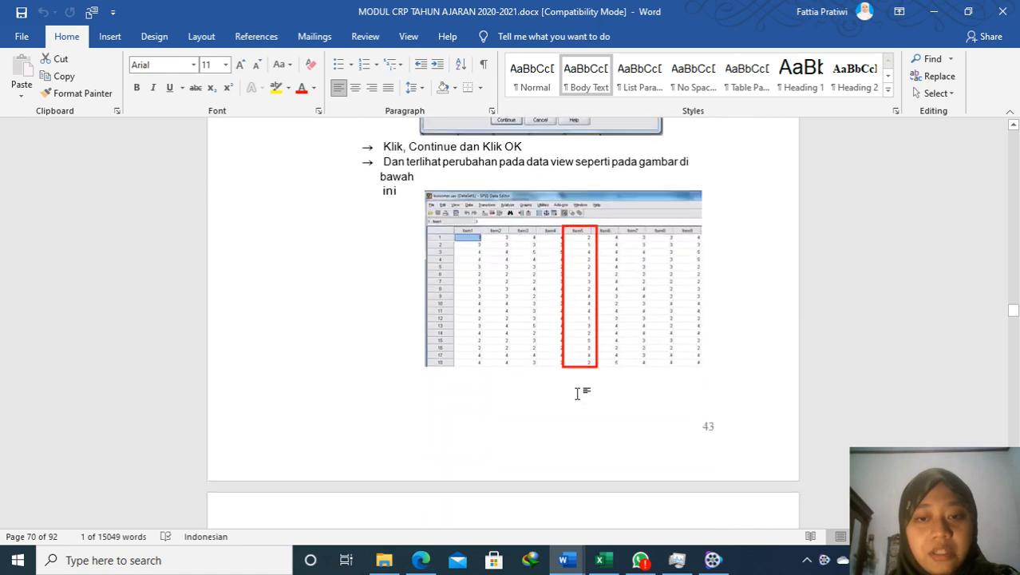
{"action": "scroll", "coordinate": [579, 392], "scroll_direction": "down", "scroll_amount": 15}
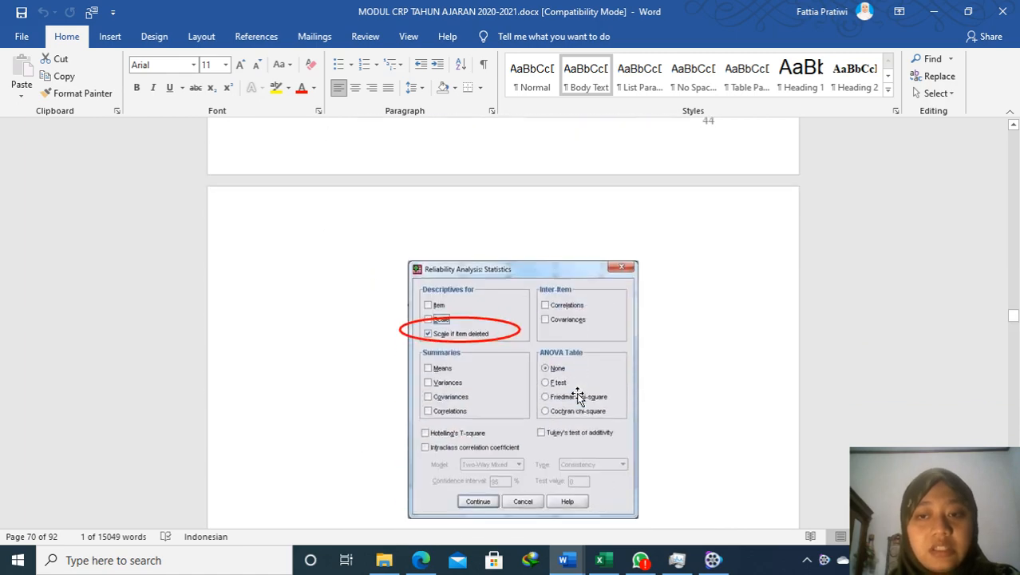
{"action": "scroll", "coordinate": [578, 392], "scroll_direction": "down", "scroll_amount": 15}
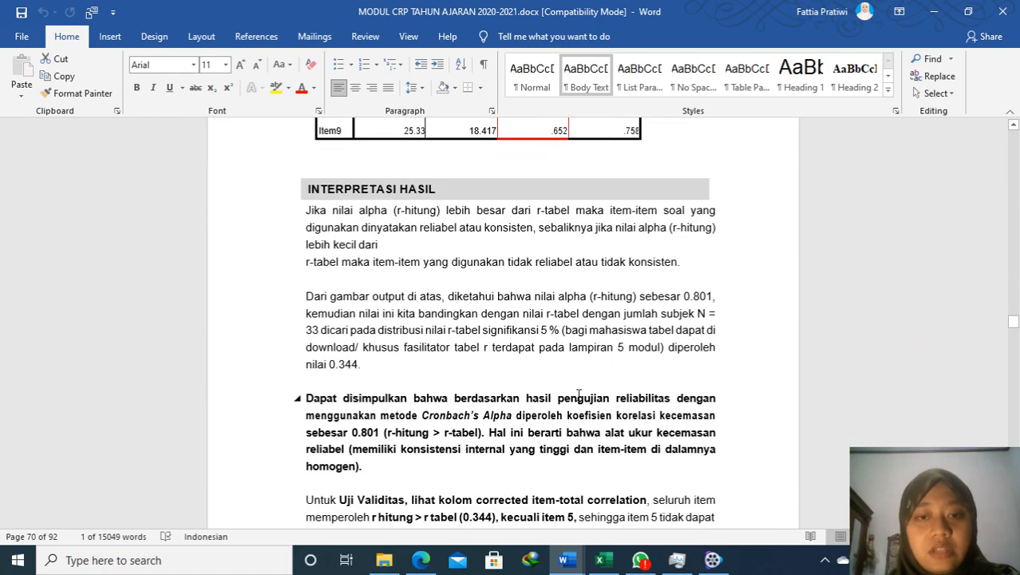
{"action": "scroll", "coordinate": [579, 394], "scroll_direction": "down", "scroll_amount": 15}
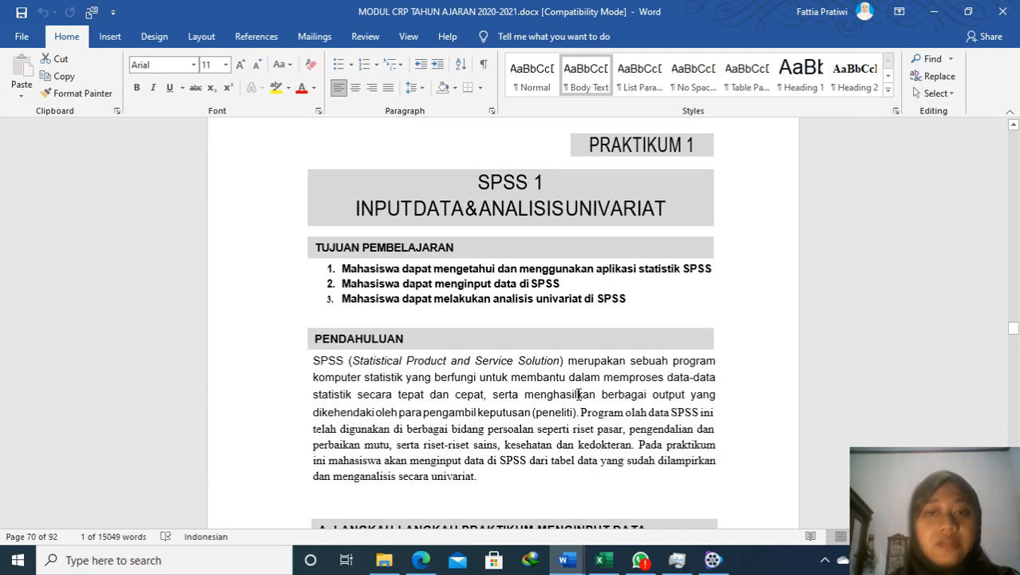
Review the data input coding instructions and the Data Praktikum 1 table in the module
{"action": "scroll", "coordinate": [579, 393], "scroll_direction": "down", "scroll_amount": 8}
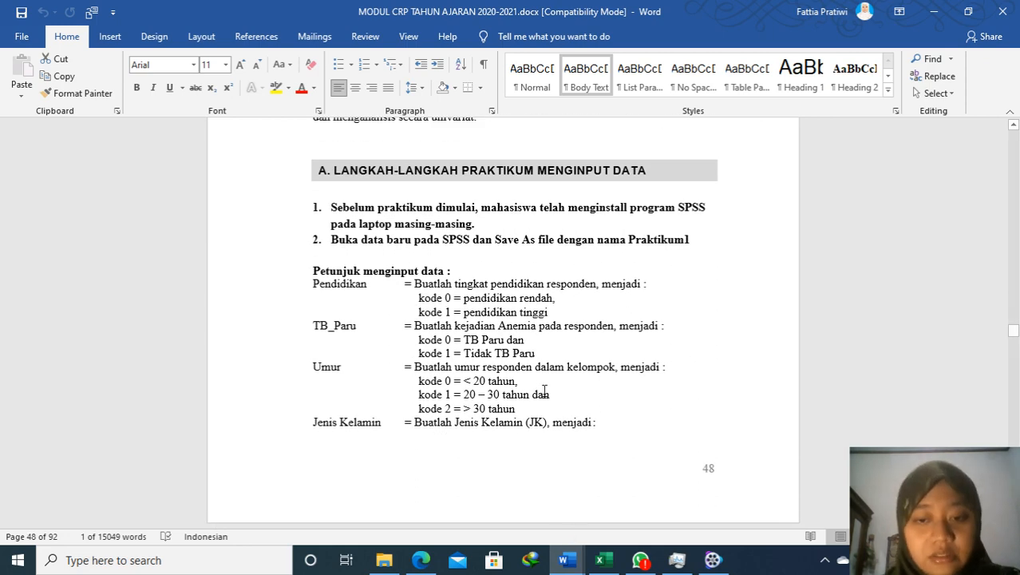
{"action": "scroll", "coordinate": [546, 389], "scroll_direction": "down", "scroll_amount": 12}
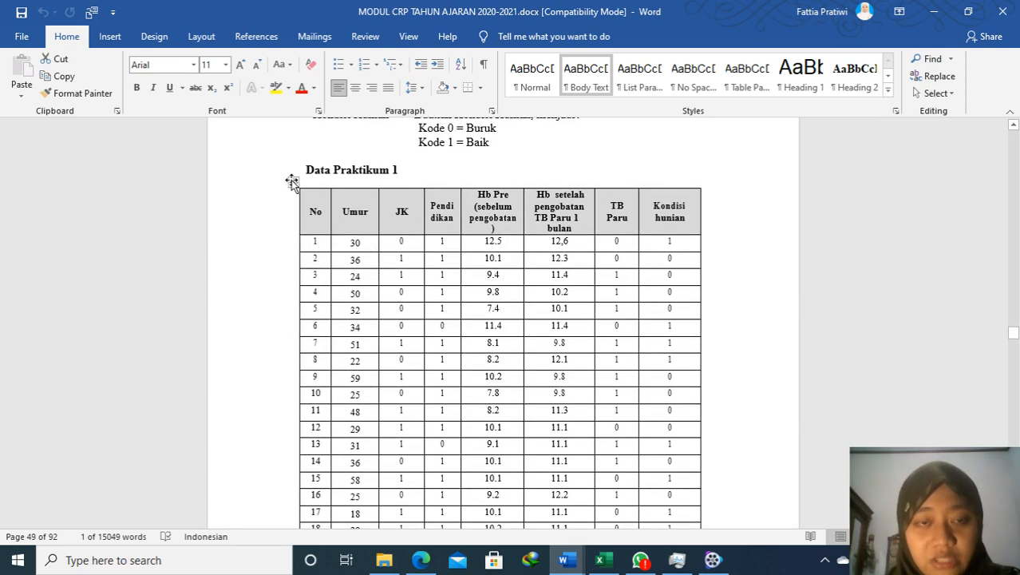
{"action": "scroll", "coordinate": [393, 405], "scroll_direction": "up", "scroll_amount": 8}
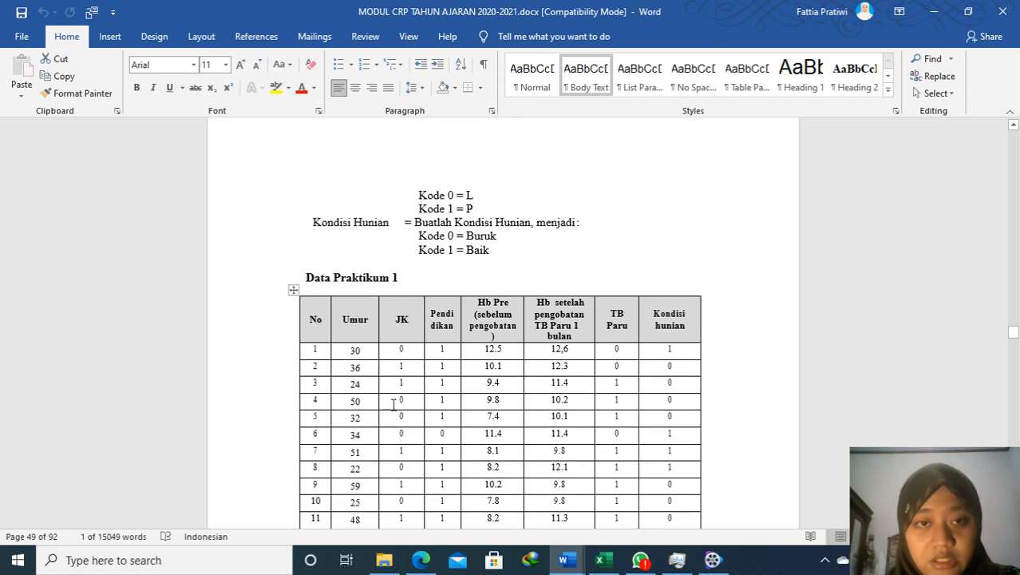
{"action": "scroll", "coordinate": [393, 406], "scroll_direction": "up", "scroll_amount": 3}
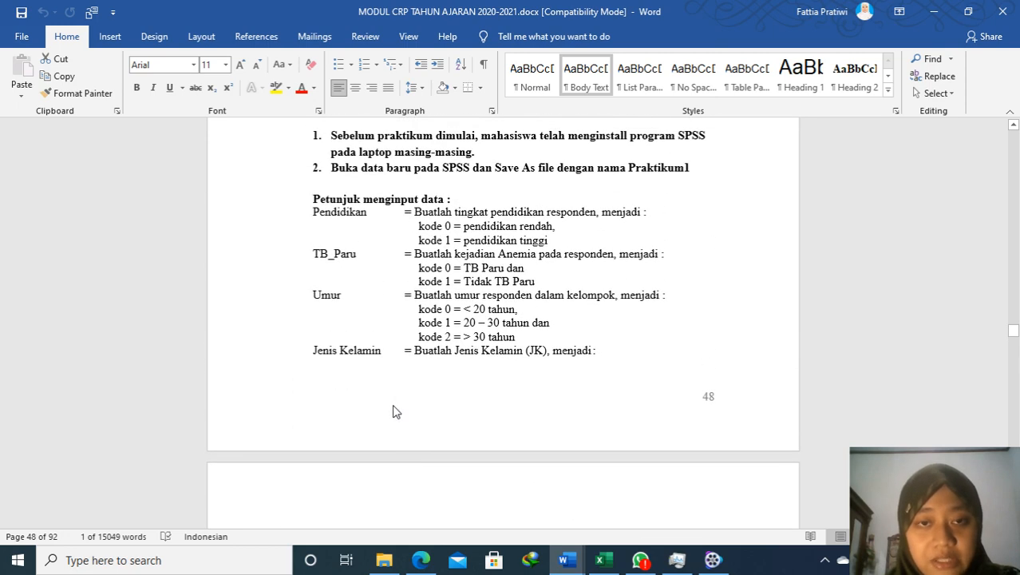
{"action": "scroll", "coordinate": [394, 412], "scroll_direction": "down", "scroll_amount": 8}
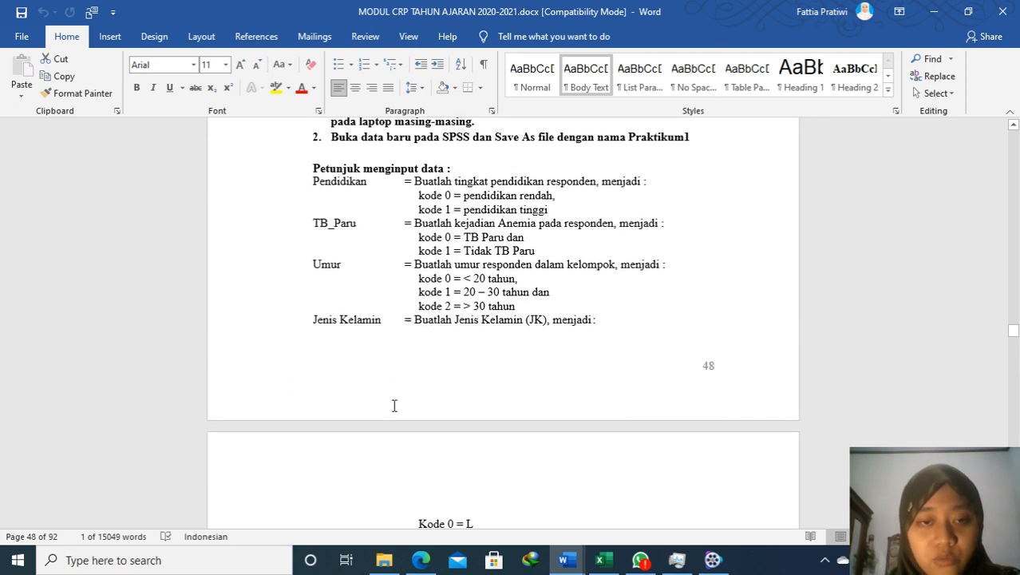
{"action": "scroll", "coordinate": [394, 405], "scroll_direction": "down", "scroll_amount": 4}
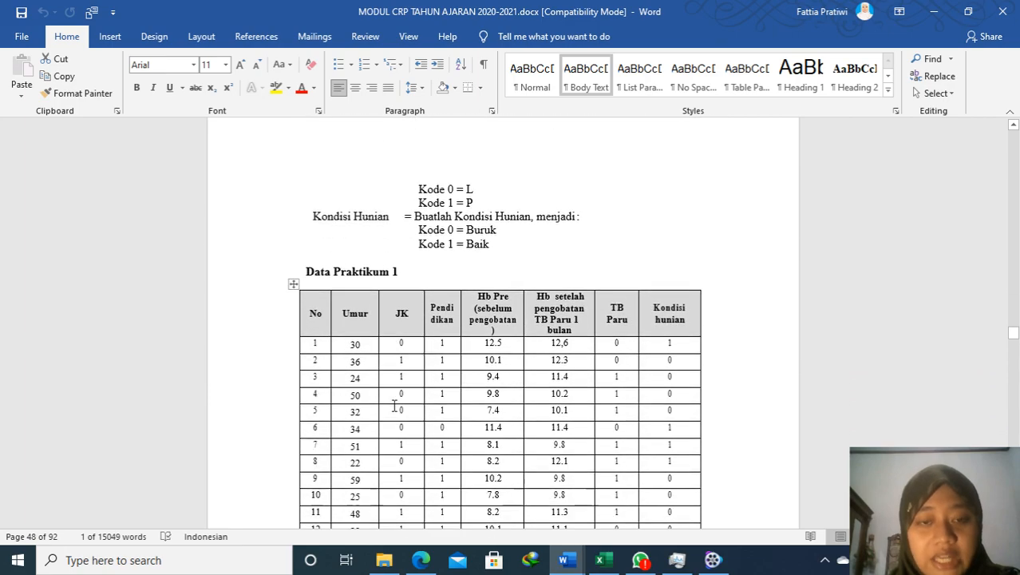
{"action": "scroll", "coordinate": [447, 368], "scroll_direction": "down", "scroll_amount": 10}
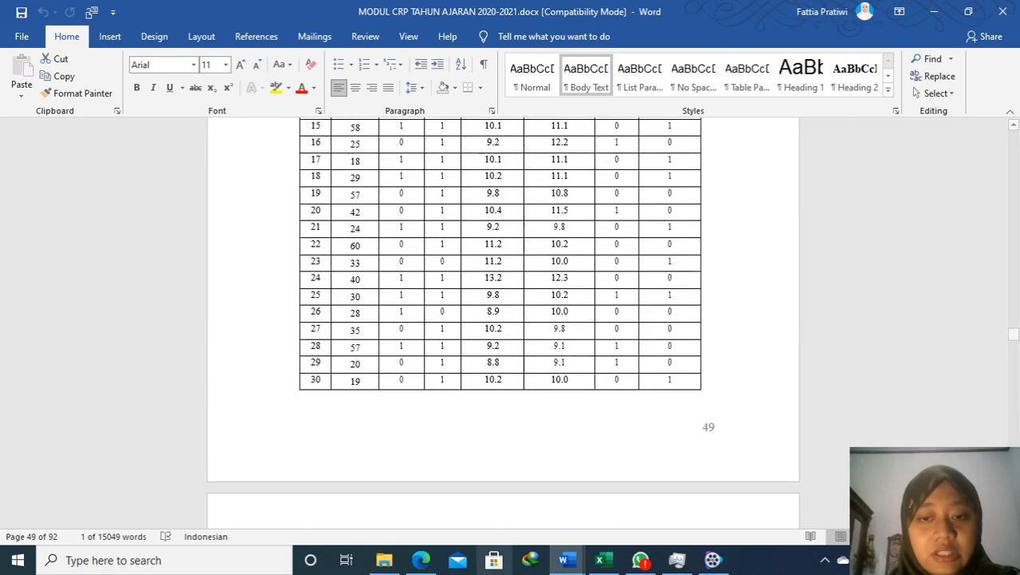
Switch to the Book1 workbook in Excel and check the first respondent's values from Umur through Kondisi hunian
{"action": "left_click", "coordinate": [600, 560]}
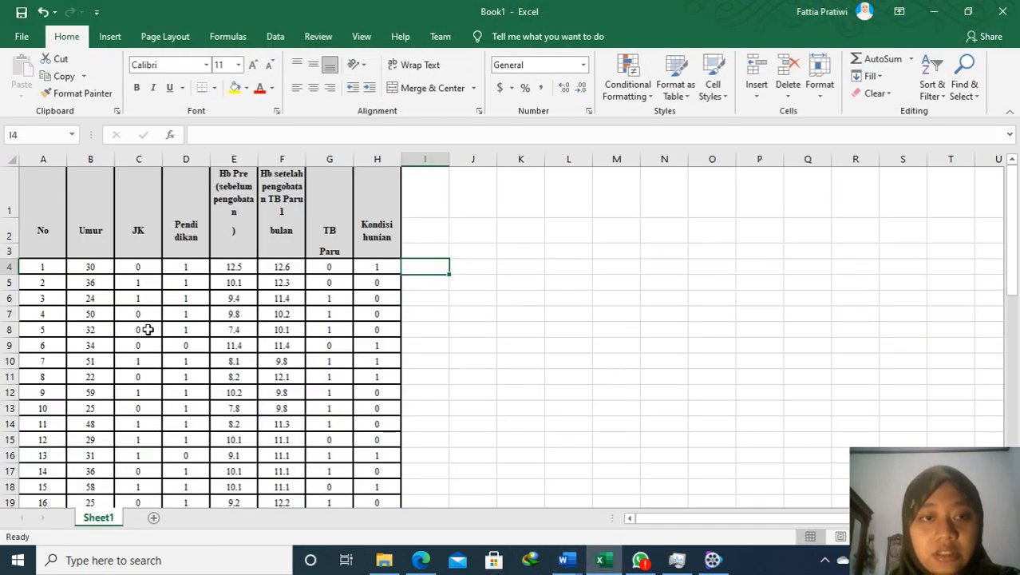
{"action": "left_click", "coordinate": [84, 266]}
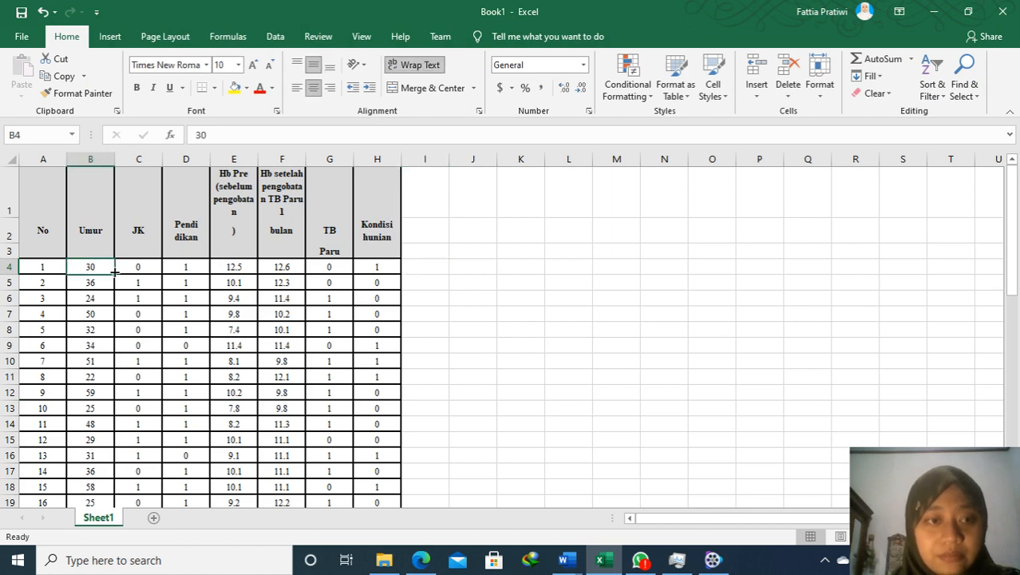
{"action": "left_click", "coordinate": [138, 272]}
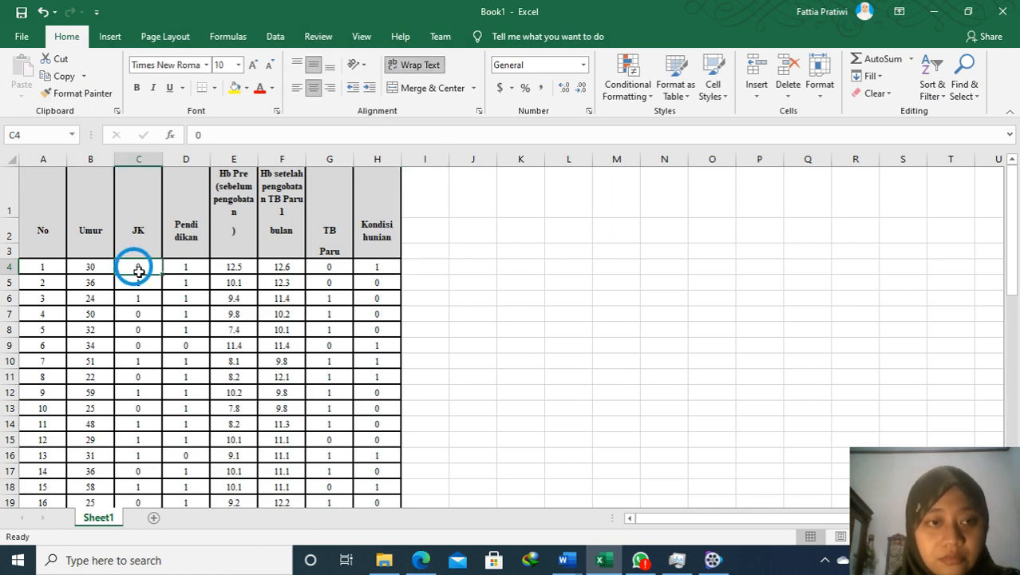
{"action": "left_click", "coordinate": [90, 268]}
{"action": "left_click", "coordinate": [127, 267]}
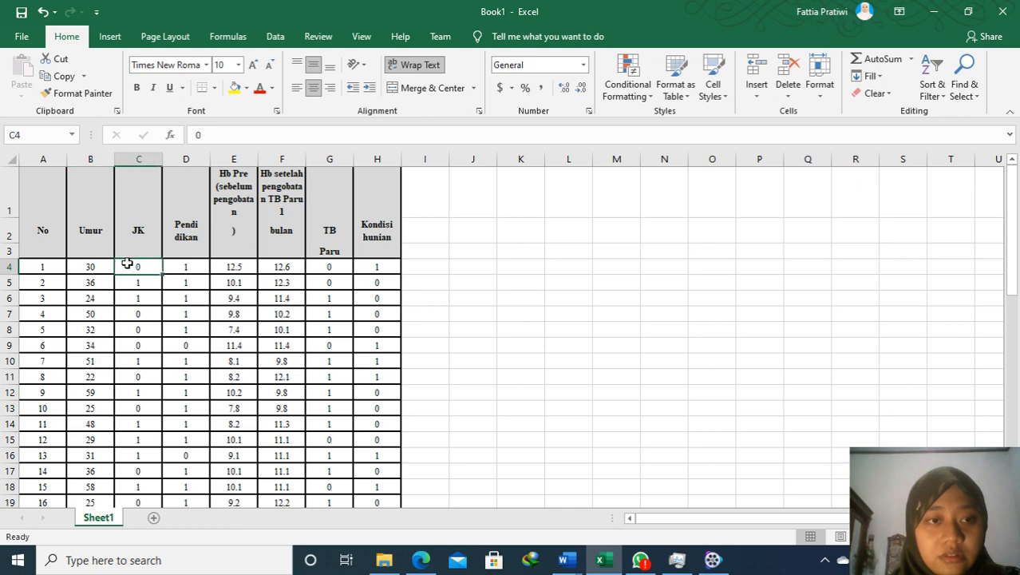
{"action": "left_click", "coordinate": [178, 268]}
{"action": "left_click", "coordinate": [237, 266]}
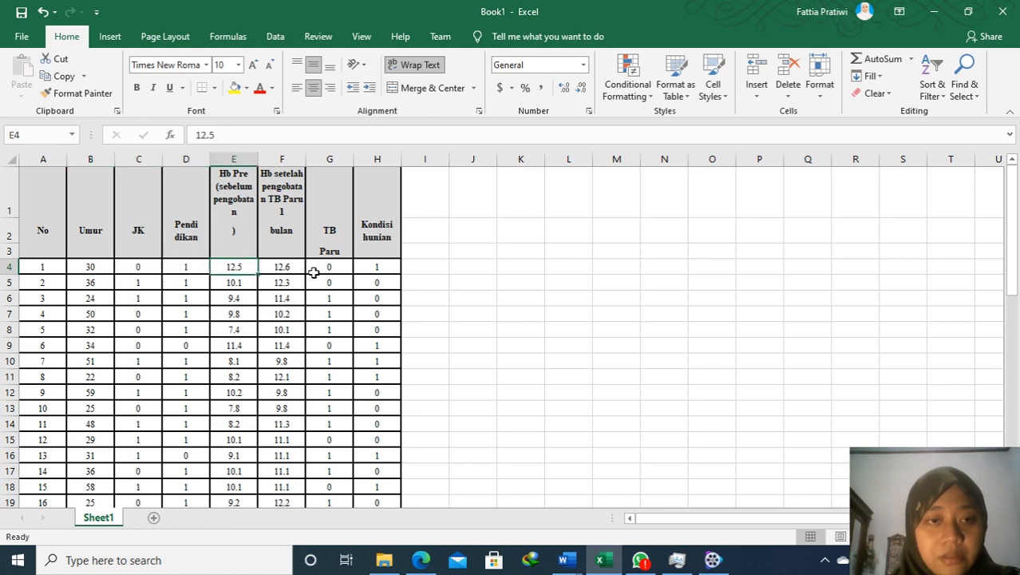
{"action": "left_click", "coordinate": [295, 268]}
{"action": "left_click", "coordinate": [328, 272]}
{"action": "left_click", "coordinate": [389, 268]}
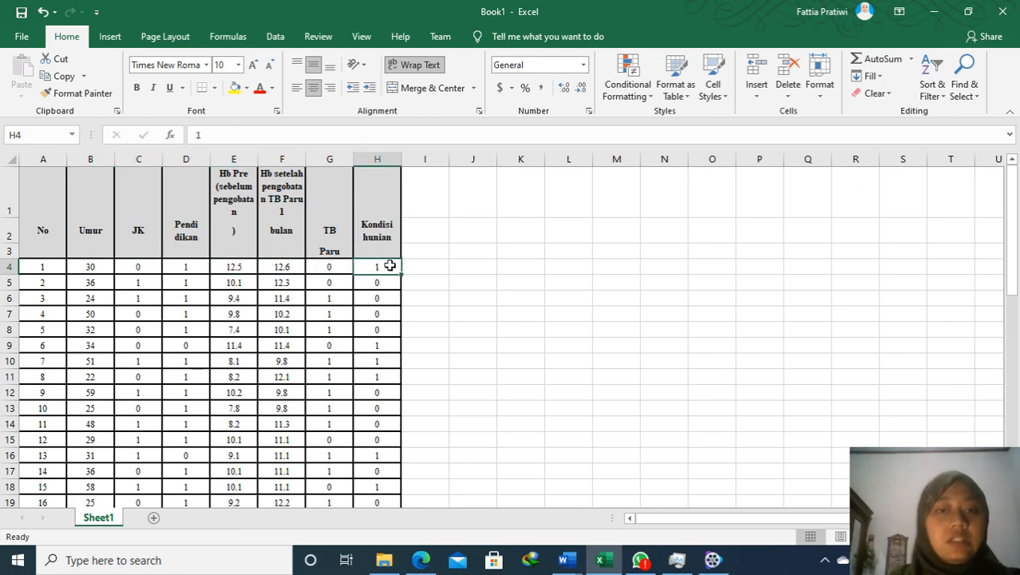
Correct the Hb setelah pengobatan values to 9.9 for respondent 40 and 10.2 for respondent 43, using decimal points
{"action": "scroll", "coordinate": [323, 355], "scroll_direction": "down", "scroll_amount": 12}
{"action": "scroll", "coordinate": [317, 356], "scroll_direction": "down", "scroll_amount": 16}
{"action": "scroll", "coordinate": [317, 356], "scroll_direction": "up", "scroll_amount": 19}
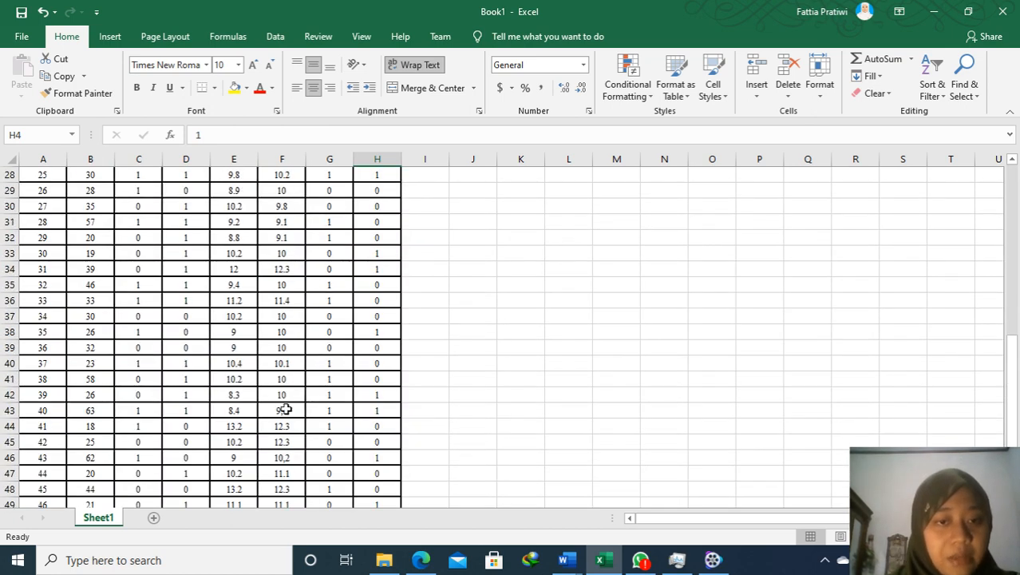
{"action": "left_click", "coordinate": [286, 411]}
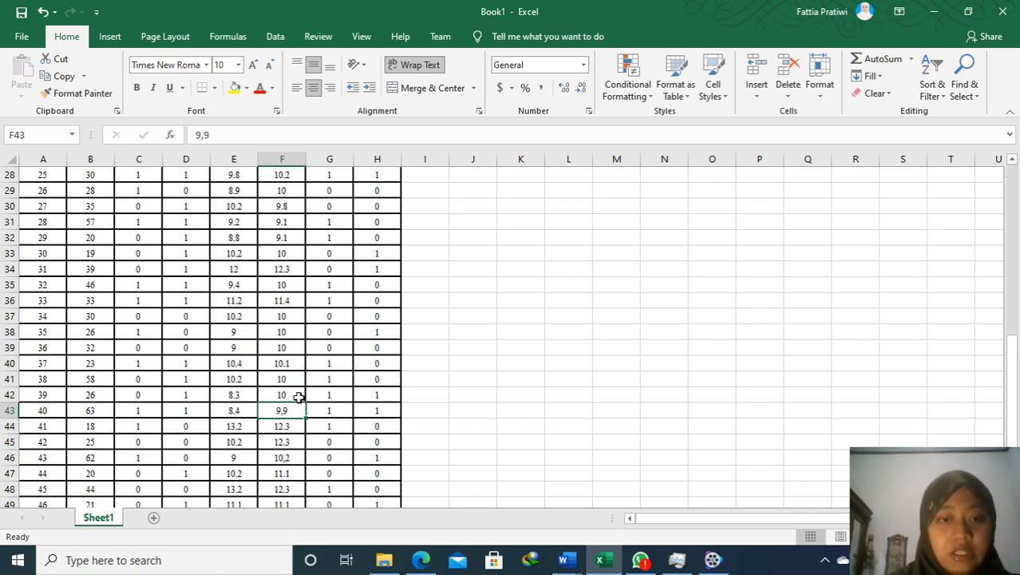
{"action": "type", "text": "9."}
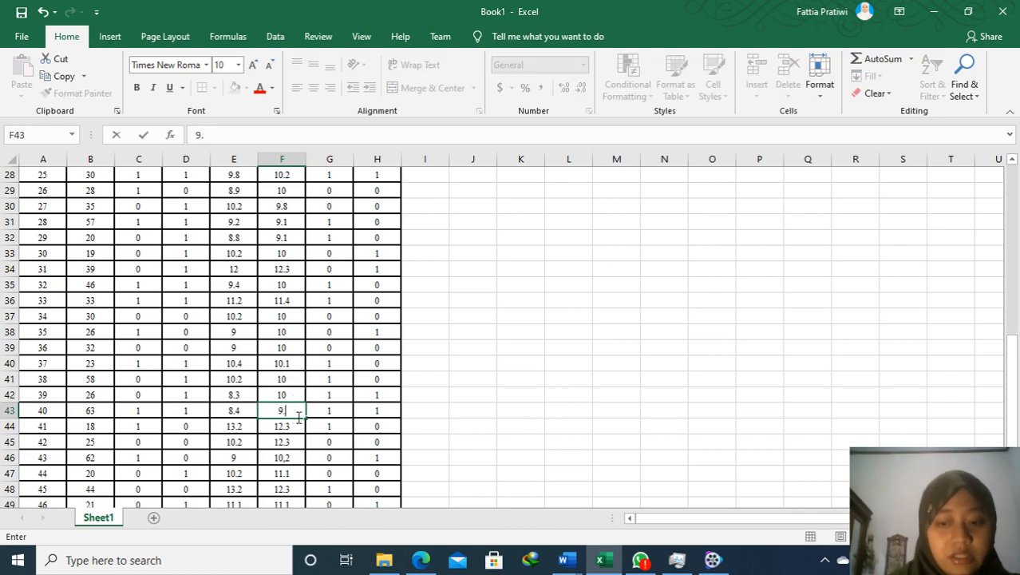
{"action": "type", "text": "9"}
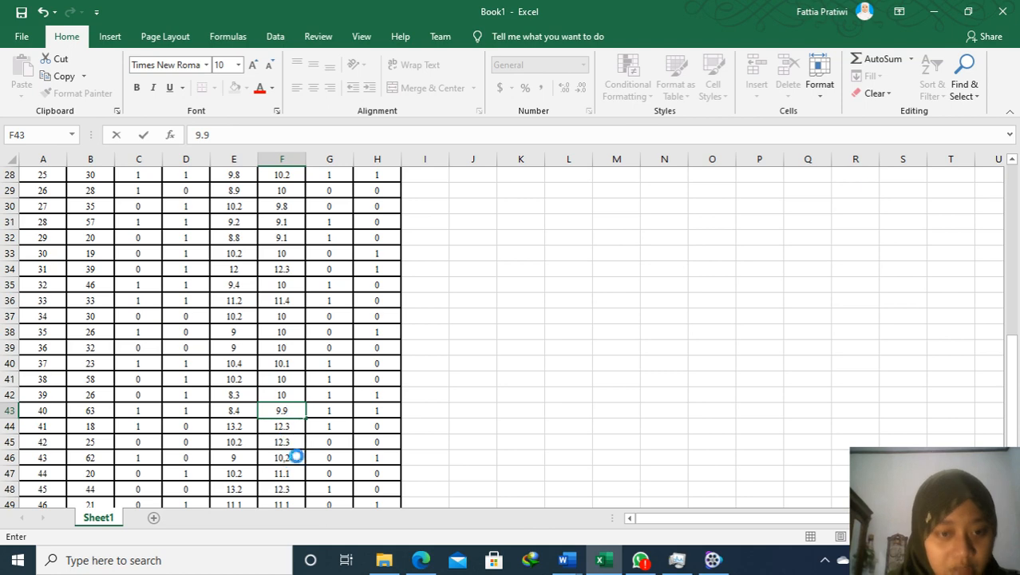
{"action": "left_click", "coordinate": [295, 455]}
{"action": "type", "text": "10"}
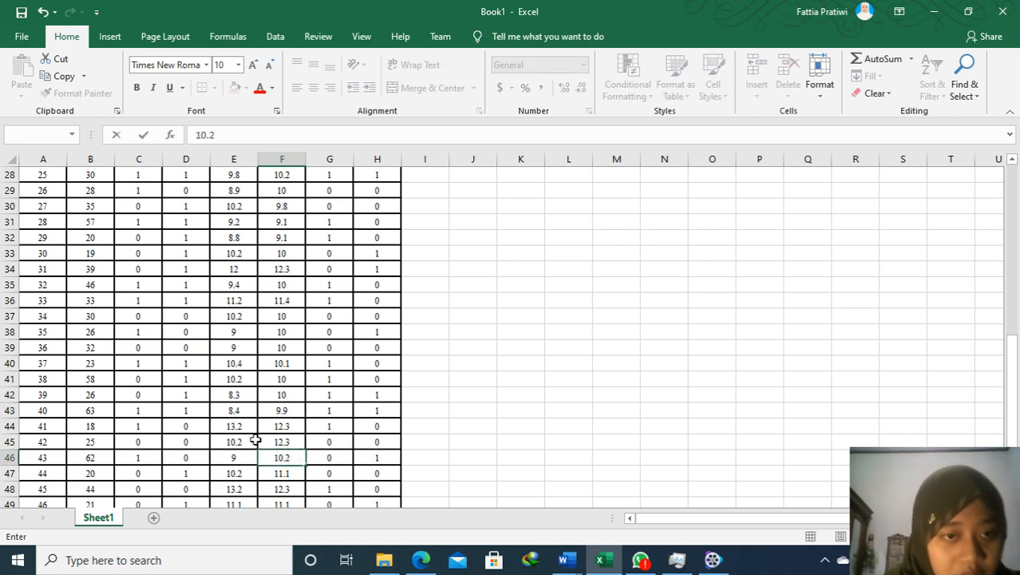
Check the rest of the data table from the header to the last respondent for wrongly formatted decimals
{"action": "scroll", "coordinate": [256, 440], "scroll_direction": "down", "scroll_amount": 2}
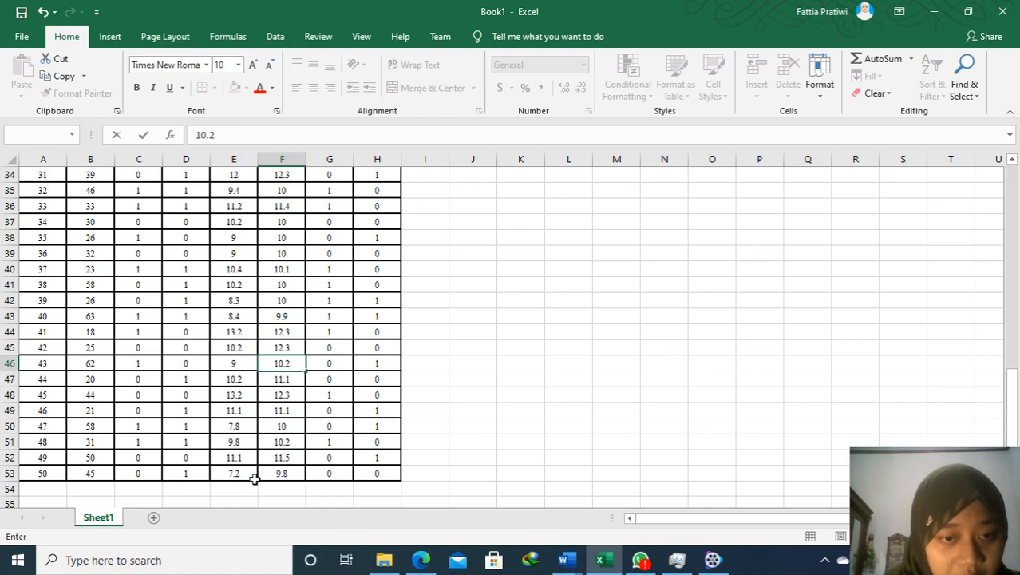
{"action": "scroll", "coordinate": [255, 478], "scroll_direction": "up", "scroll_amount": 9}
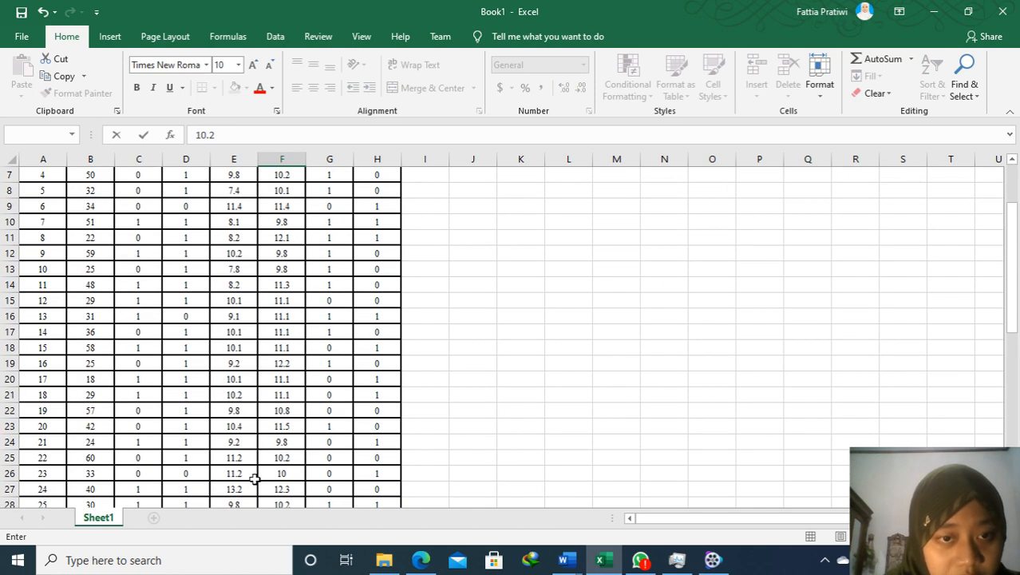
{"action": "scroll", "coordinate": [254, 478], "scroll_direction": "up", "scroll_amount": 2}
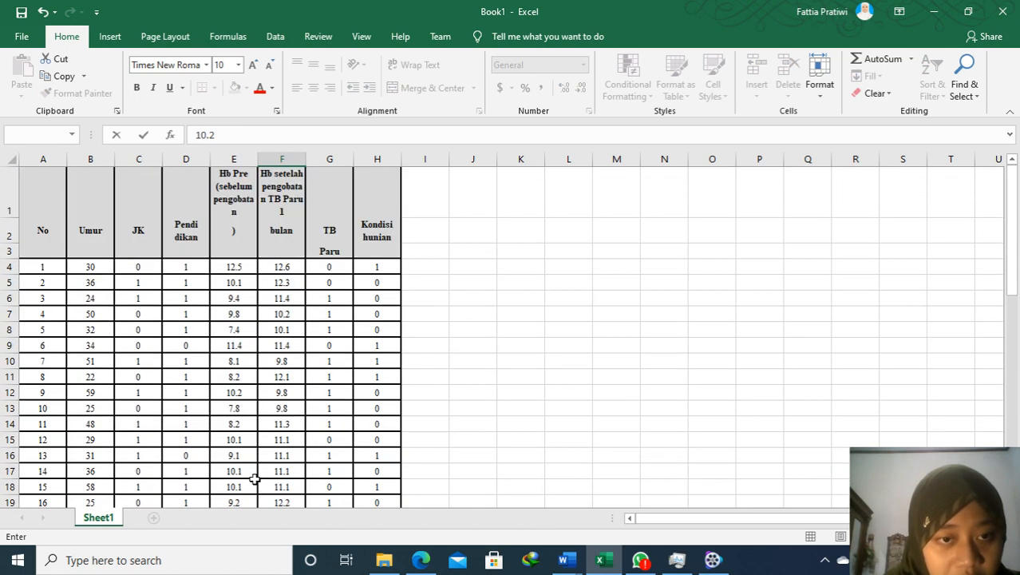
{"action": "scroll", "coordinate": [255, 478], "scroll_direction": "down", "scroll_amount": 4}
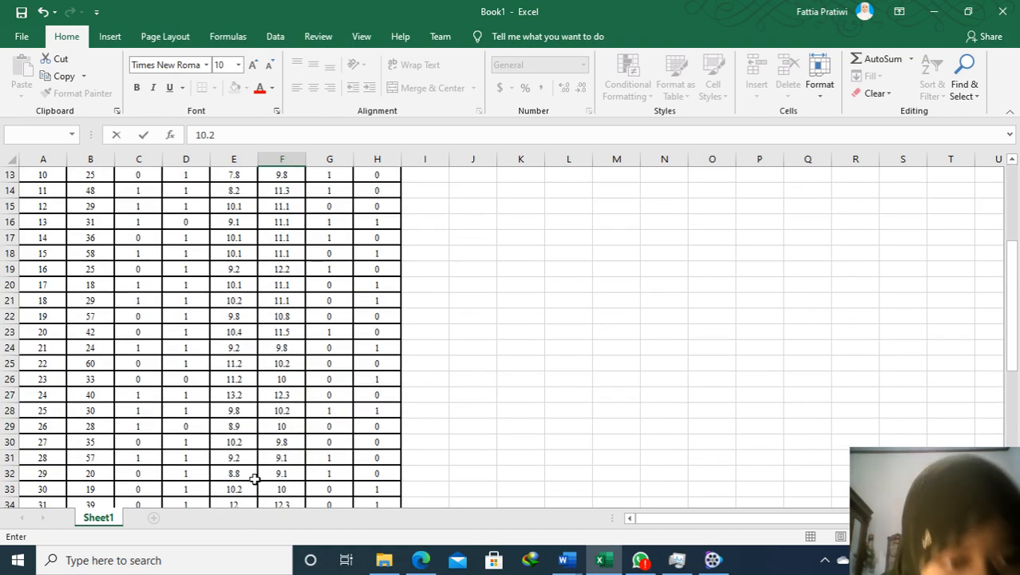
{"action": "scroll", "coordinate": [255, 478], "scroll_direction": "down", "scroll_amount": 1}
{"action": "scroll", "coordinate": [255, 478], "scroll_direction": "down", "scroll_amount": 1}
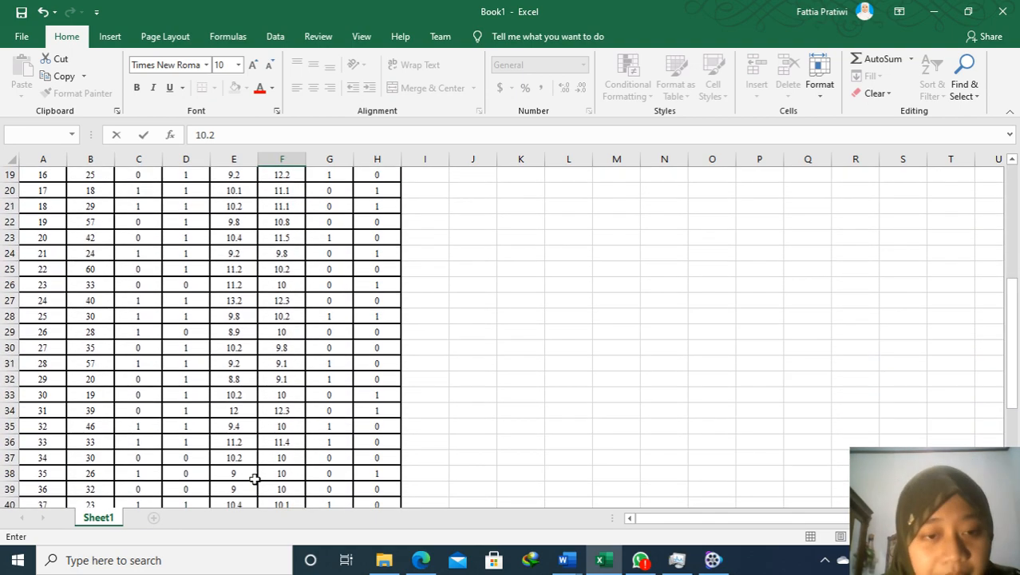
{"action": "scroll", "coordinate": [255, 478], "scroll_direction": "down", "scroll_amount": 6}
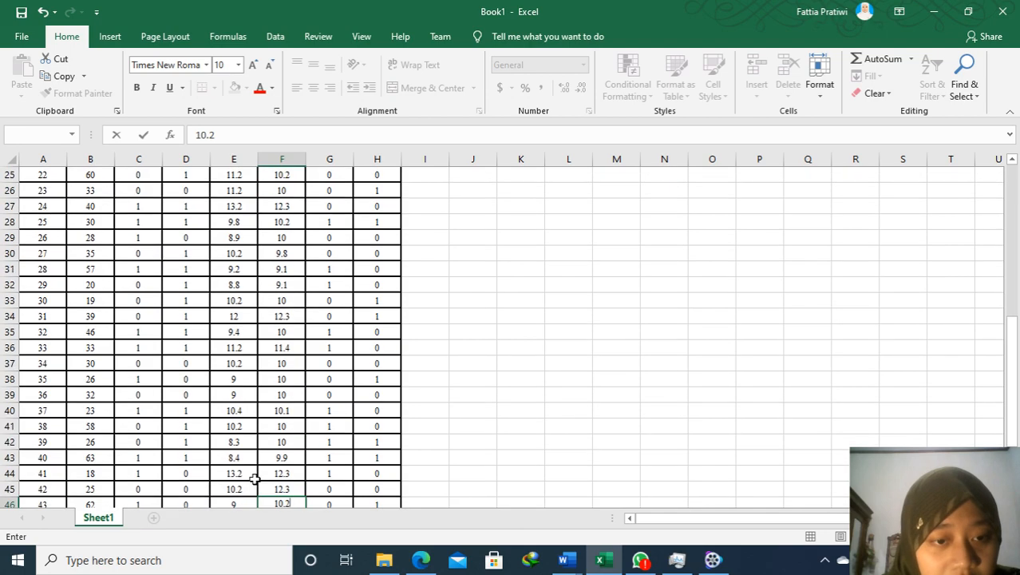
Find and launch IBM SPSS Statistics 26 from the Windows search
{"action": "left_click", "coordinate": [190, 559]}
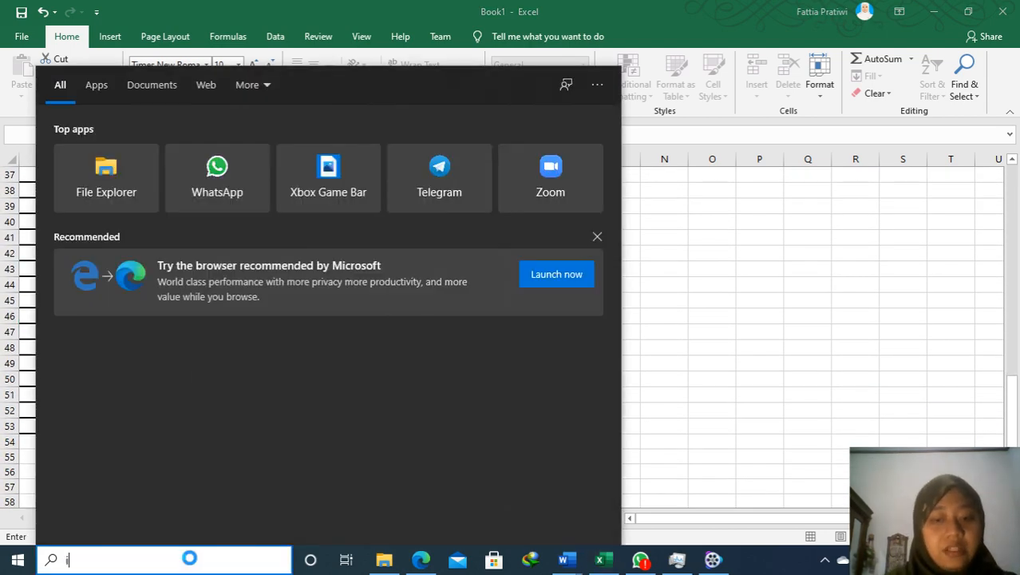
{"action": "type", "text": "ibm"}
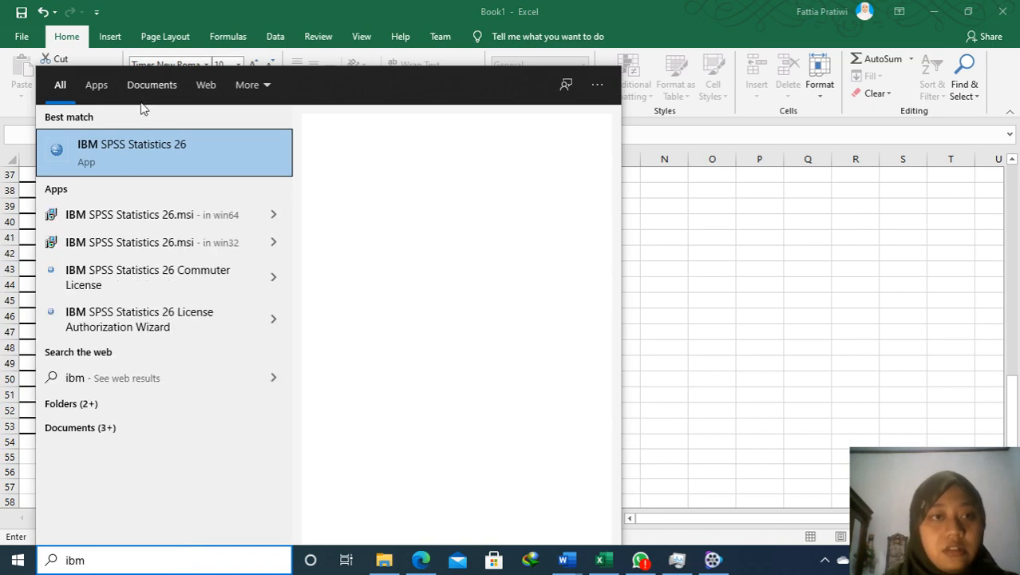
{"action": "left_click", "coordinate": [157, 144]}
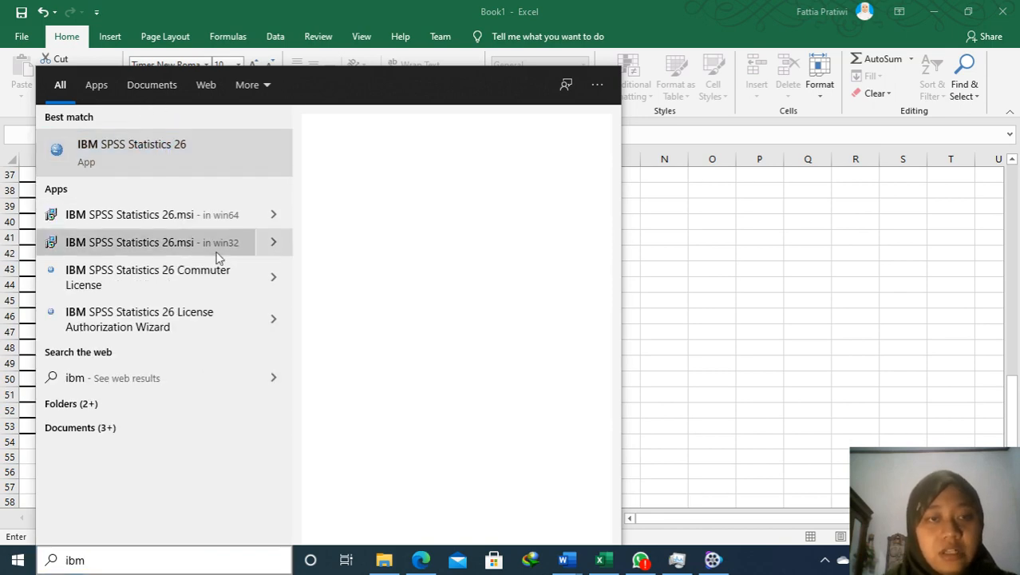
{"action": "scroll", "coordinate": [355, 207], "scroll_direction": "up", "scroll_amount": 12}
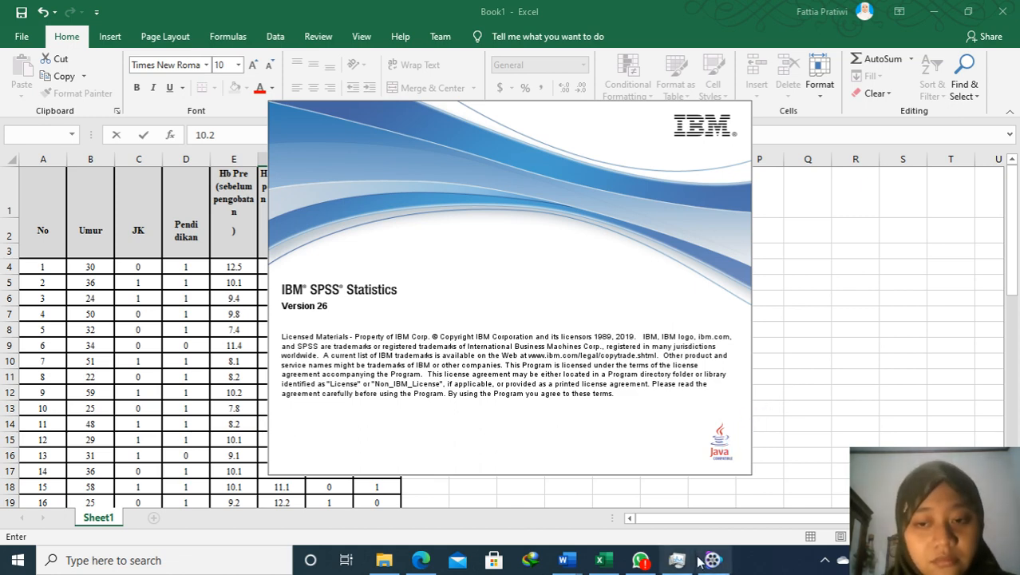
{"action": "mouse_move", "coordinate": [702, 560]}
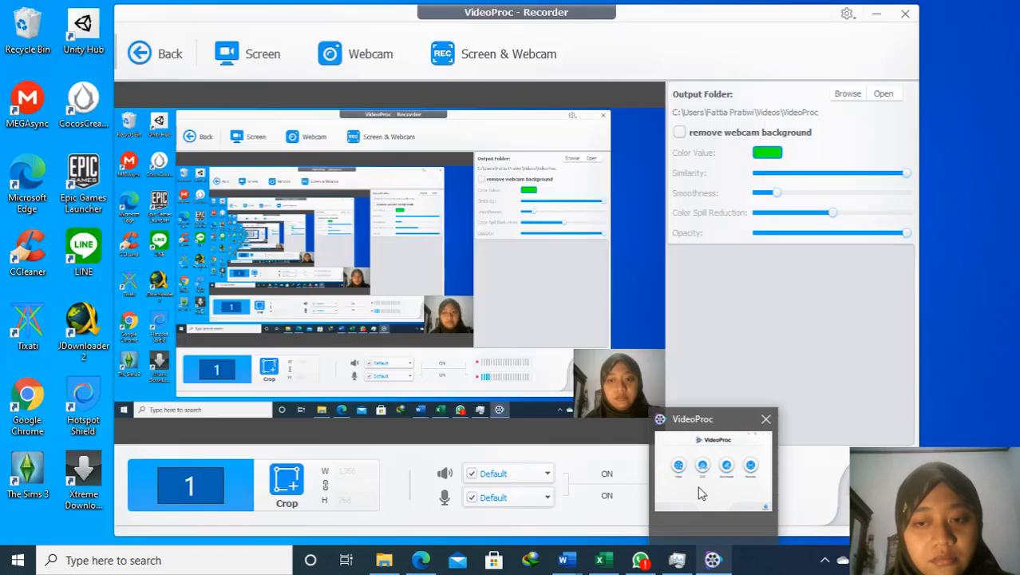
{"action": "left_click", "coordinate": [701, 493]}
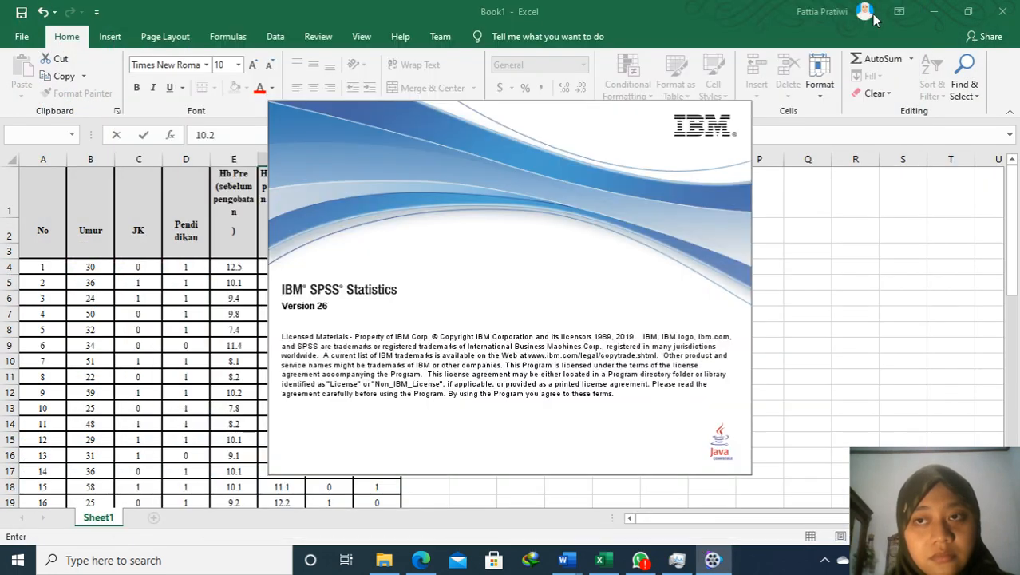
{"action": "left_click", "coordinate": [876, 11]}
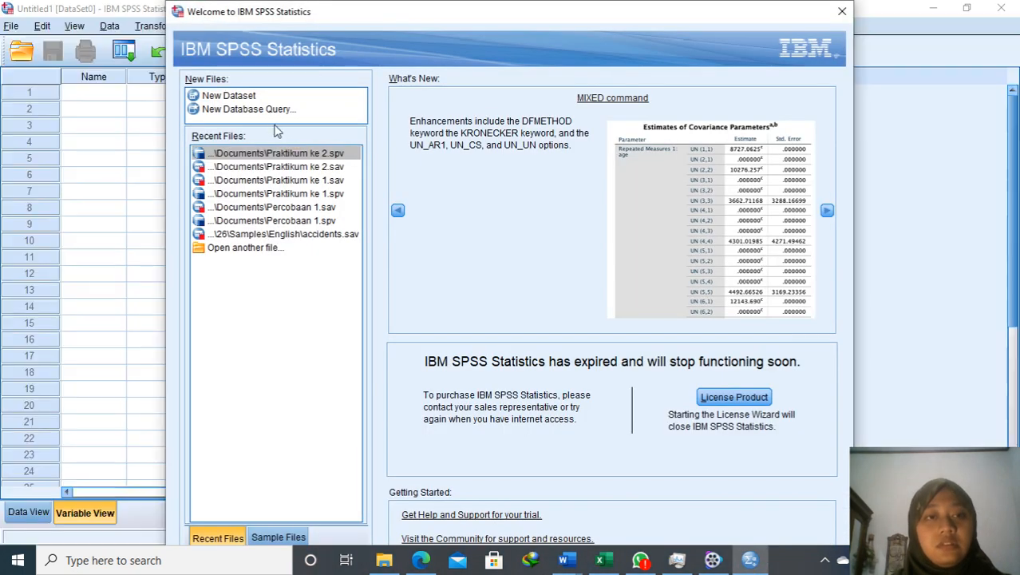
Create a new empty dataset from the welcome window and show it in Data View
{"action": "left_click", "coordinate": [246, 96]}
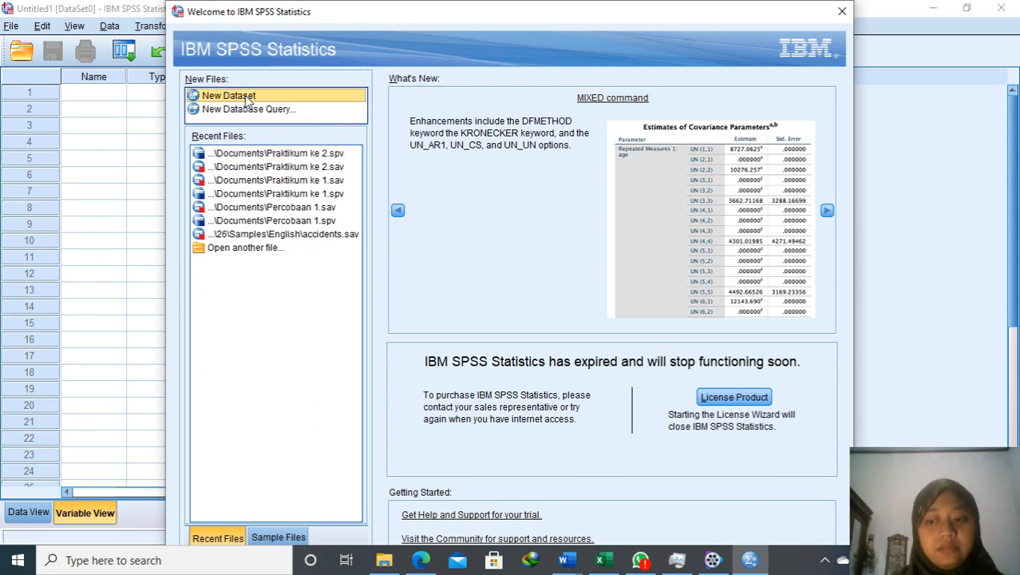
{"action": "double_click", "coordinate": [246, 97]}
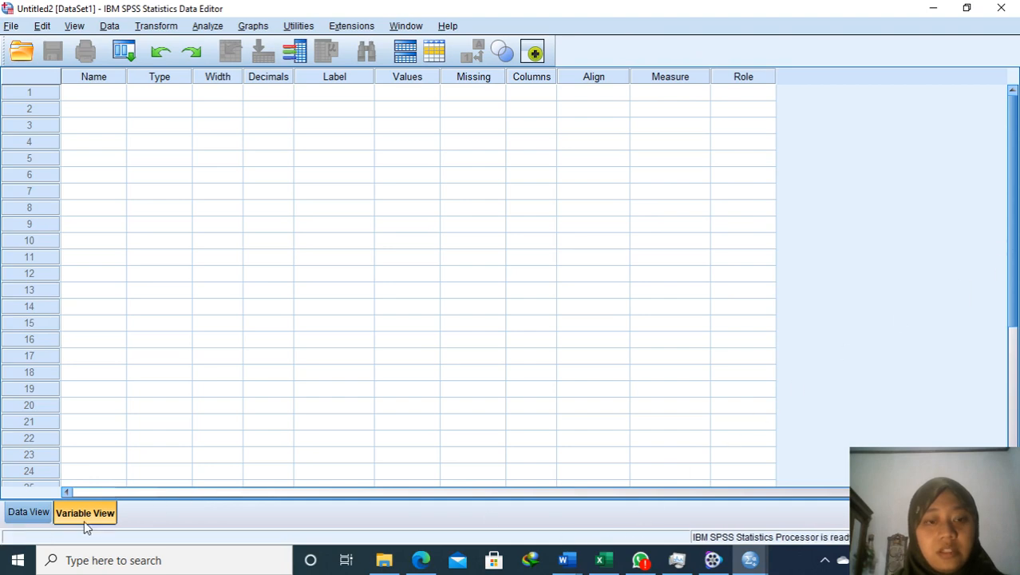
{"action": "left_click", "coordinate": [28, 512]}
Switch to the Book1 workbook in Excel and copy the data values in B4:H53, without the header and the No column
{"action": "left_click", "coordinate": [603, 558]}
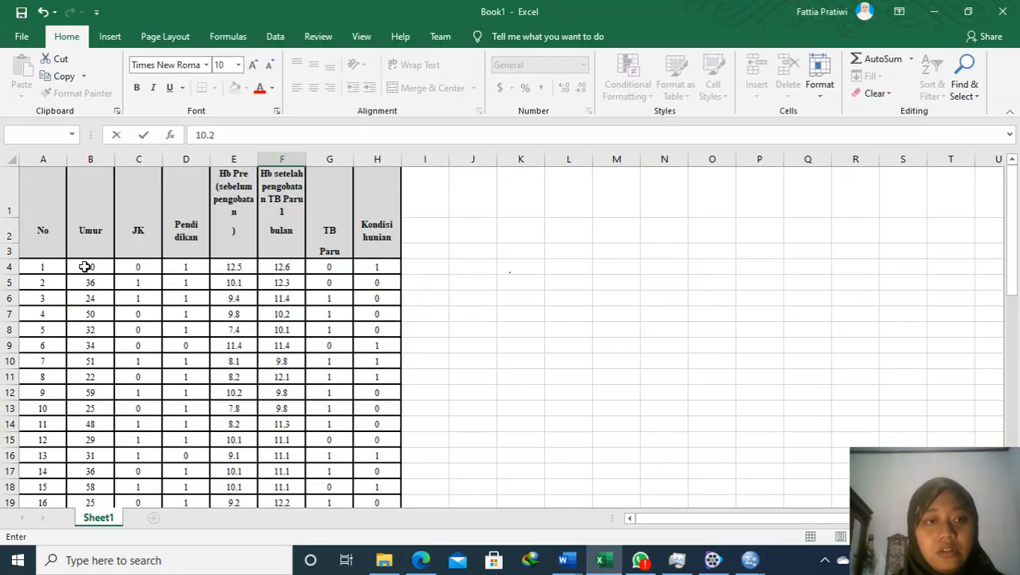
{"action": "left_click", "coordinate": [84, 267]}
{"action": "left_click_drag", "start_coordinate": [91, 270], "coordinate": [372, 474]}
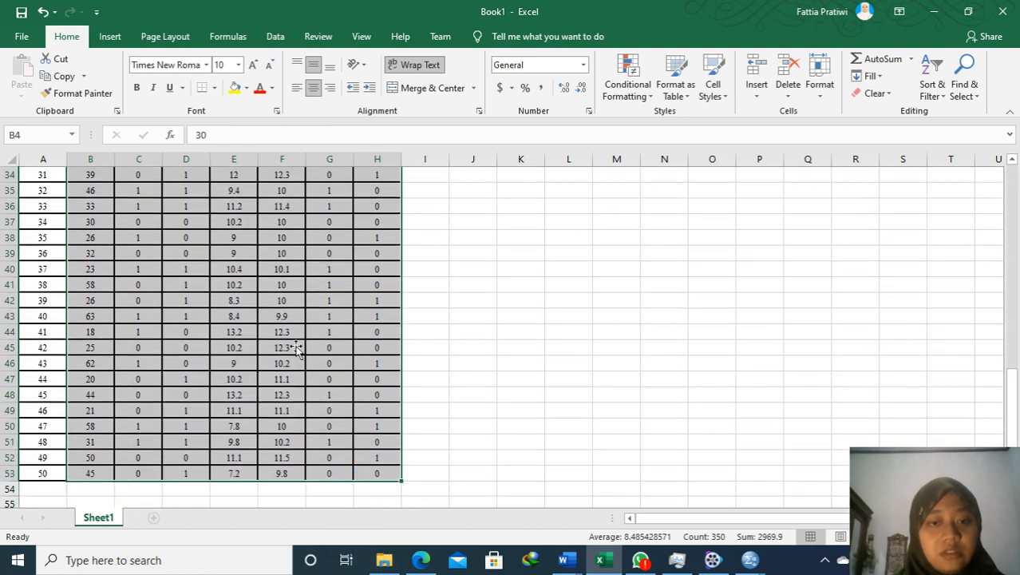
{"action": "right_click", "coordinate": [271, 297]}
{"action": "left_click", "coordinate": [312, 234]}
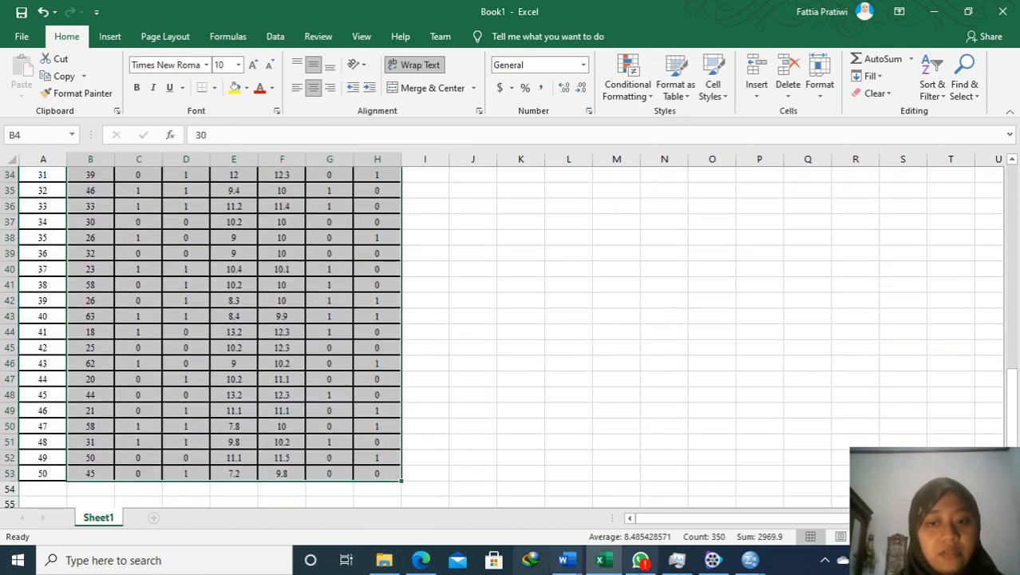
{"action": "scroll", "coordinate": [239, 335], "scroll_direction": "up", "scroll_amount": 11}
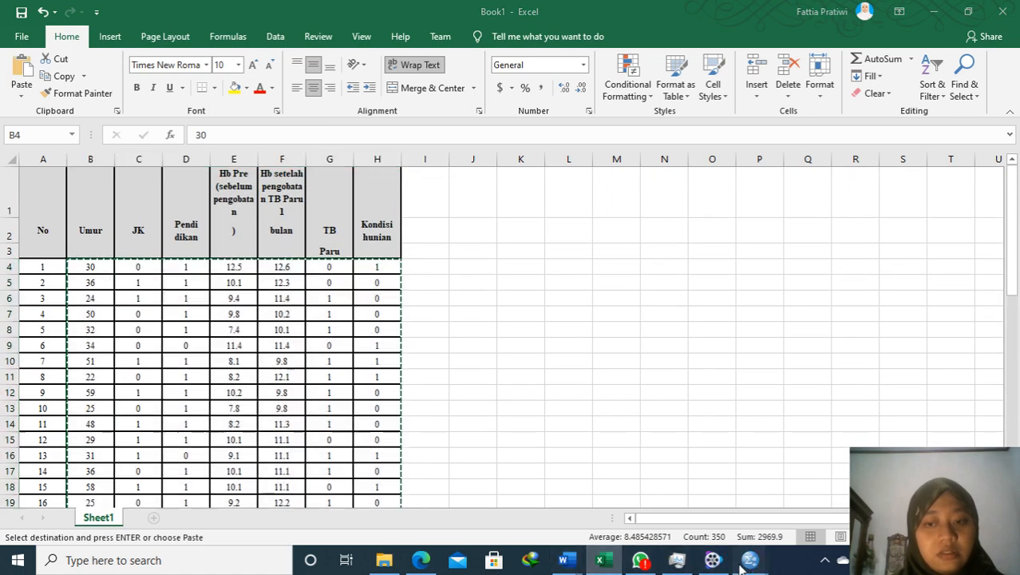
Switch to the new dataset in SPSS and paste the copied data starting at row 1 of the first variable column
{"action": "mouse_move", "coordinate": [746, 562]}
{"action": "left_click", "coordinate": [806, 490]}
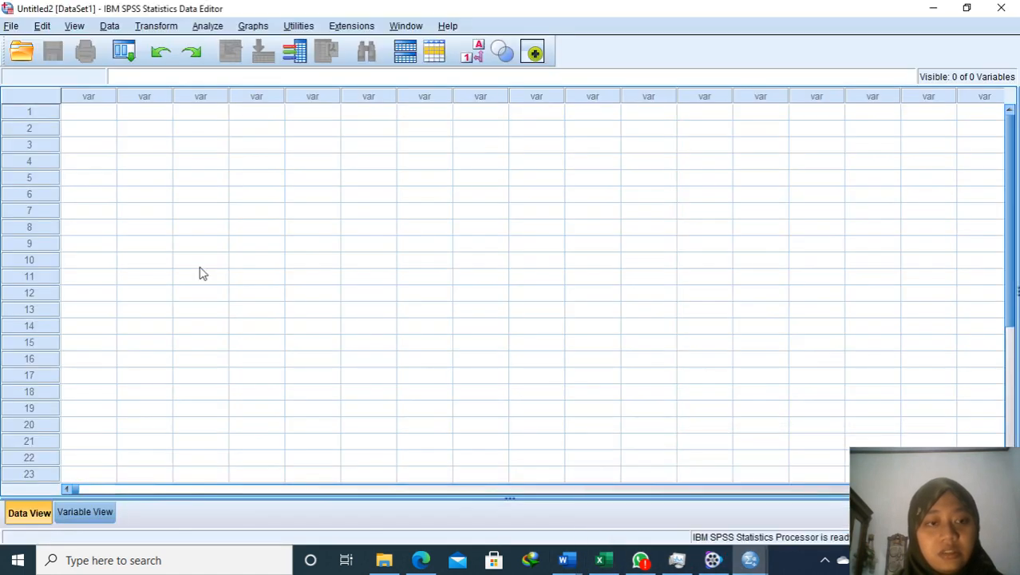
{"action": "left_click", "coordinate": [97, 116]}
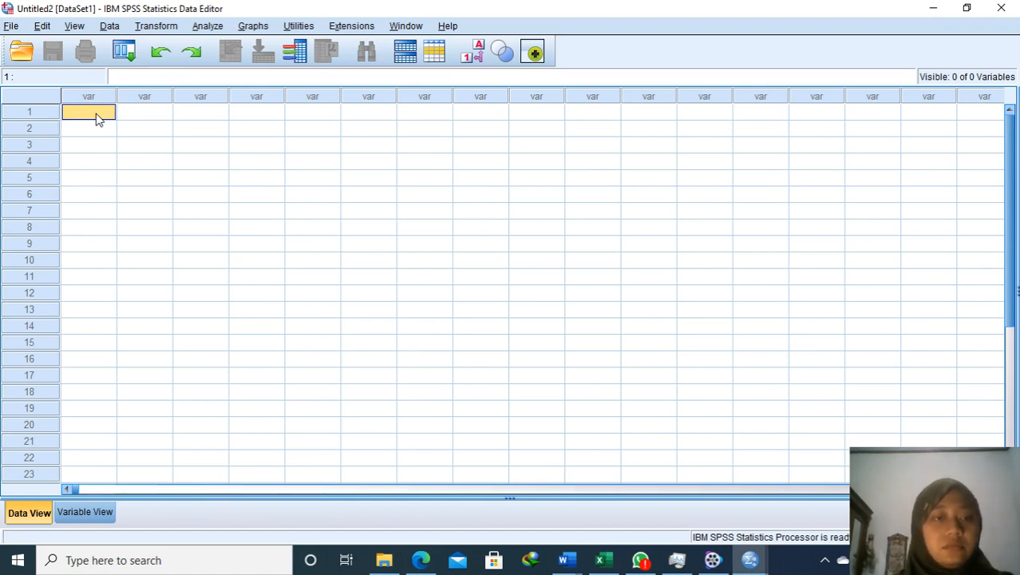
{"action": "key", "text": "ctrl+v"}
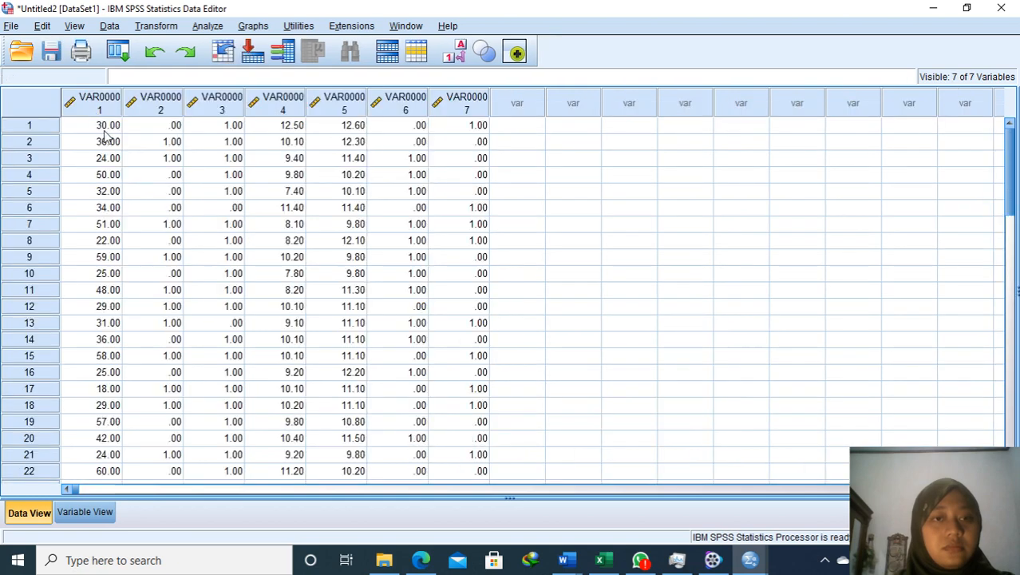
Check the pasted values across the first case and down the fourth and fifth variables to the last case for correct decimals
{"action": "left_click", "coordinate": [144, 124]}
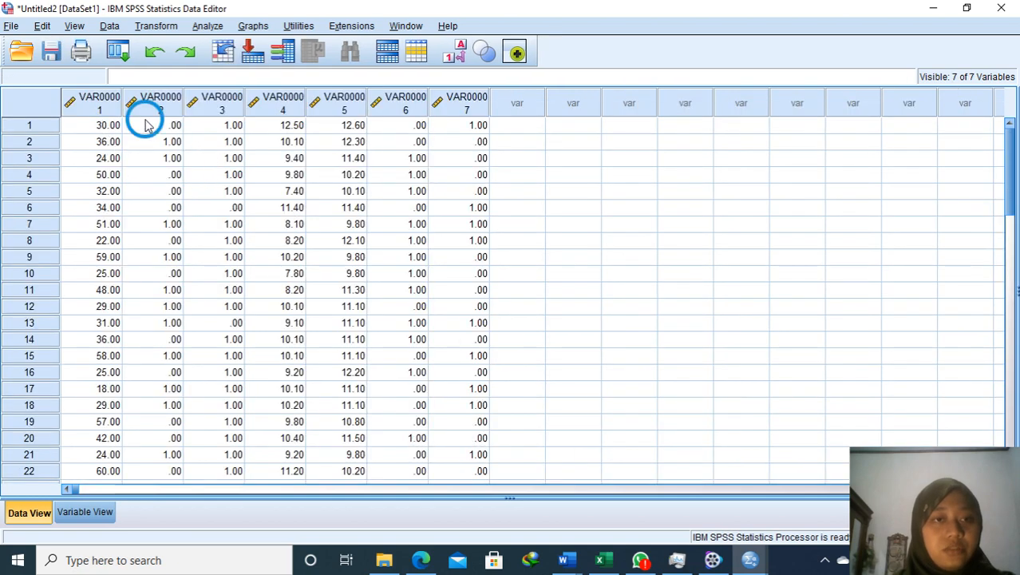
{"action": "left_click", "coordinate": [240, 128]}
{"action": "left_click", "coordinate": [310, 127]}
{"action": "left_click", "coordinate": [383, 130]}
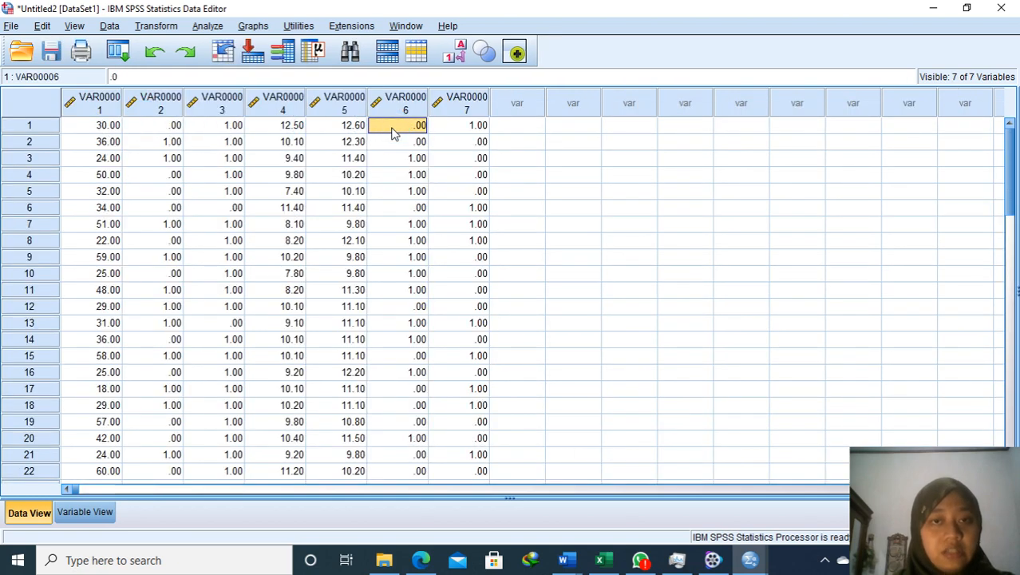
{"action": "left_click", "coordinate": [297, 129]}
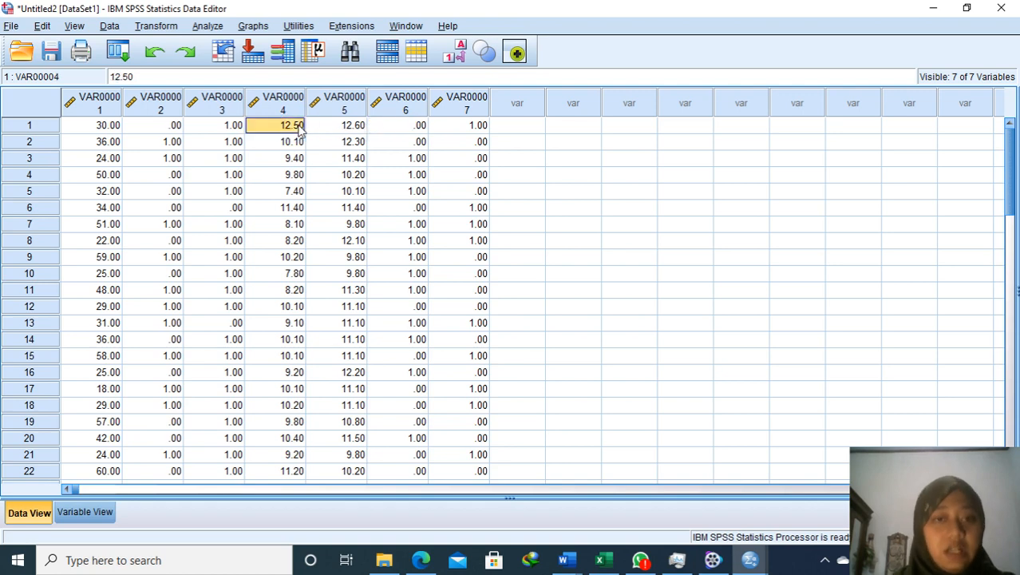
{"action": "key", "text": "Down"}
{"action": "key", "text": "Down"}
{"action": "key", "text": "Down"}
{"action": "key", "text": "Down"}
{"action": "key", "text": "Down"}
{"action": "key", "text": "Down"}
{"action": "key", "text": "Down"}
{"action": "key", "text": "Down"}
{"action": "key", "text": "Down"}
{"action": "key", "text": "Down"}
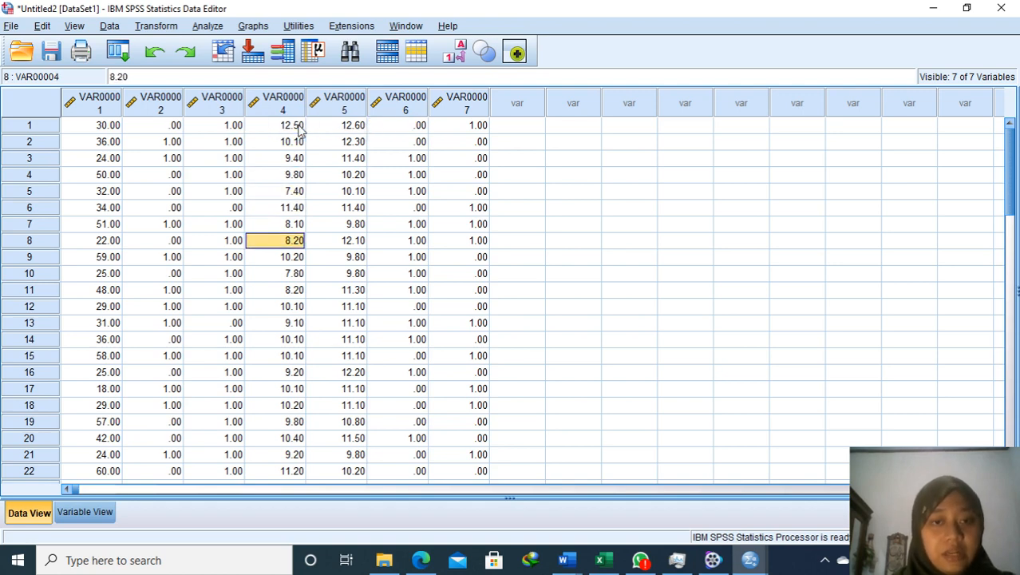
{"action": "key", "text": "Down"}
{"action": "key", "text": "Down"}
{"action": "key", "text": "Down"}
{"action": "key", "text": "Right"}
{"action": "key", "text": "Down"}
{"action": "key", "text": "Down"}
{"action": "key", "text": "Down"}
{"action": "key", "text": "Down"}
{"action": "key", "text": "Down"}
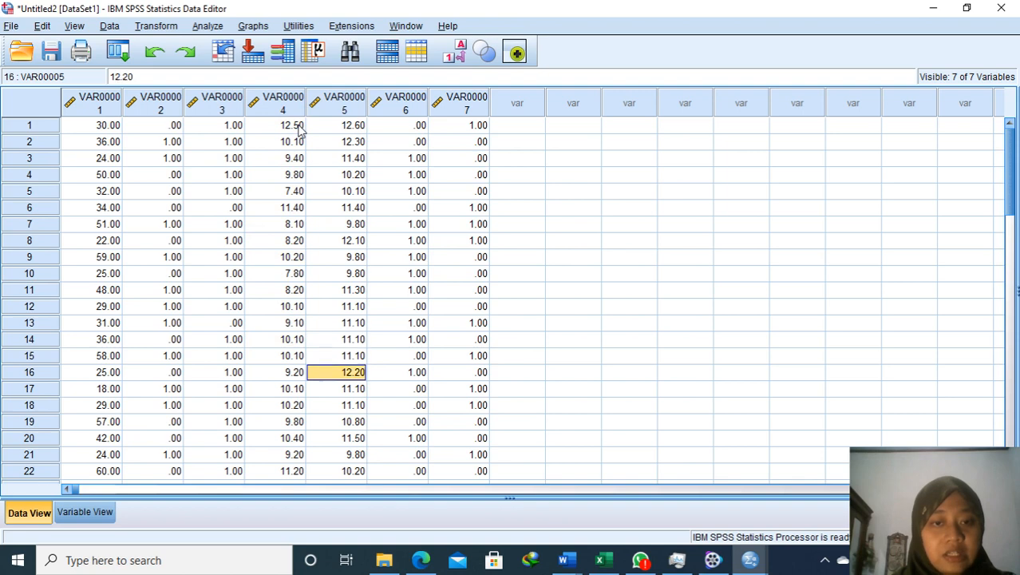
{"action": "key", "text": "Down"}
{"action": "key", "text": "Down"}
{"action": "key", "text": "Down"}
{"action": "key", "text": "Down"}
{"action": "key", "text": "Down"}
{"action": "key", "text": "Down"}
{"action": "key", "text": "Down"}
{"action": "key", "text": "Down"}
{"action": "key", "text": "Down"}
{"action": "key", "text": "Down"}
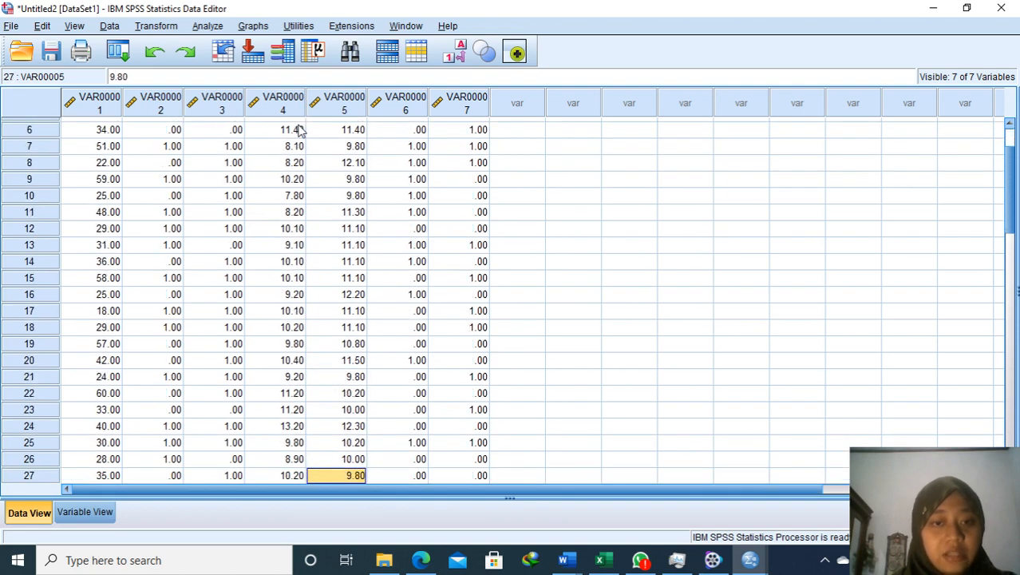
{"action": "key", "text": "Down"}
{"action": "key", "text": "Down"}
{"action": "key", "text": "Down"}
{"action": "key", "text": "Down"}
{"action": "key", "text": "Down"}
{"action": "key", "text": "Down"}
{"action": "key", "text": "Down"}
{"action": "key", "text": "Down"}
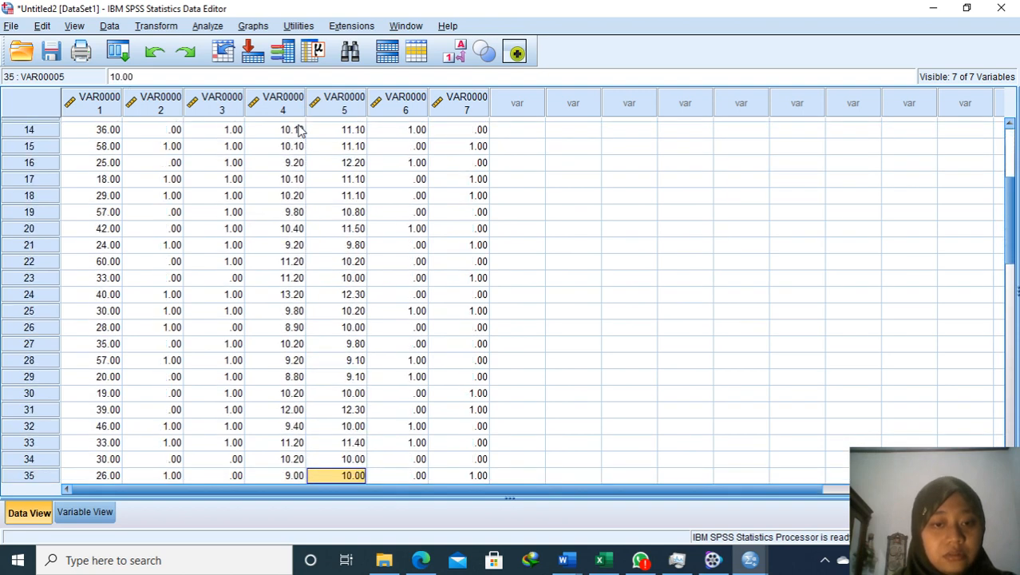
{"action": "key", "text": "Down"}
{"action": "key", "text": "Down"}
{"action": "key", "text": "Down"}
{"action": "key", "text": "Down"}
{"action": "key", "text": "Down"}
{"action": "key", "text": "Down"}
{"action": "key", "text": "Down"}
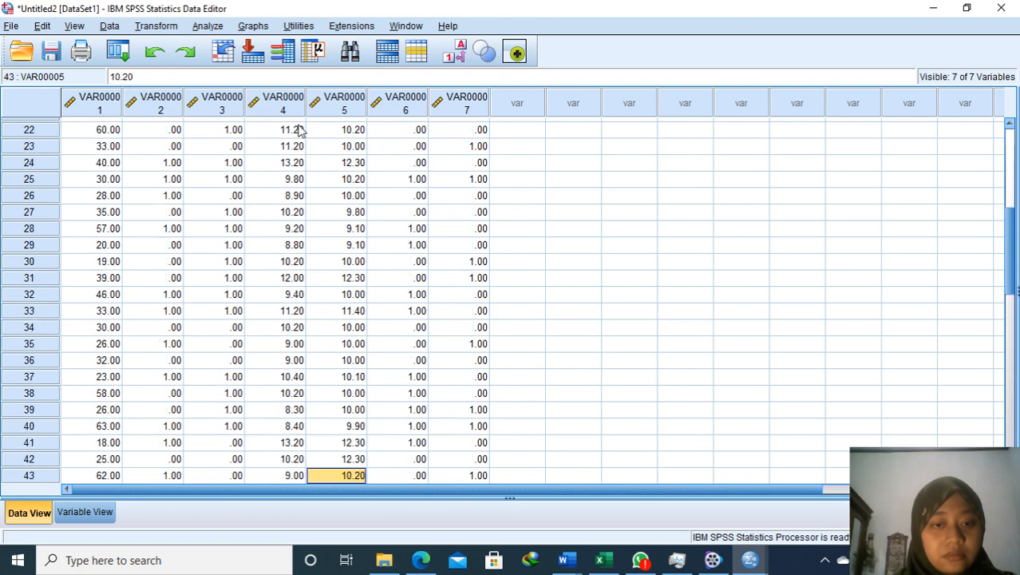
{"action": "key", "text": "Down"}
{"action": "key", "text": "Down"}
{"action": "key", "text": "Down"}
{"action": "key", "text": "Down"}
{"action": "key", "text": "Down"}
{"action": "key", "text": "Down"}
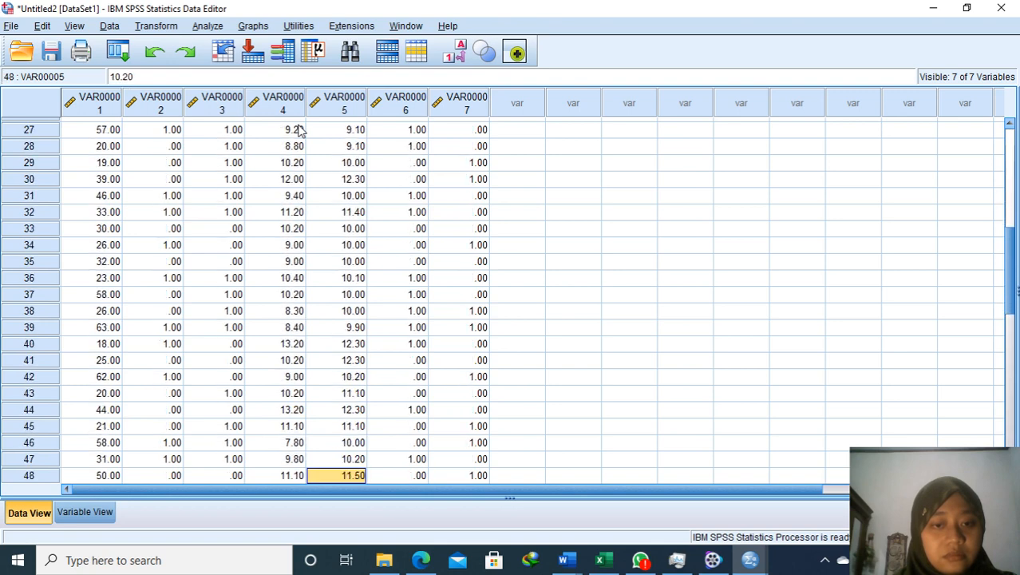
{"action": "key", "text": "Down"}
{"action": "key", "text": "Up"}
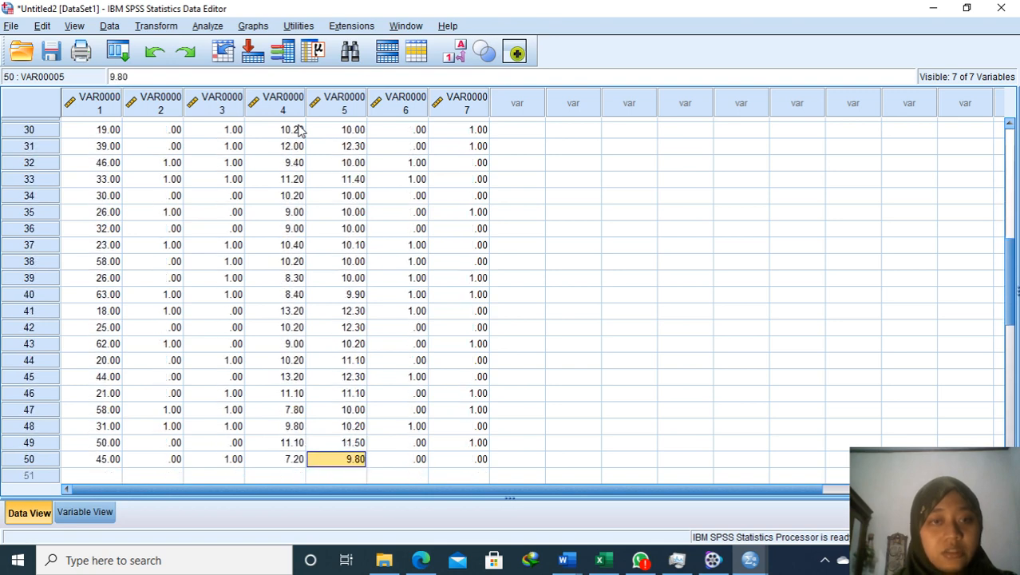
Rename the first variable as Umur in the variable definitions
{"action": "left_click", "coordinate": [89, 511]}
{"action": "left_click", "coordinate": [82, 95]}
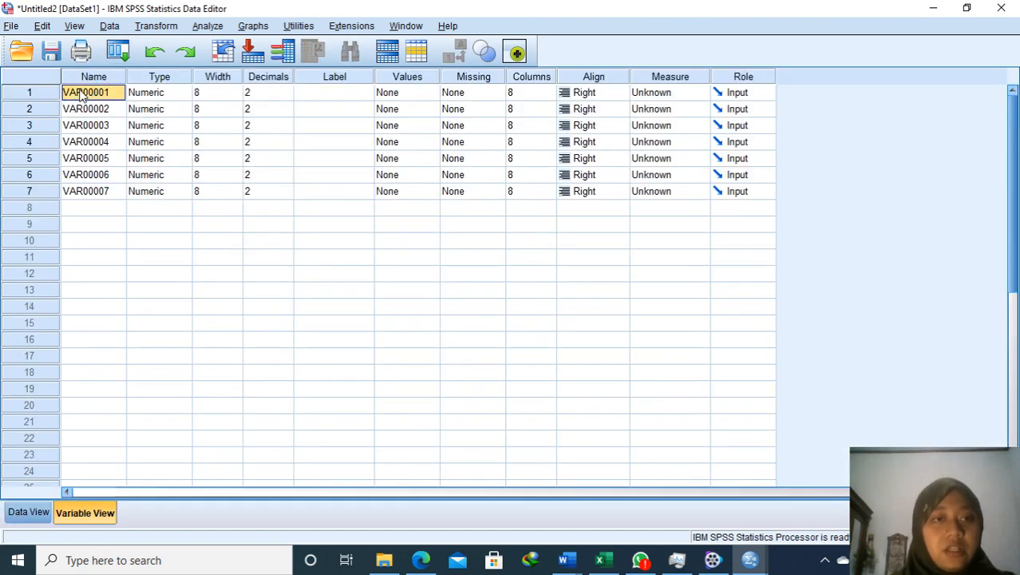
{"action": "left_click", "coordinate": [115, 93]}
{"action": "double_click", "coordinate": [98, 92]}
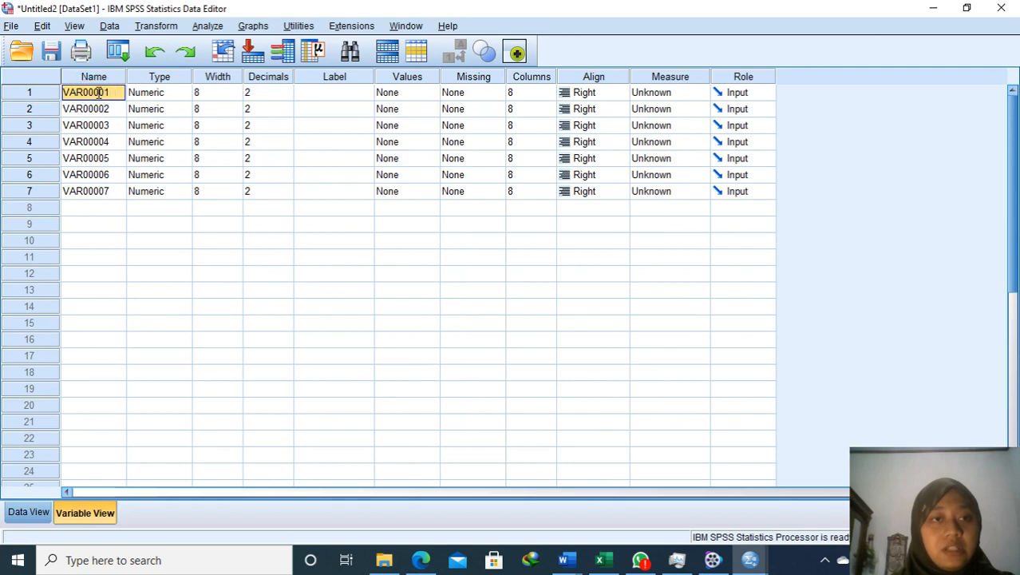
{"action": "left_click_drag", "start_coordinate": [112, 93], "coordinate": [5, 74]}
{"action": "type", "text": "Um"}
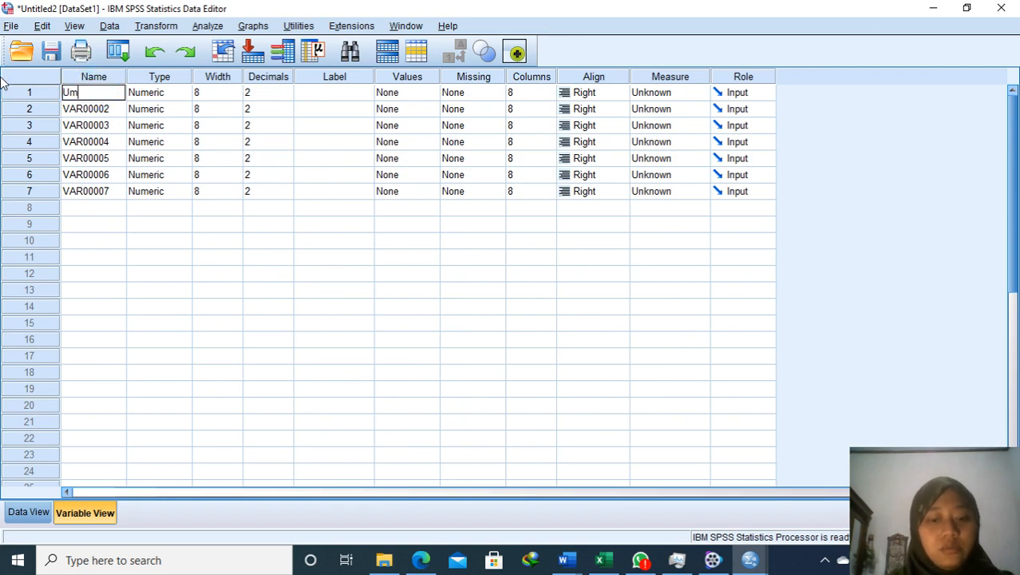
{"action": "type", "text": "ur"}
Set the number of decimals for the Umur variable to 0
{"action": "left_click", "coordinate": [286, 93]}
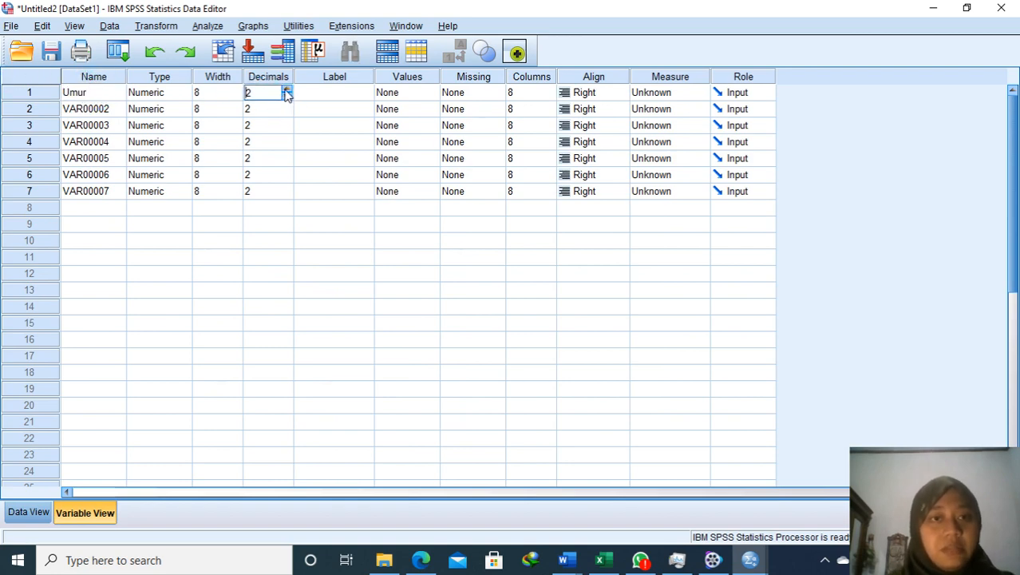
{"action": "left_click", "coordinate": [287, 97]}
{"action": "left_click", "coordinate": [286, 97]}
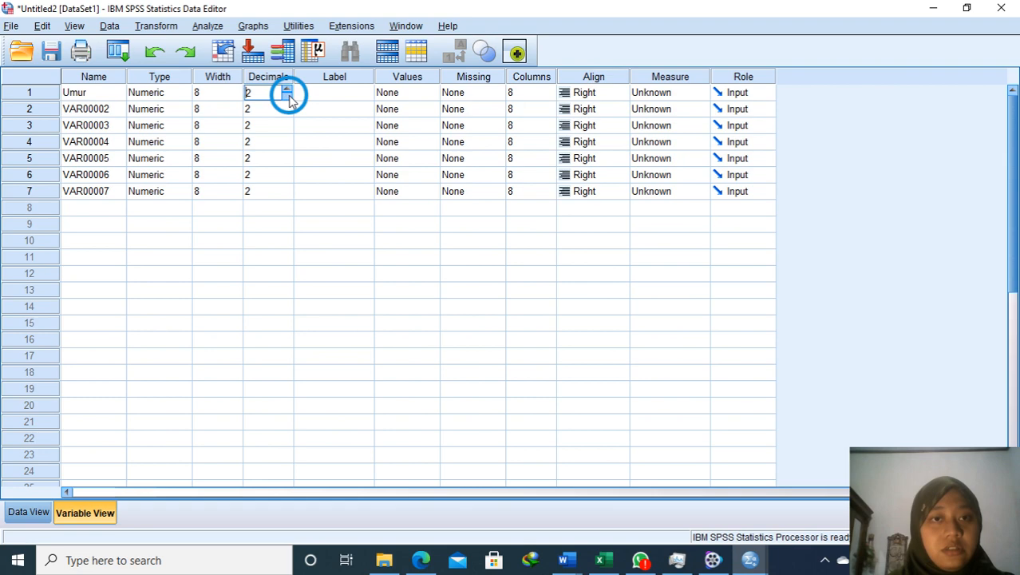
{"action": "left_click", "coordinate": [383, 94]}
{"action": "left_click", "coordinate": [469, 92]}
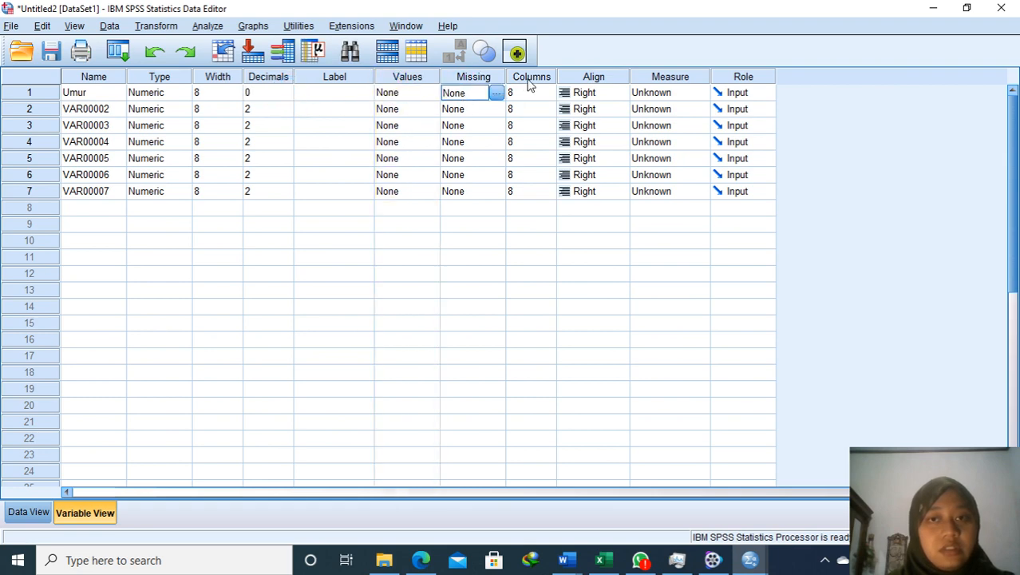
Add a value label for the Umur variable that assigns "< 20 tahun" to value 0
{"action": "left_click", "coordinate": [421, 94]}
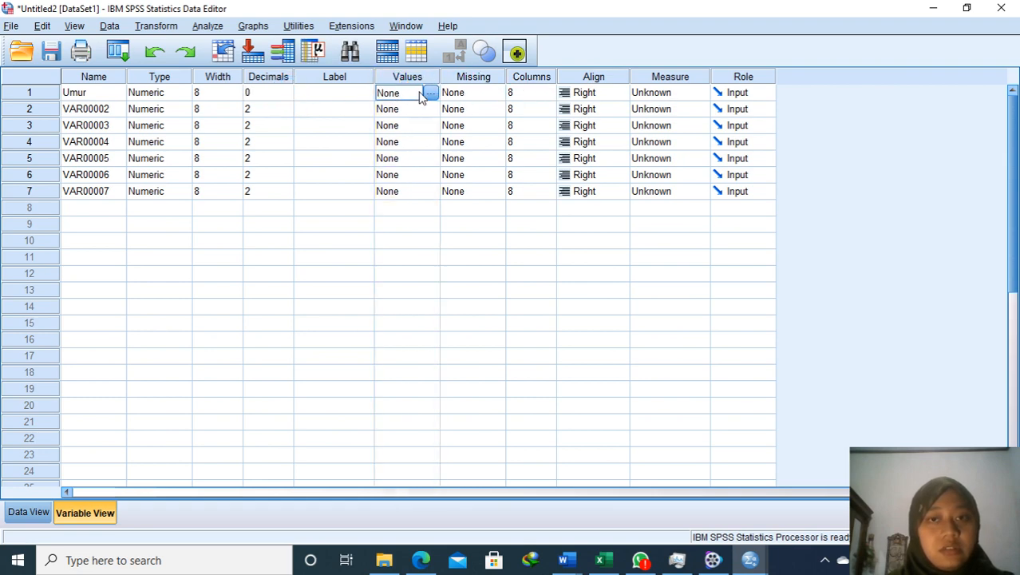
{"action": "left_click", "coordinate": [430, 93]}
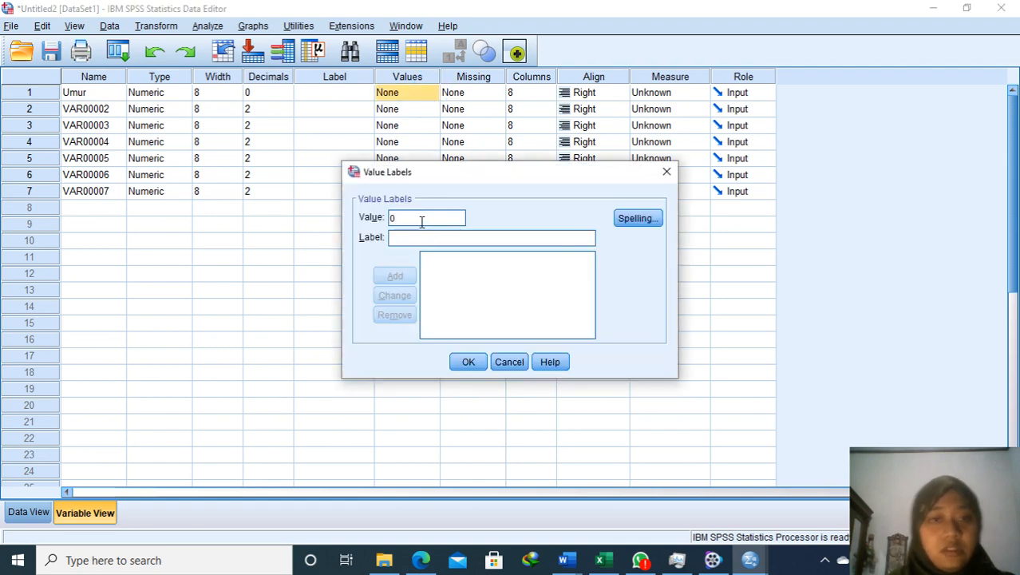
{"action": "type", "text": "0"}
{"action": "key", "text": "Tab"}
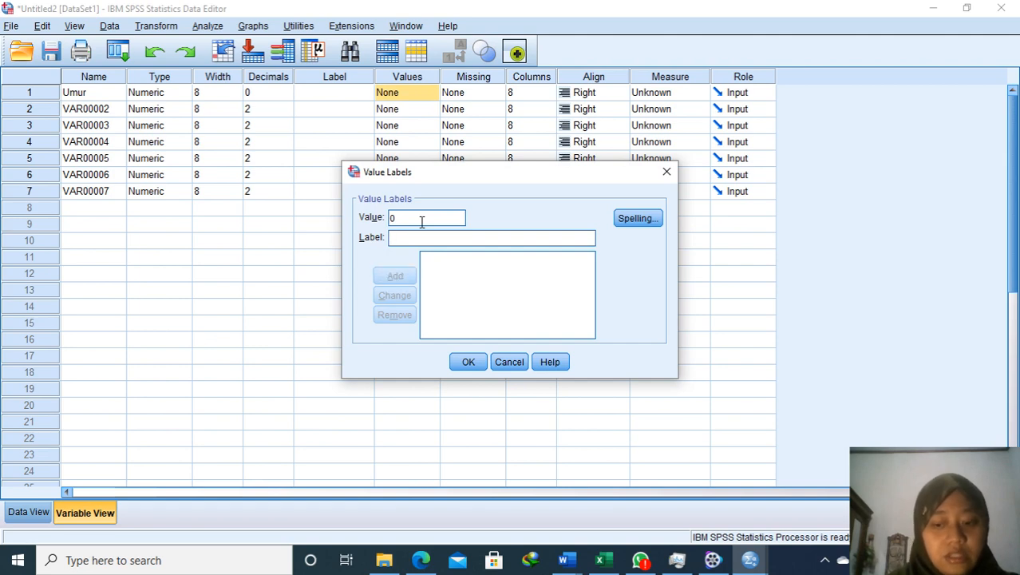
{"action": "type", "text": "/"}
{"action": "key", "text": "BackSpace"}
{"action": "type", "text": "/<"}
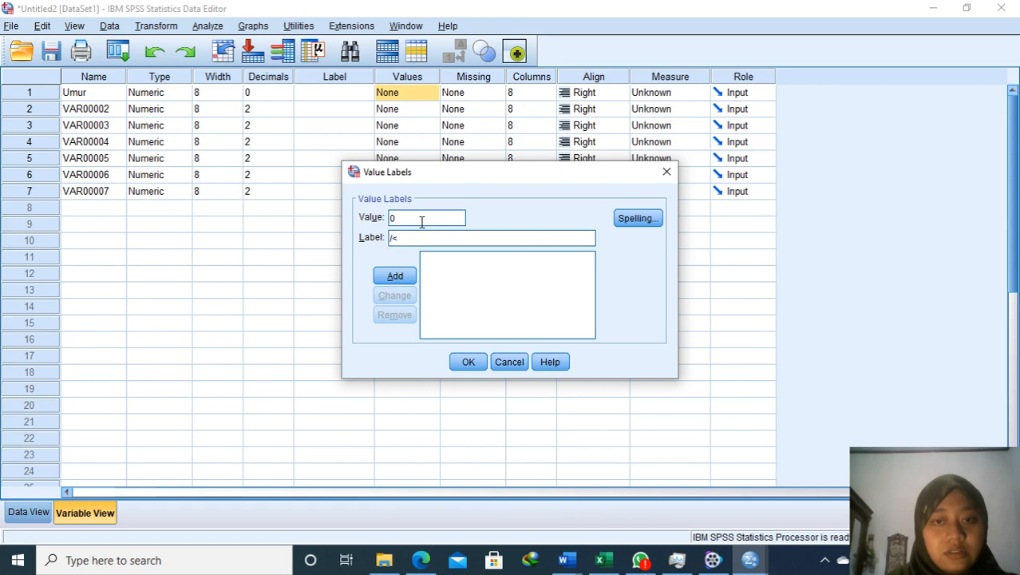
{"action": "key", "text": "BackSpace"}
{"action": "type", "text": "<"}
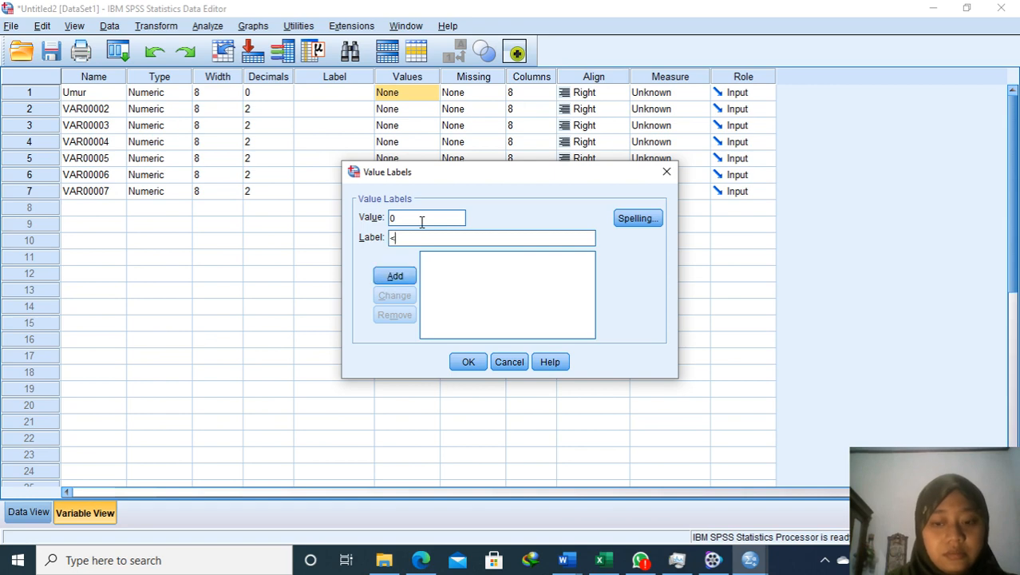
{"action": "type", "text": " 20 tah"}
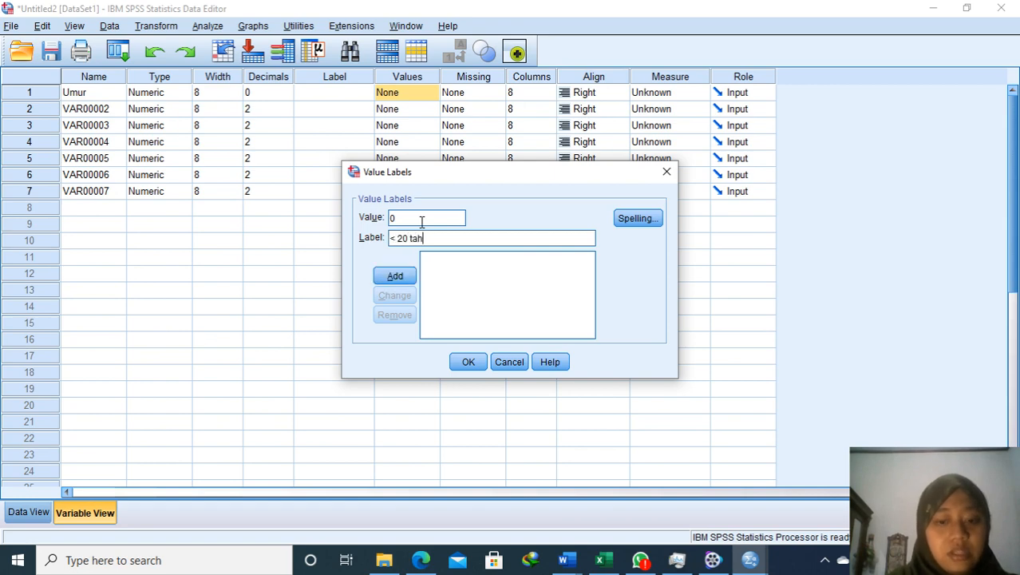
{"action": "type", "text": "un"}
{"action": "key", "text": "Return"}
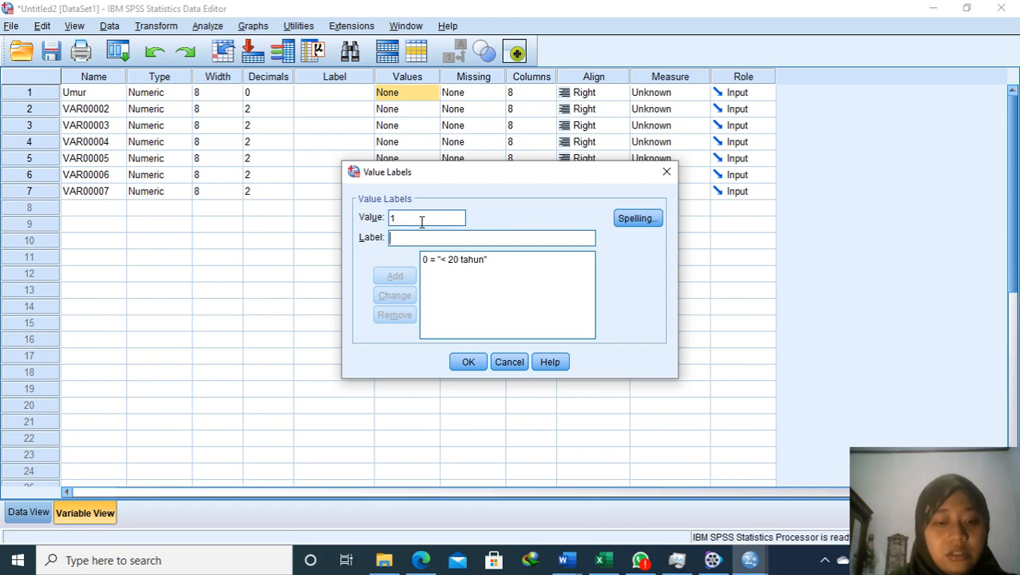
Label Umur value 1 as "20 - 30 tahun" and value 2 as "> 30 tahun", and set the variable's measure to Scale
{"action": "type", "text": "20 - 30 "}
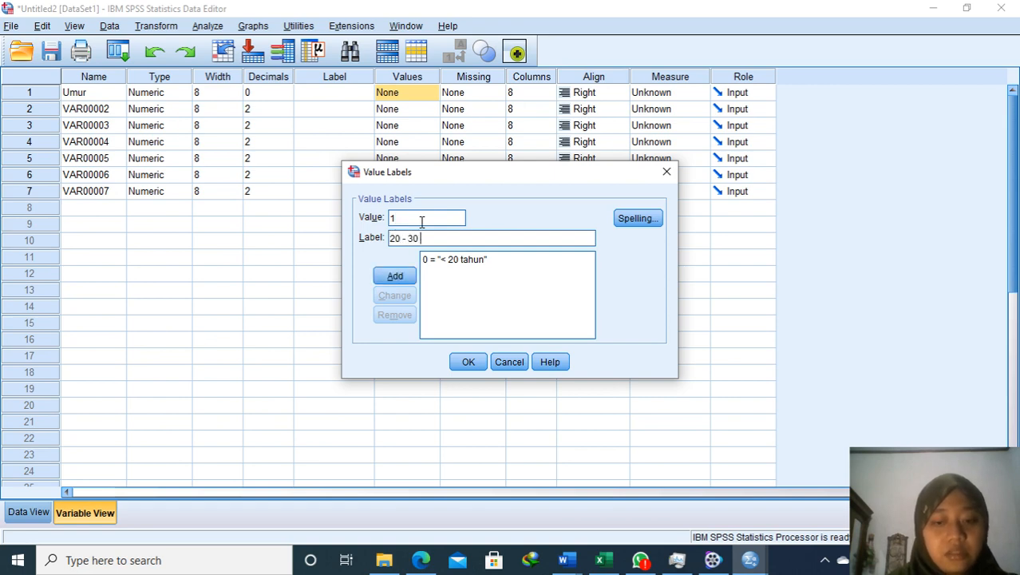
{"action": "type", "text": "tahun"}
{"action": "key", "text": "Return"}
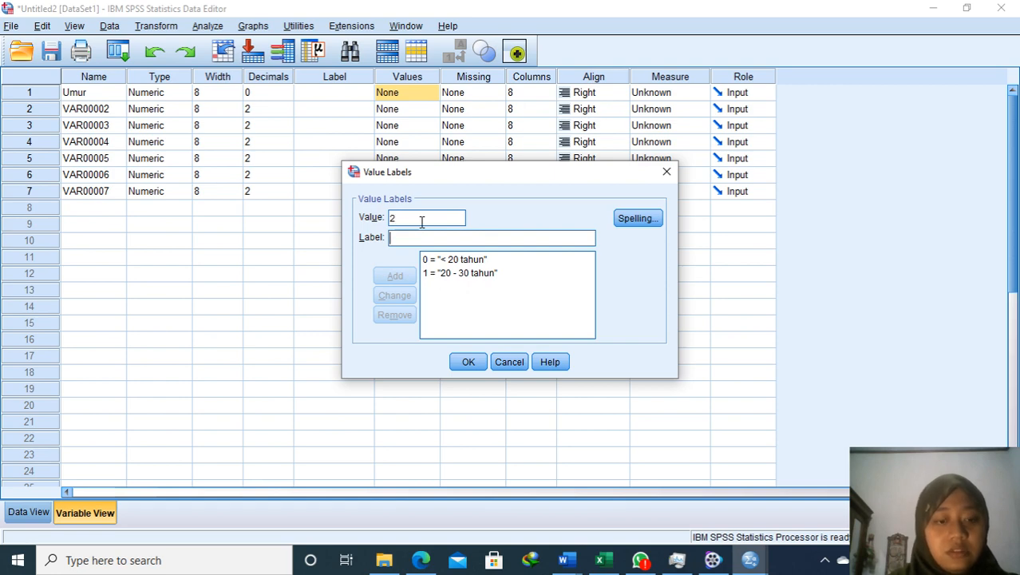
{"action": "type", "text": ">30 tahun"}
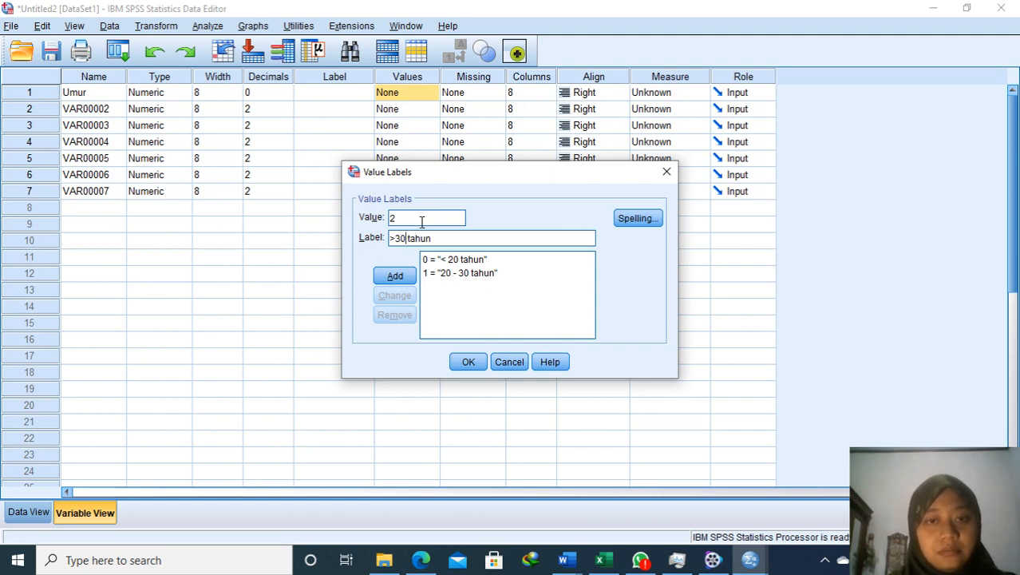
{"action": "key", "text": "Return"}
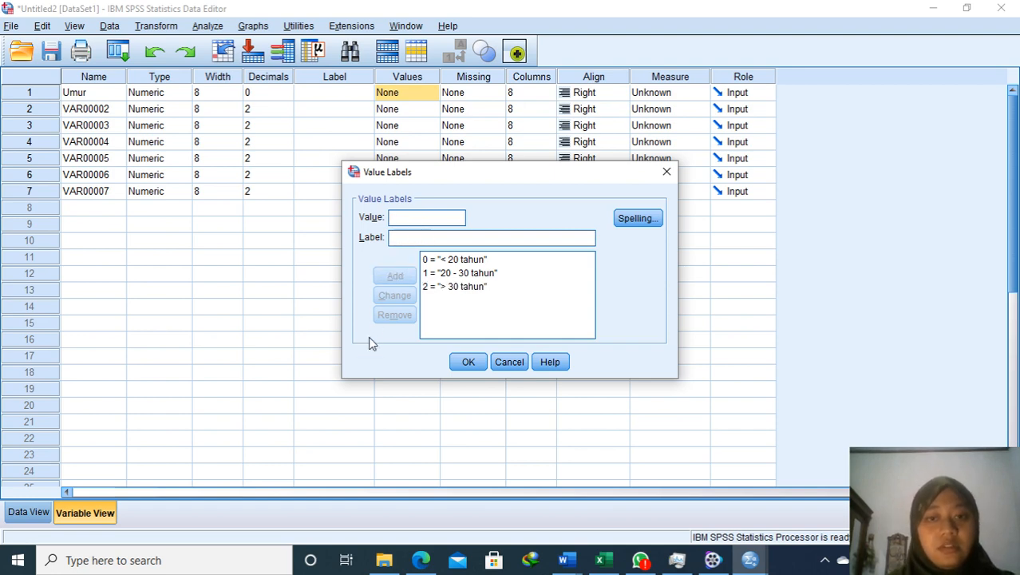
{"action": "left_click", "coordinate": [466, 364]}
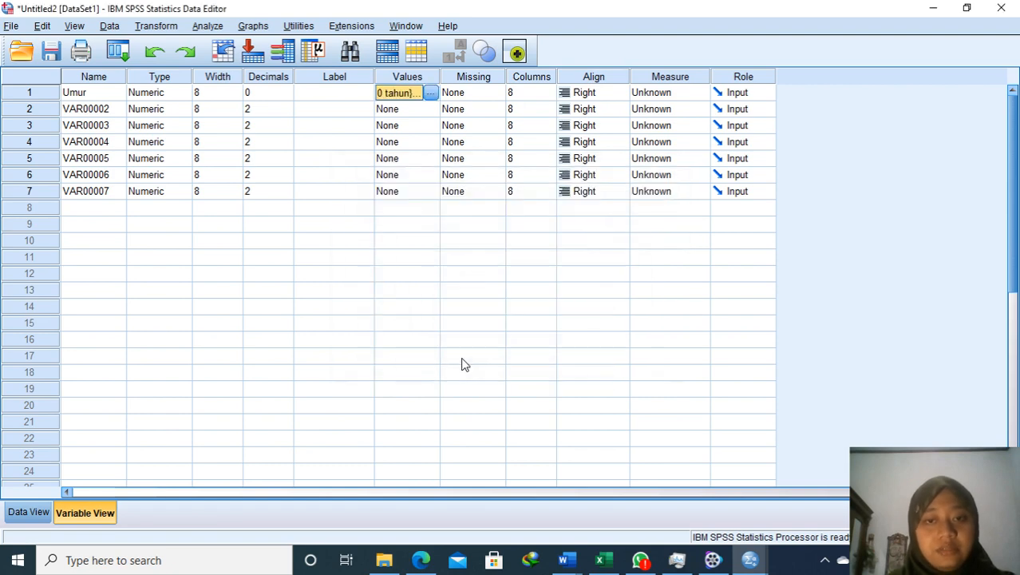
{"action": "left_click", "coordinate": [662, 97]}
{"action": "left_click", "coordinate": [688, 105]}
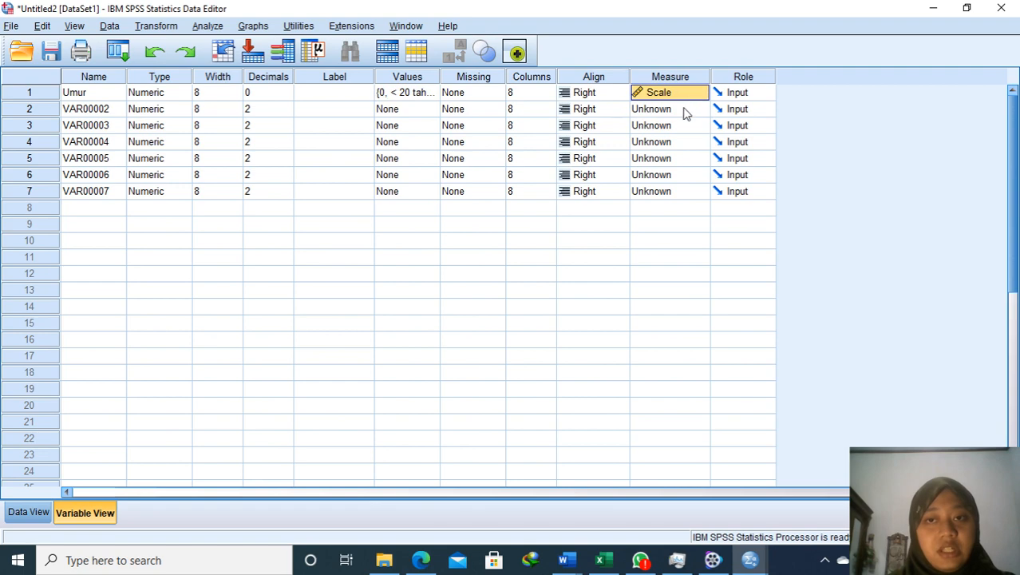
Try to rename the second variable as Jenis Kelamin, with a space between the words
{"action": "double_click", "coordinate": [116, 109]}
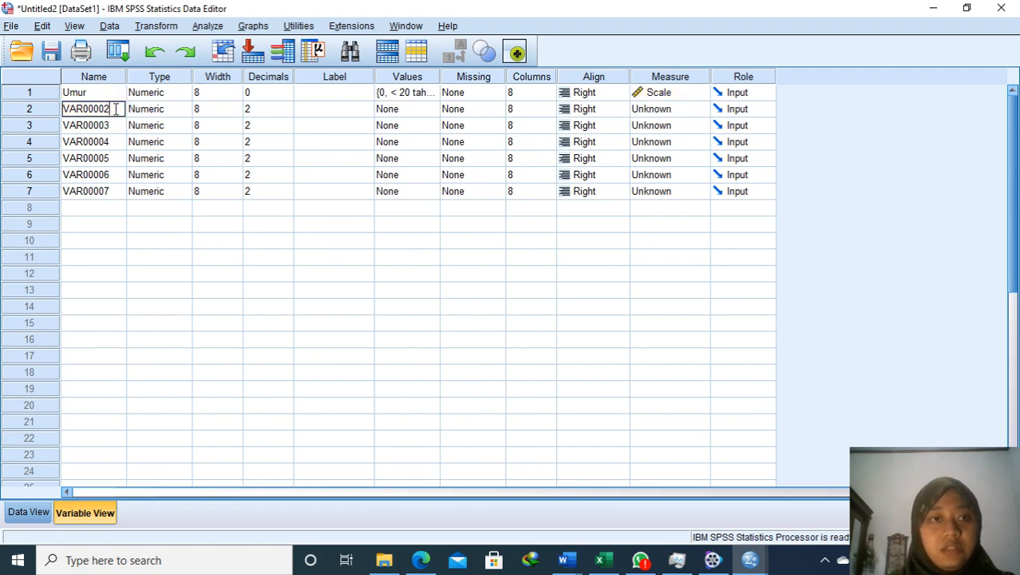
{"action": "key", "text": "BackSpace"}
{"action": "key", "text": "BackSpace"}
{"action": "key", "text": "BackSpace"}
{"action": "key", "text": "BackSpace"}
{"action": "key", "text": "BackSpace"}
{"action": "key", "text": "BackSpace"}
{"action": "key", "text": "BackSpace"}
{"action": "key", "text": "BackSpace"}
{"action": "type", "text": "Jen"}
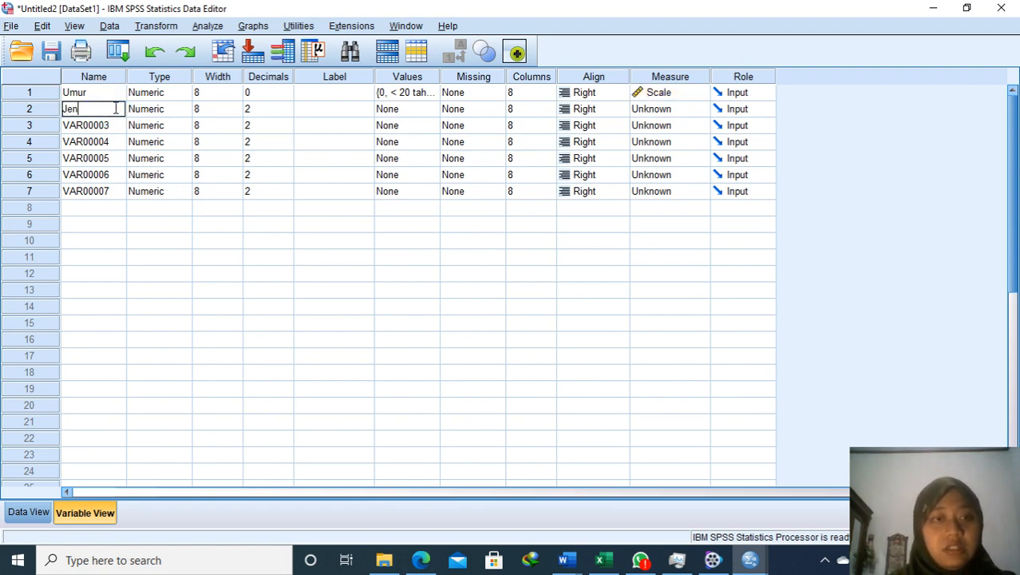
{"action": "type", "text": "is Kelamin"}
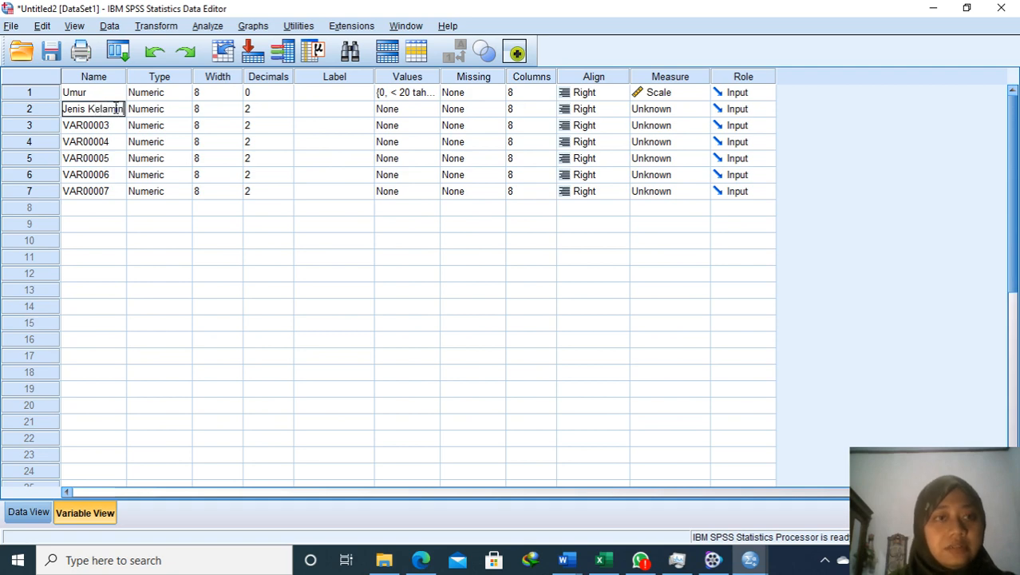
{"action": "left_click", "coordinate": [209, 108]}
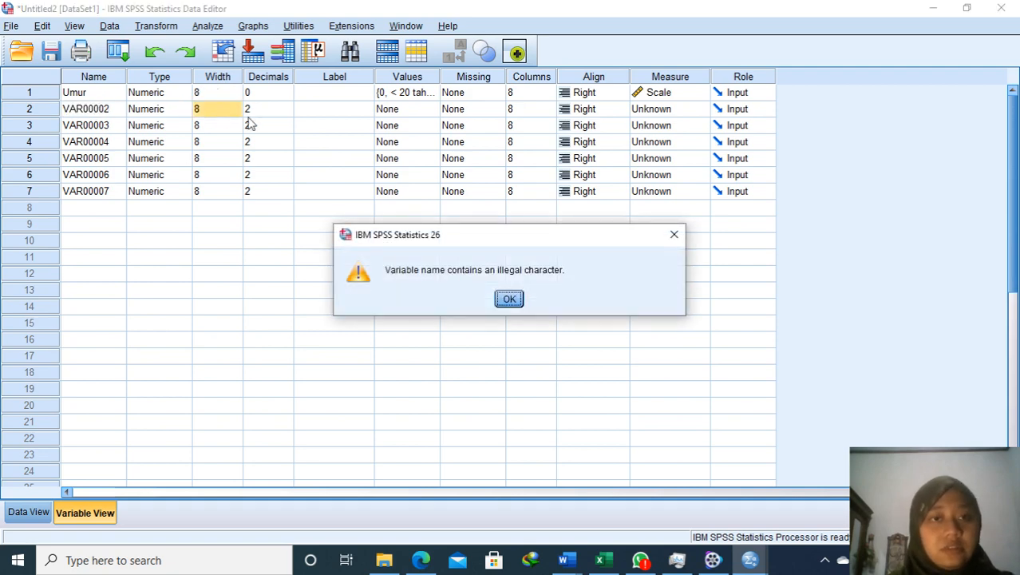
{"action": "left_click", "coordinate": [509, 299]}
Rename the second variable as Jenis_Kelamin, with an underscore between the words
{"action": "left_click", "coordinate": [113, 110]}
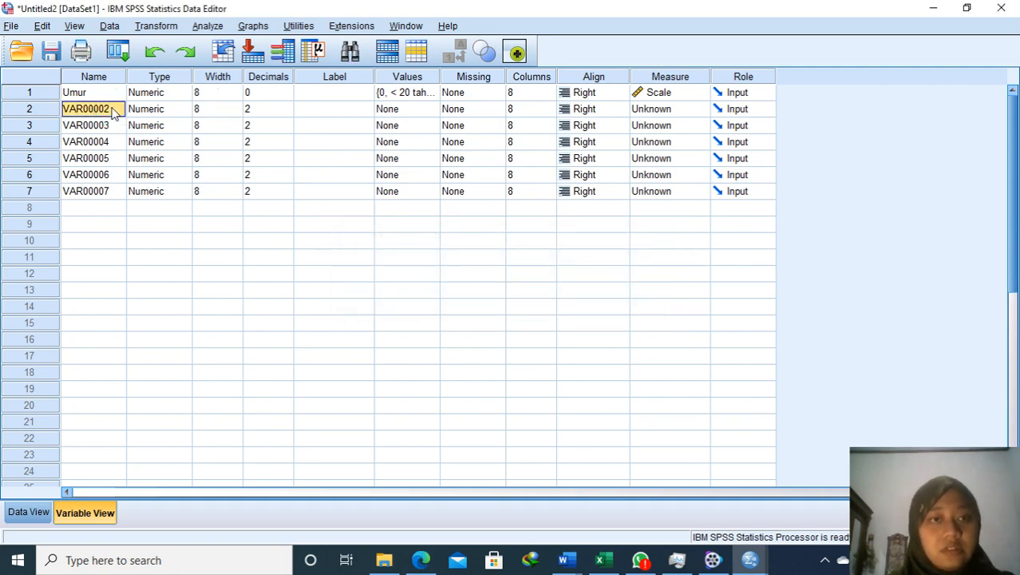
{"action": "left_click", "coordinate": [107, 109]}
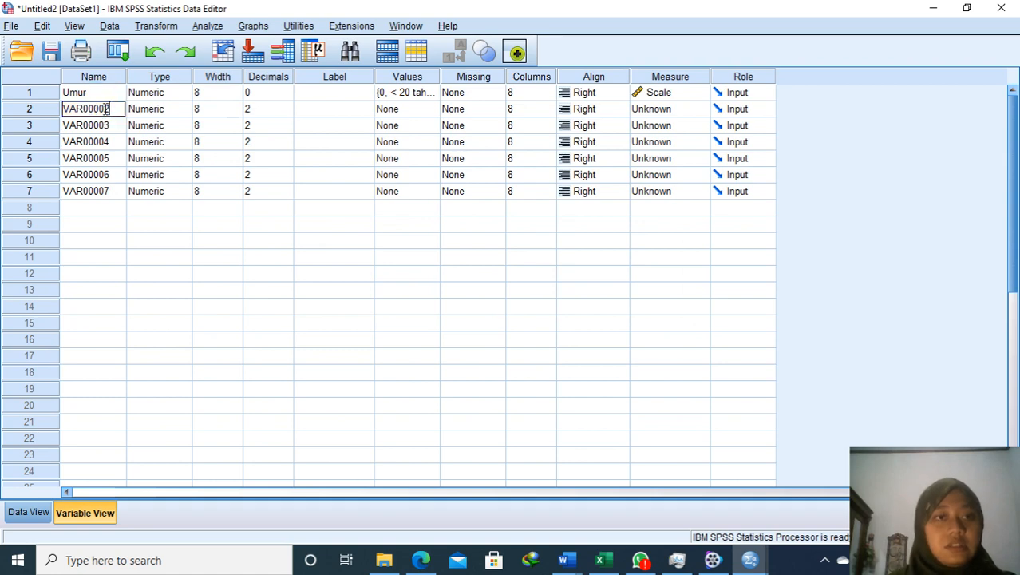
{"action": "key", "text": "BackSpace"}
{"action": "key", "text": "BackSpace"}
{"action": "key", "text": "BackSpace"}
{"action": "key", "text": "BackSpace"}
{"action": "key", "text": "BackSpace"}
{"action": "key", "text": "BackSpace"}
{"action": "key", "text": "BackSpace"}
{"action": "key", "text": "BackSpace"}
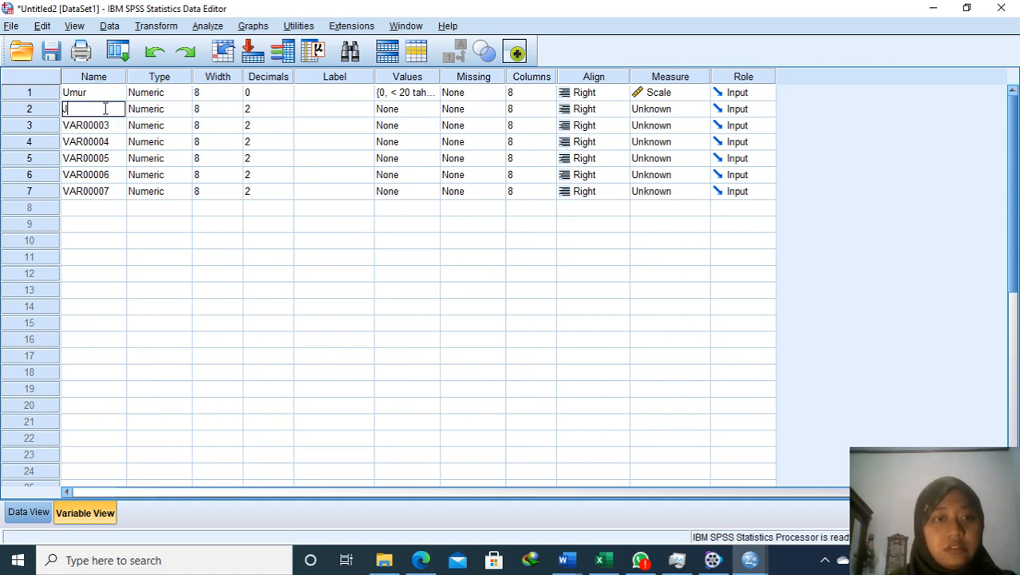
{"action": "type", "text": "Jenis_"}
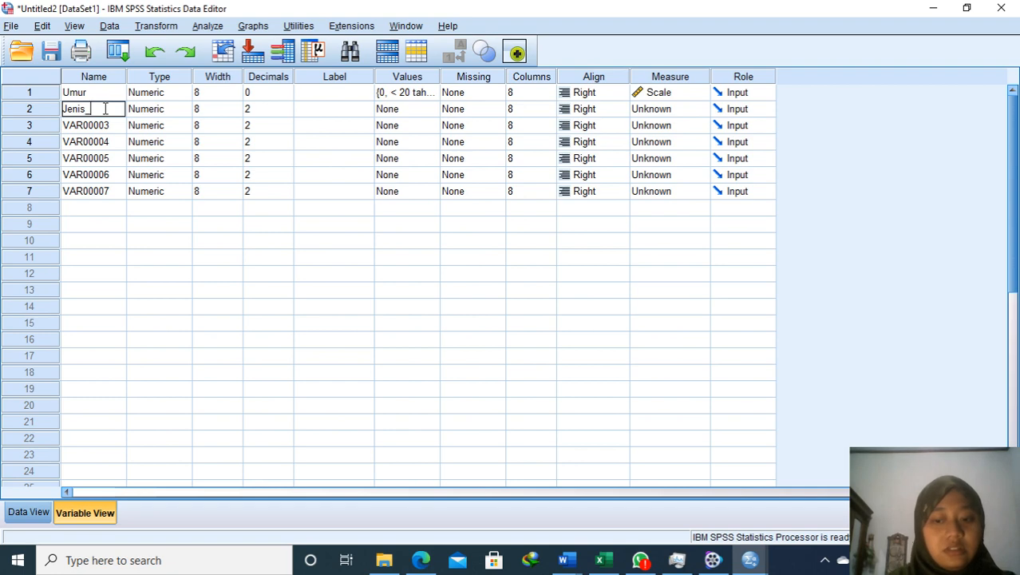
{"action": "type", "text": "kelam"}
{"action": "key", "text": "BackSpace"}
{"action": "key", "text": "BackSpace"}
{"action": "key", "text": "BackSpace"}
{"action": "key", "text": "BackSpace"}
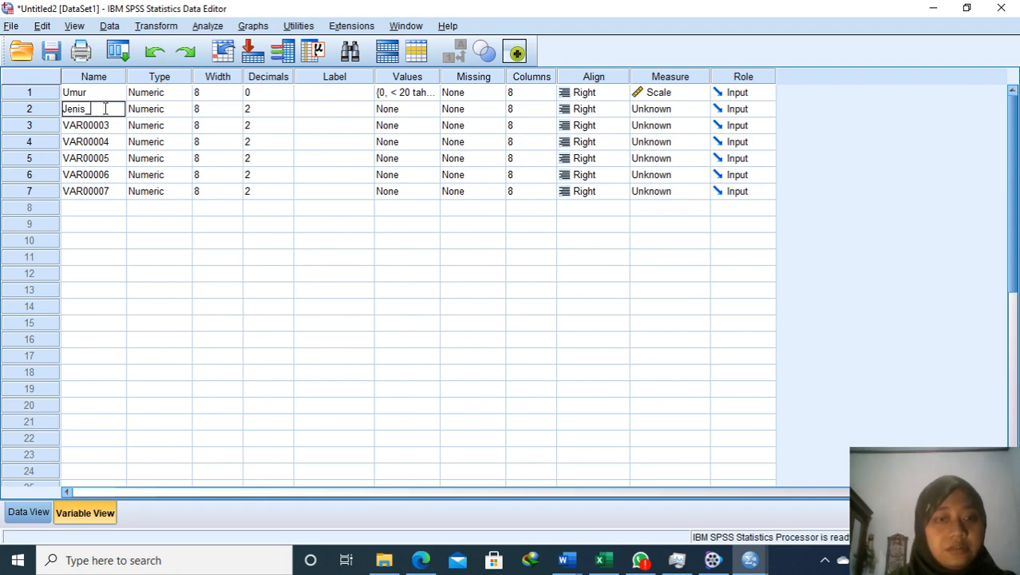
{"action": "type", "text": "Kela"}
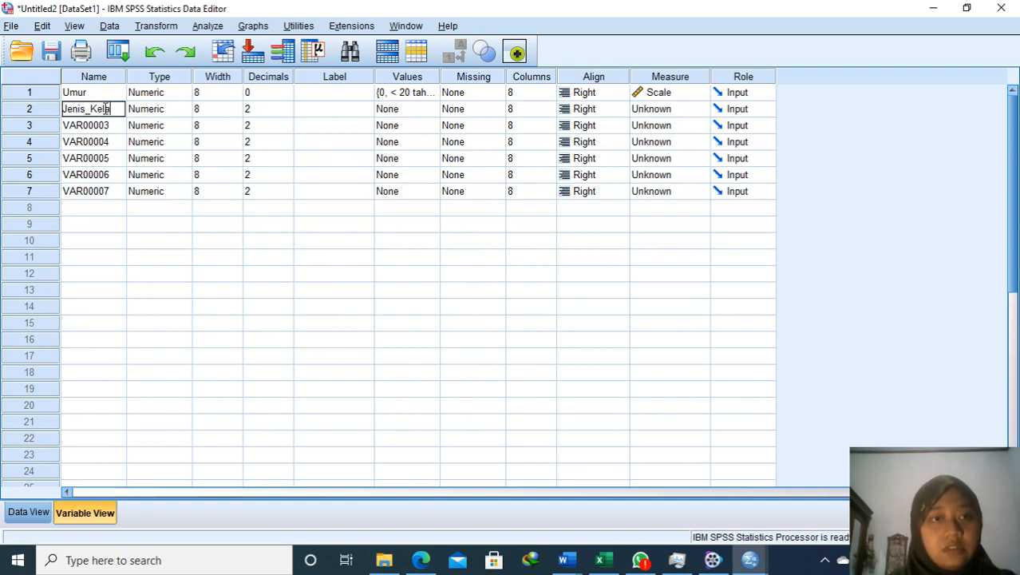
{"action": "type", "text": "min"}
Set the number of decimals for the Jenis_Kelamin variable to 0
{"action": "key", "text": "Tab"}
{"action": "key", "text": "Tab"}
{"action": "key", "text": "Tab"}
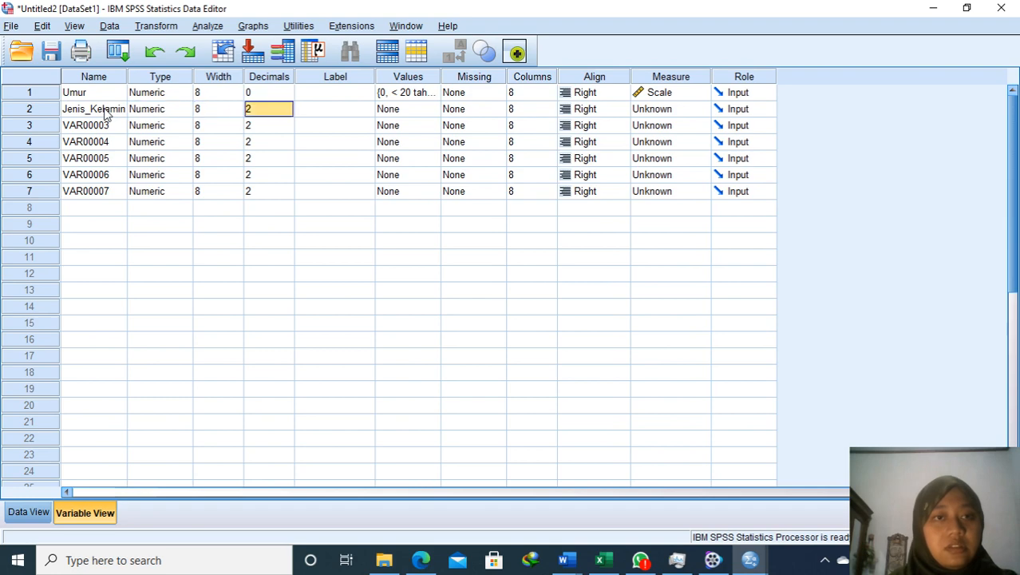
{"action": "left_click", "coordinate": [288, 112]}
{"action": "left_click", "coordinate": [287, 112]}
Add a value label for the Jenis_Kelamin variable that assigns "Laki-laki" to value 0
{"action": "left_click", "coordinate": [382, 113]}
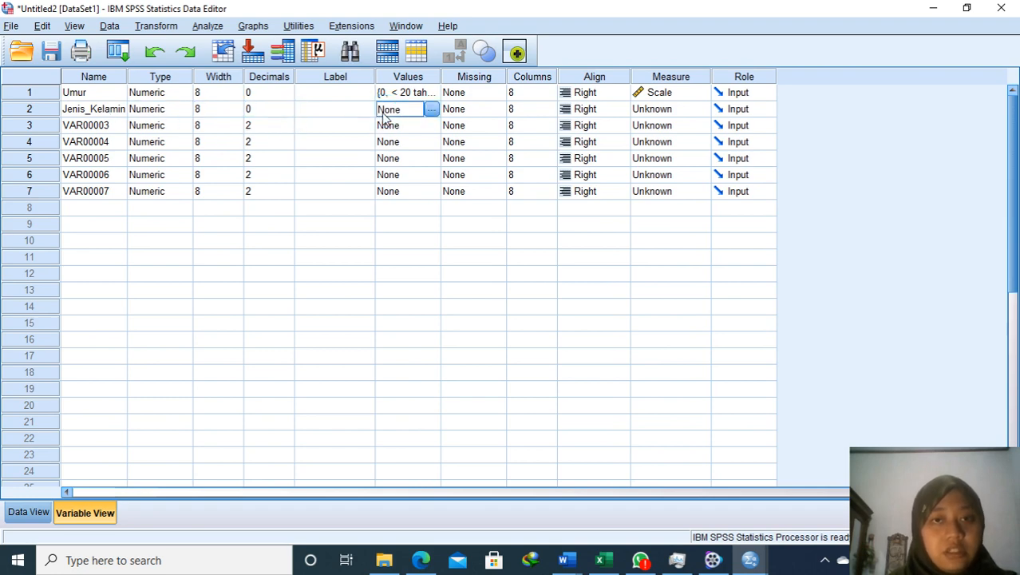
{"action": "left_click", "coordinate": [429, 109]}
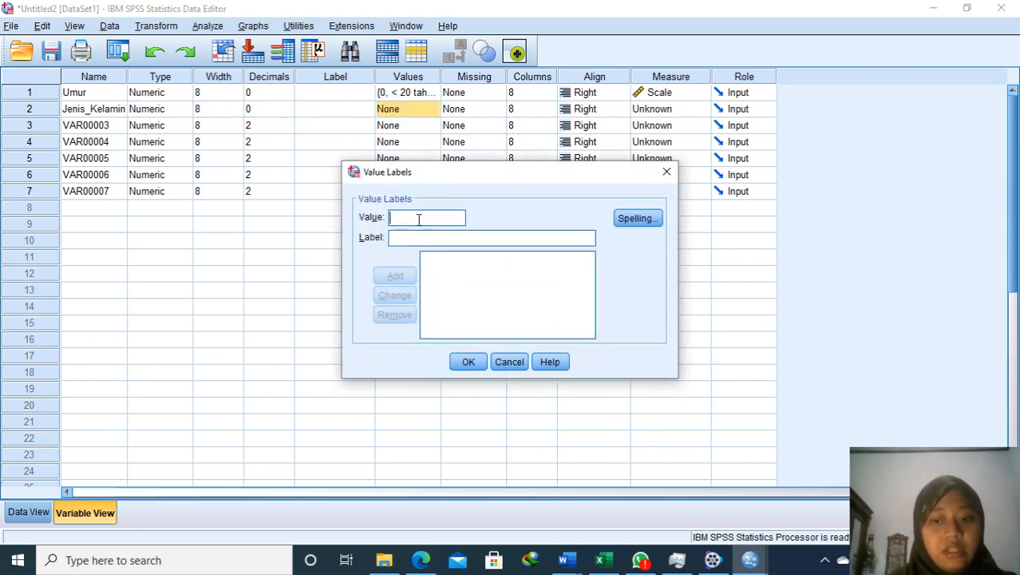
{"action": "type", "text": "Laki"}
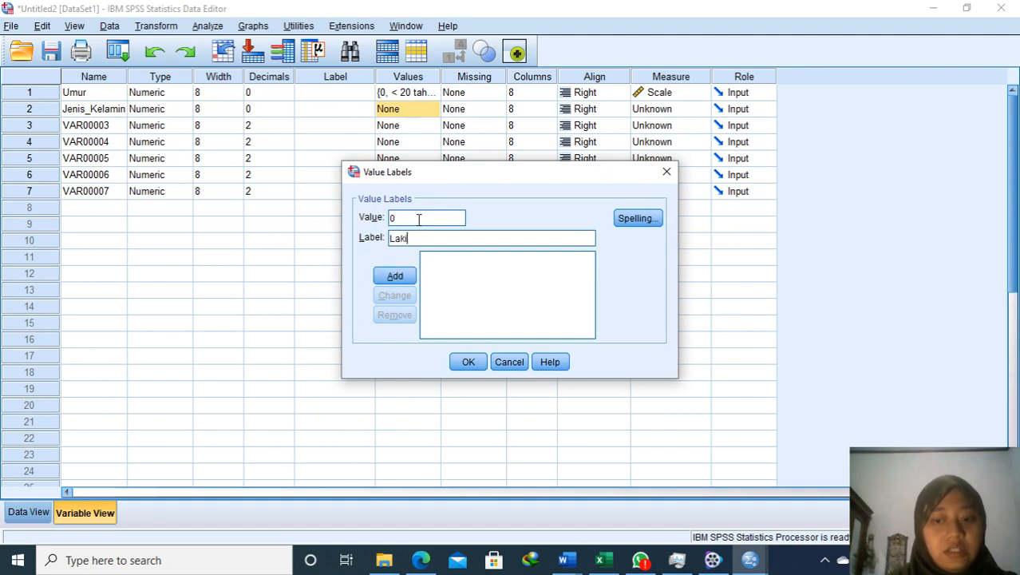
{"action": "type", "text": "-laki"}
{"action": "key", "text": "Return"}
Label Jenis_Kelamin value 1 as "Perempuan" and set the variable's measure to Nominal
{"action": "type", "text": "1"}
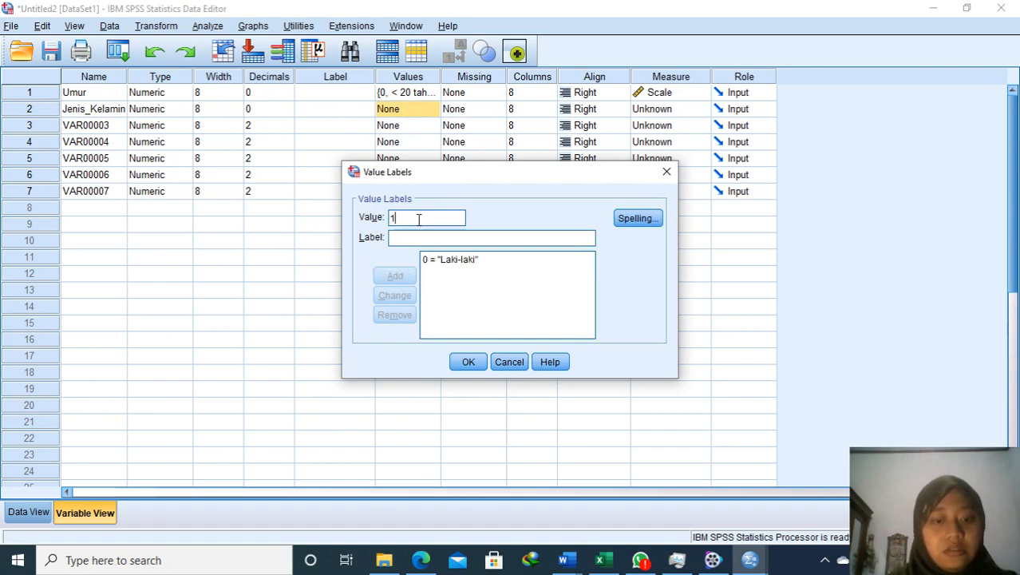
{"action": "key", "text": "Tab"}
{"action": "type", "text": "Perempua"}
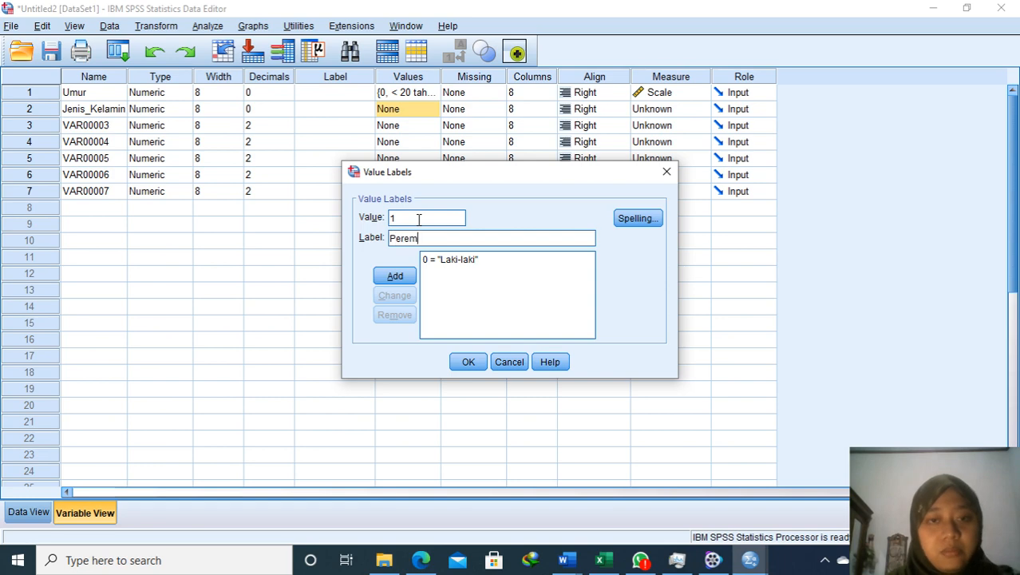
{"action": "key", "text": "Tab"}
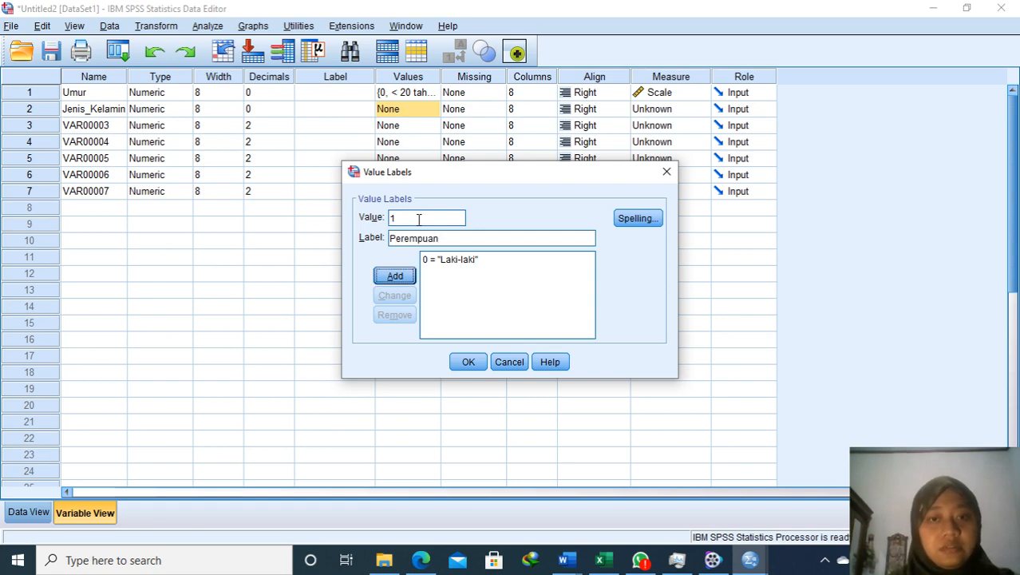
{"action": "key", "text": "Return"}
{"action": "left_click", "coordinate": [474, 366]}
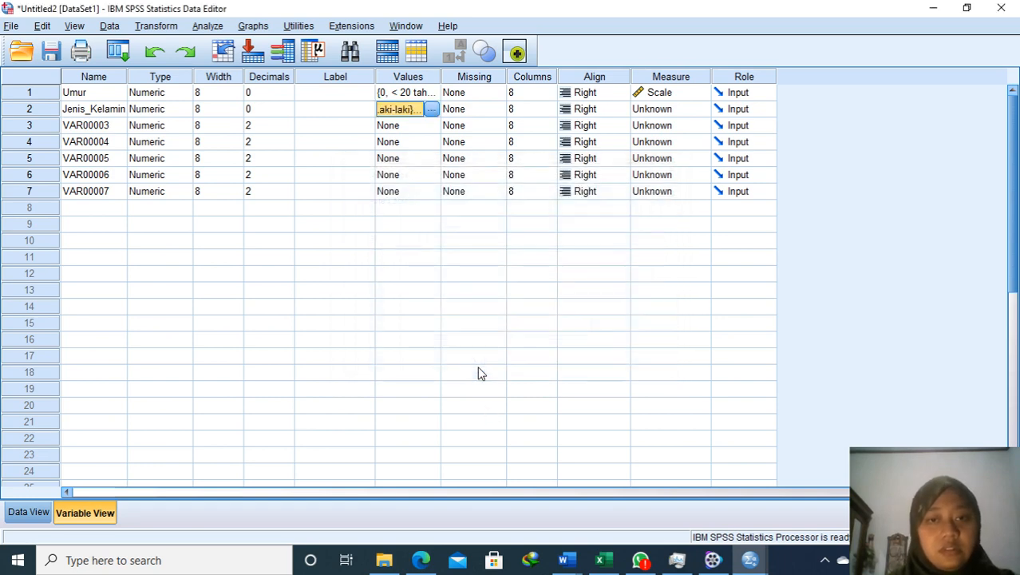
{"action": "left_click", "coordinate": [646, 110]}
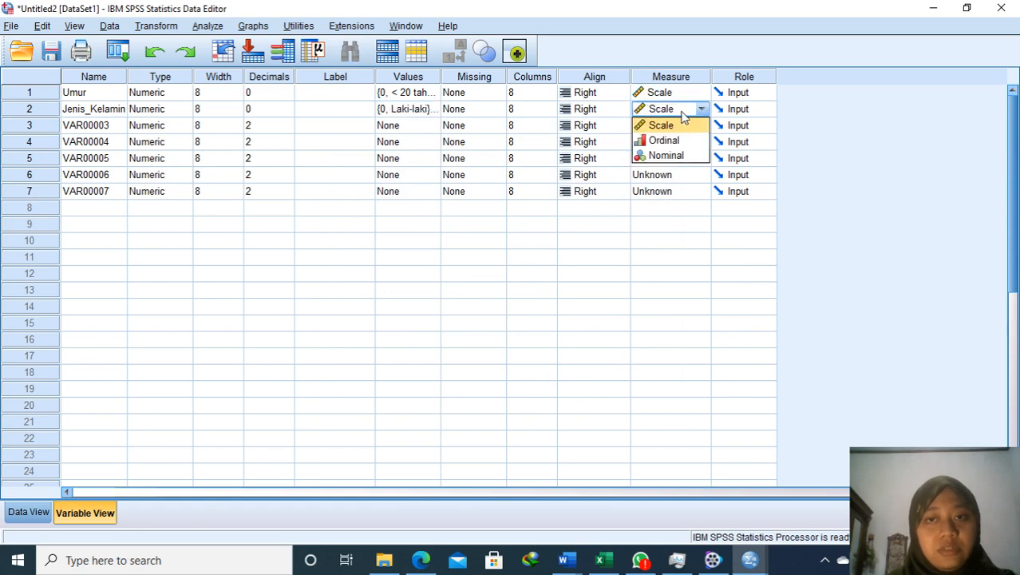
{"action": "left_click", "coordinate": [665, 156]}
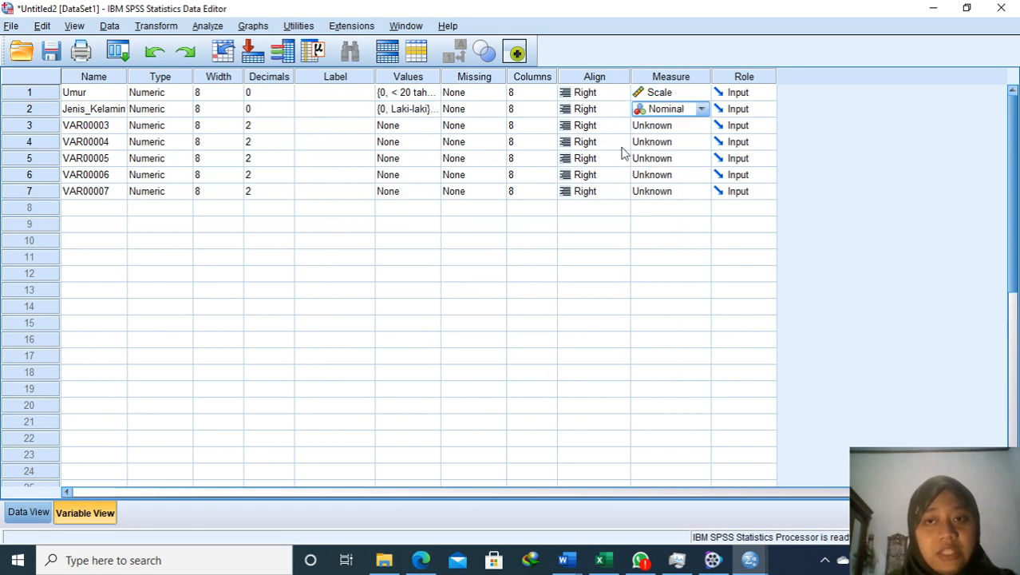
Rename the third variable as Pendidikan and set its number of decimals to 0
{"action": "left_click", "coordinate": [96, 125]}
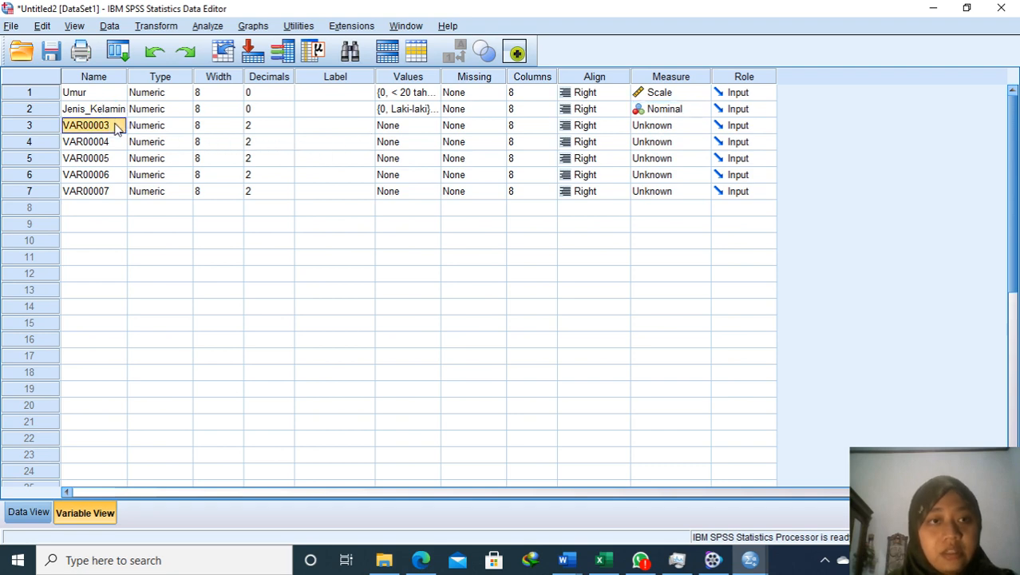
{"action": "double_click", "coordinate": [100, 121]}
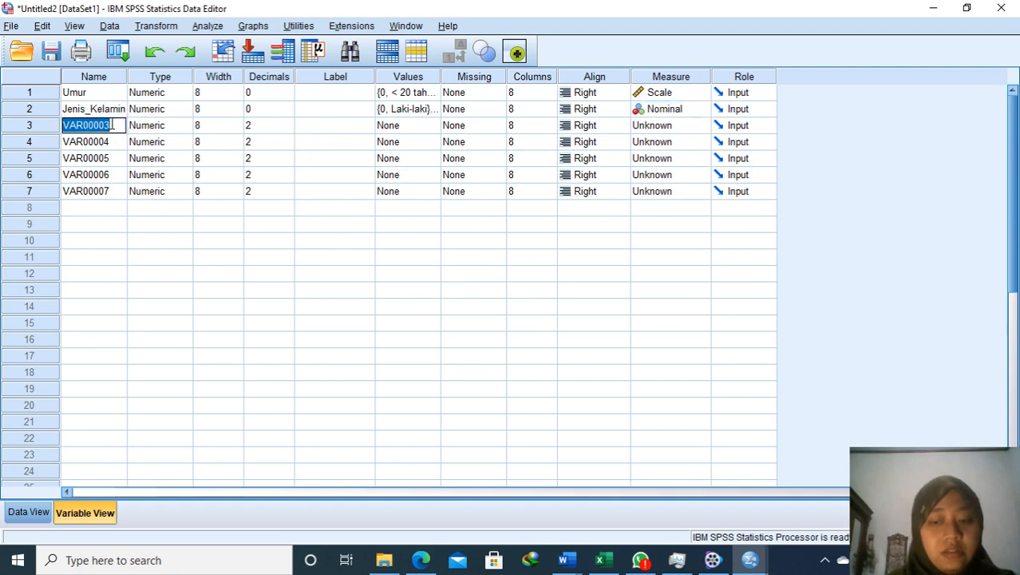
{"action": "type", "text": "Pendidika"}
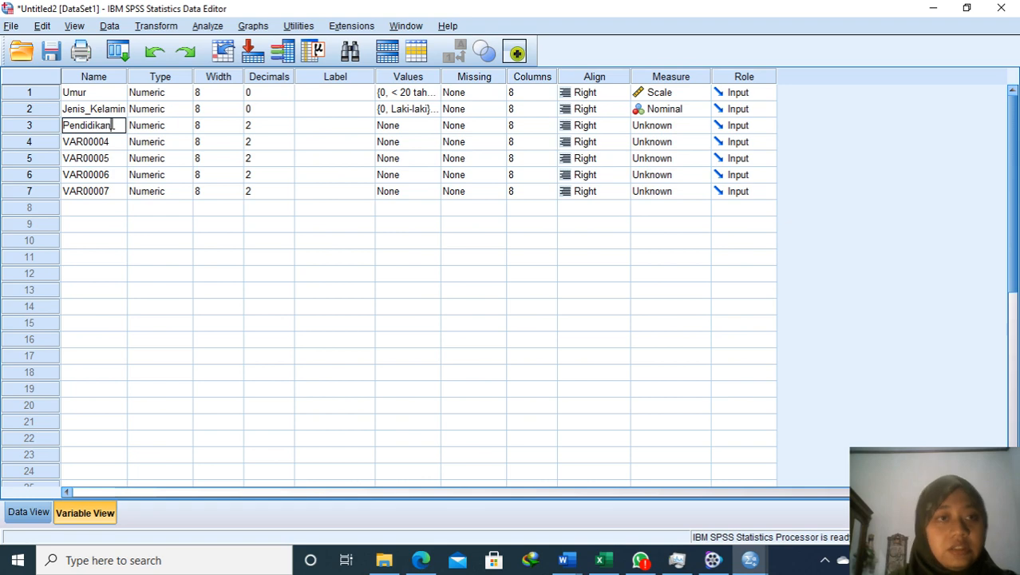
{"action": "type", "text": "n"}
{"action": "left_click", "coordinate": [270, 126]}
{"action": "left_click", "coordinate": [286, 128]}
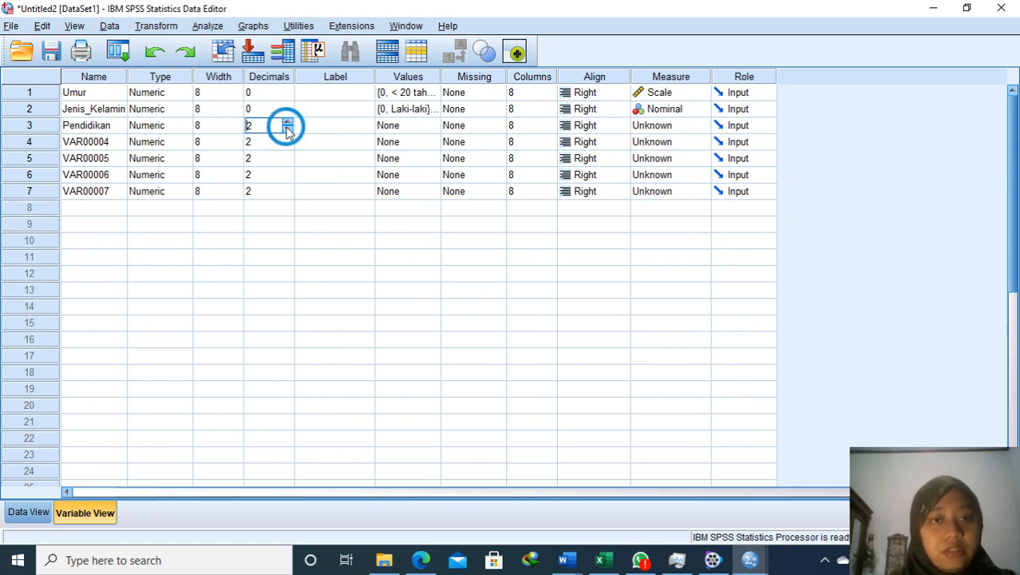
{"action": "double_click", "coordinate": [286, 131]}
Give the Jenis_Kelamin variable the descriptive label "Jenis Kelamin", with a space between the words
{"action": "left_click", "coordinate": [316, 110]}
{"action": "double_click", "coordinate": [315, 110]}
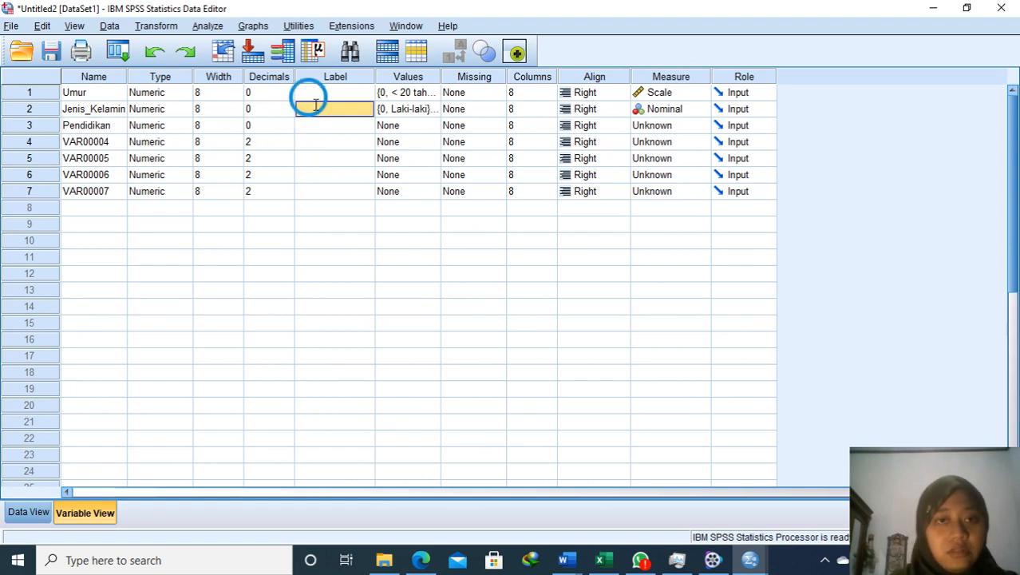
{"action": "type", "text": "Jenis ke"}
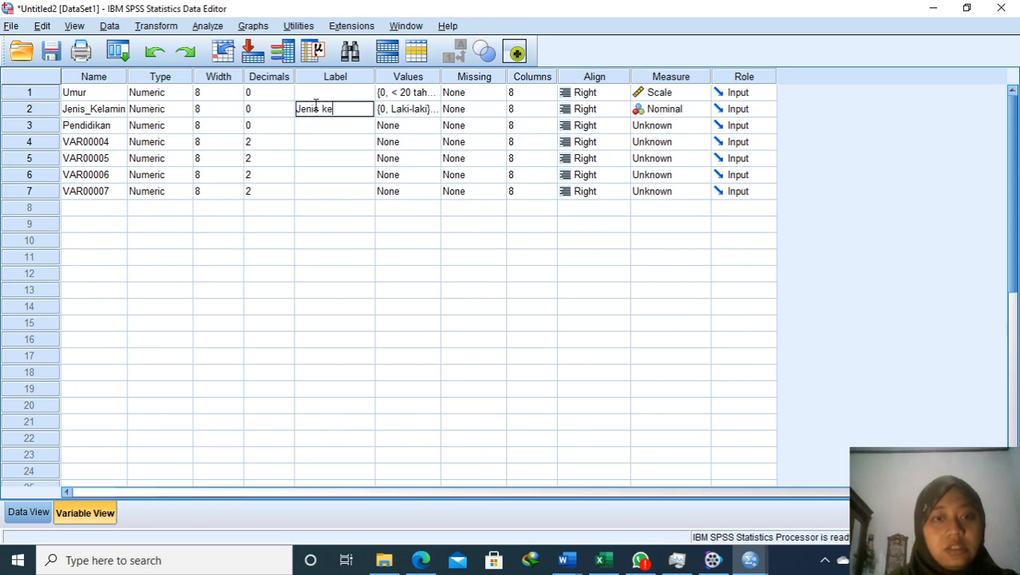
{"action": "key", "text": "BackSpace"}
{"action": "key", "text": "BackSpace"}
{"action": "type", "text": "Jenis "}
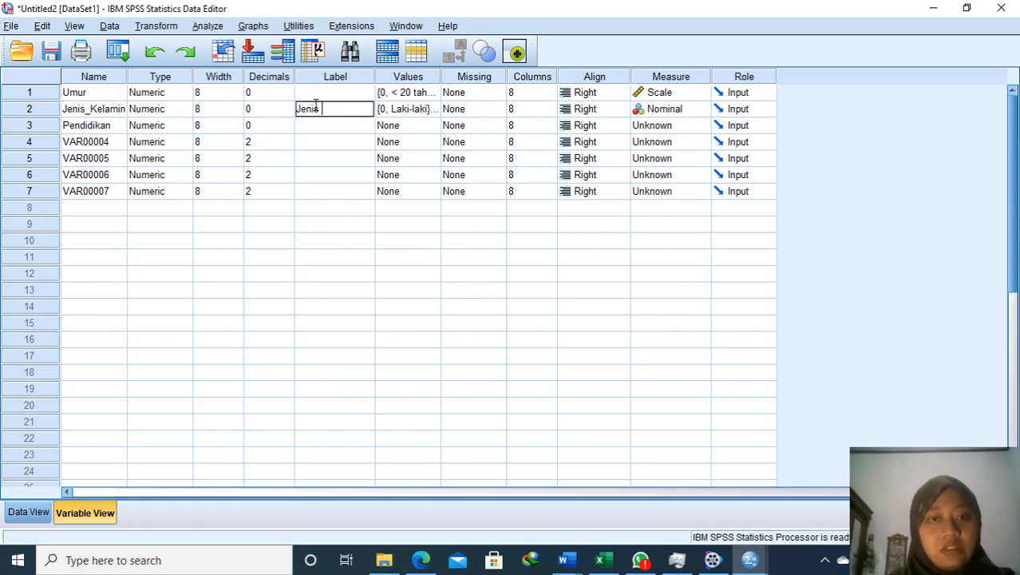
{"action": "type", "text": "Kelamin"}
Give the Pendidikan variable the descriptive label "Tingkat Pendidikan"
{"action": "left_click", "coordinate": [314, 126]}
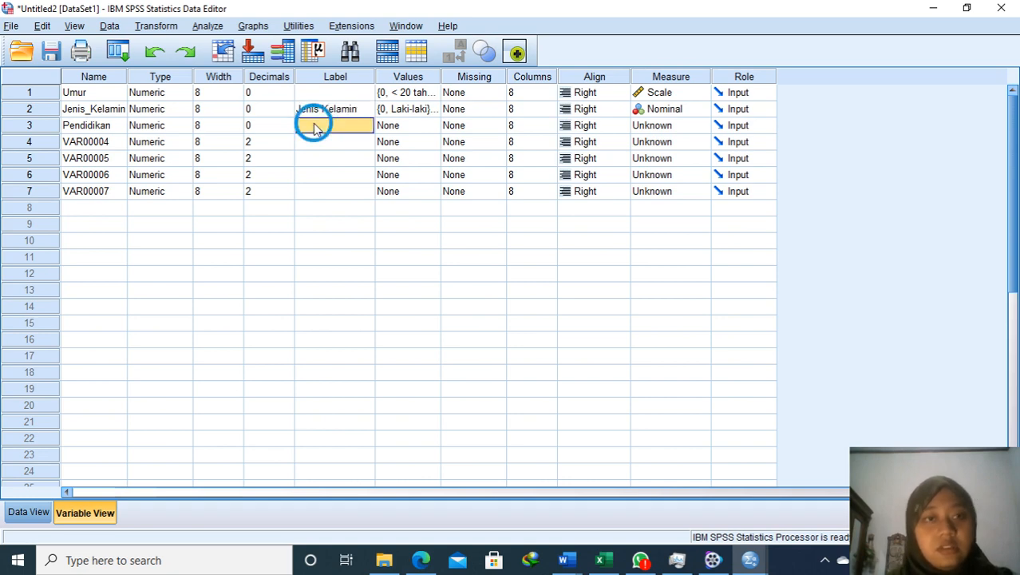
{"action": "type", "text": "T"}
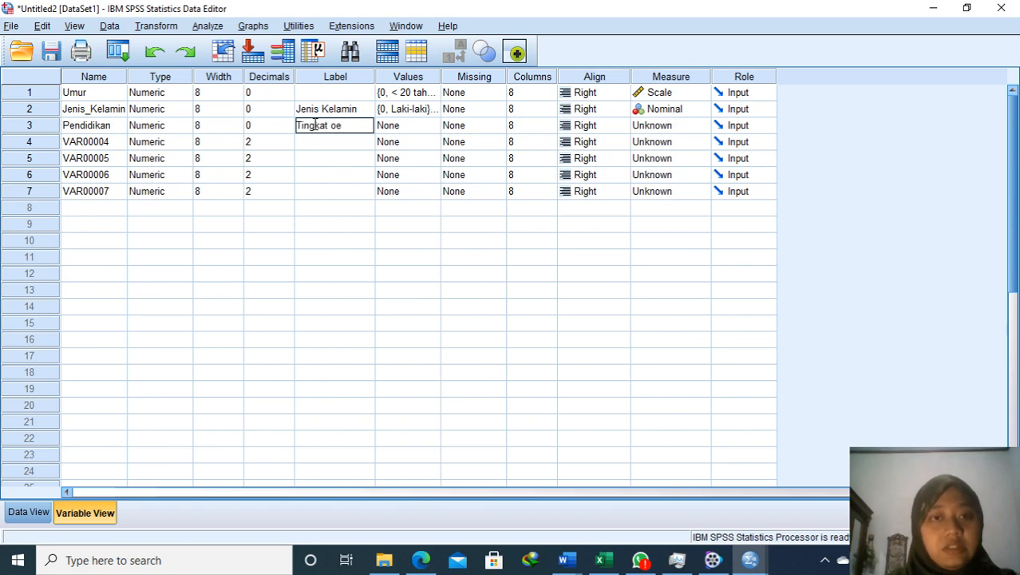
{"action": "type", "text": "ingkat Pendi"}
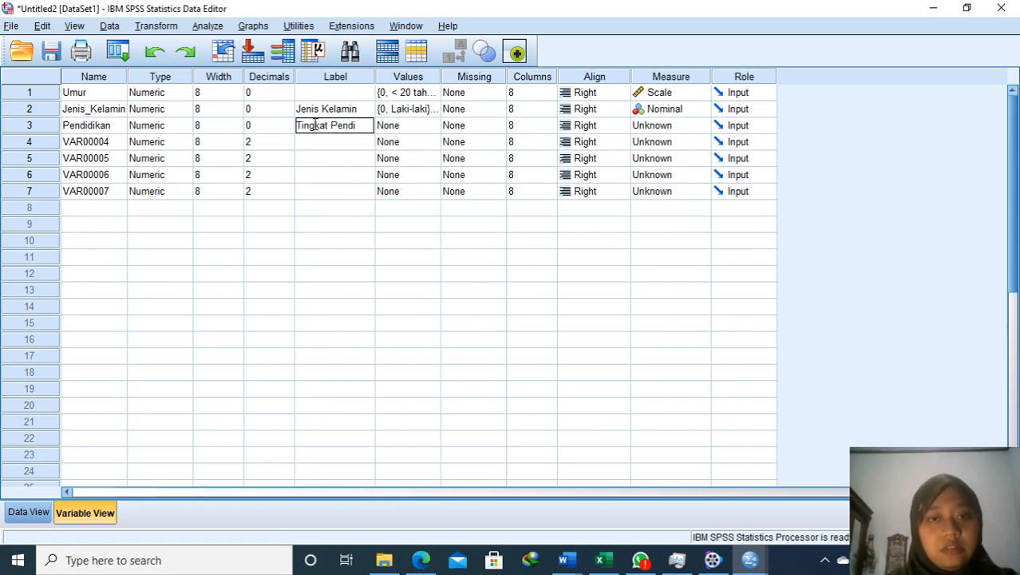
{"action": "type", "text": "dikan"}
Add a value label for the Pendidikan variable that assigns "Pendidikan Rendah" to value 0
{"action": "left_click", "coordinate": [391, 128]}
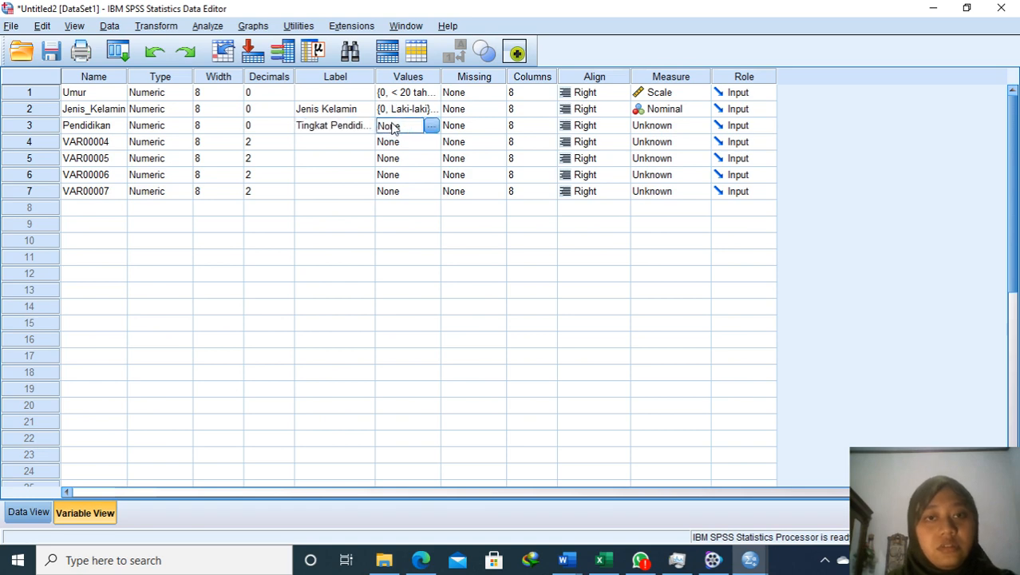
{"action": "left_click", "coordinate": [429, 128]}
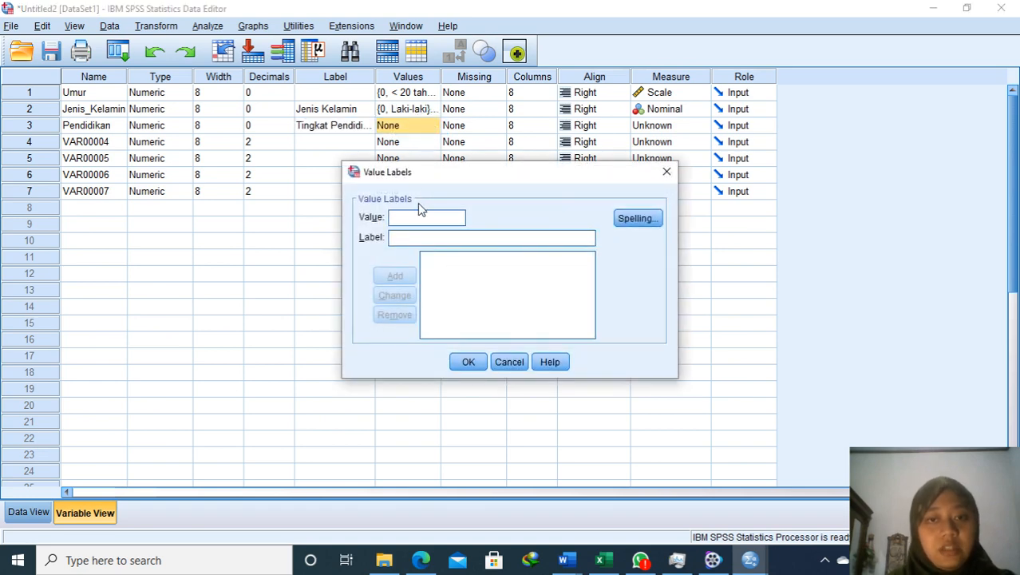
{"action": "type", "text": "0"}
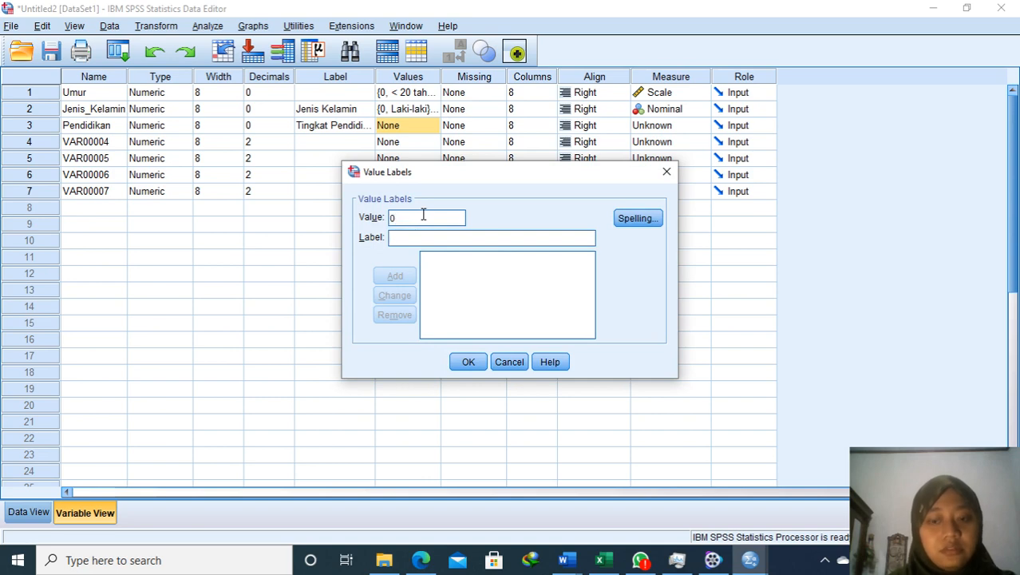
{"action": "key", "text": "Tab"}
{"action": "type", "text": "Pendidi"}
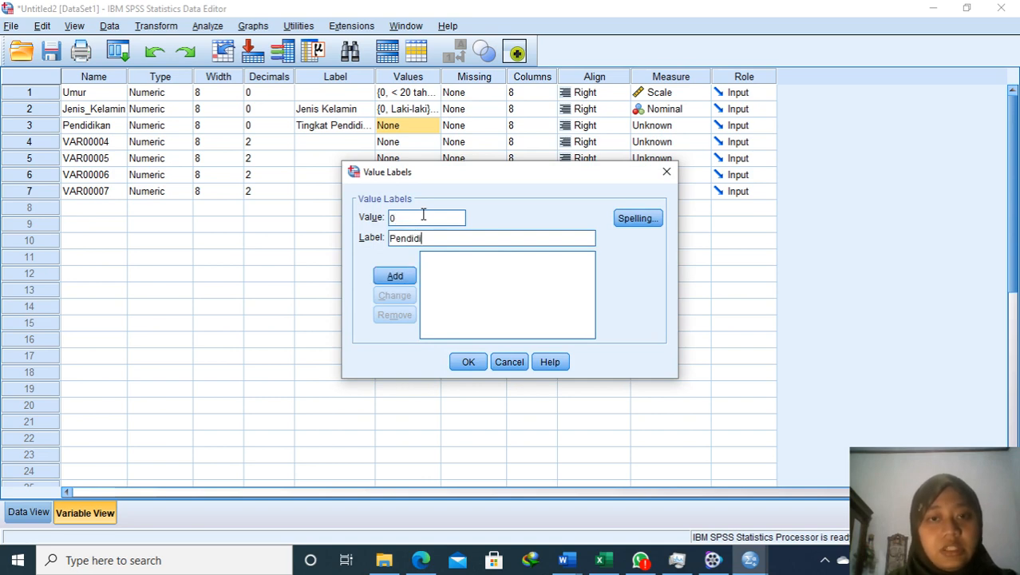
{"action": "type", "text": "kan ren"}
{"action": "key", "text": "BackSpace"}
{"action": "key", "text": "BackSpace"}
{"action": "key", "text": "BackSpace"}
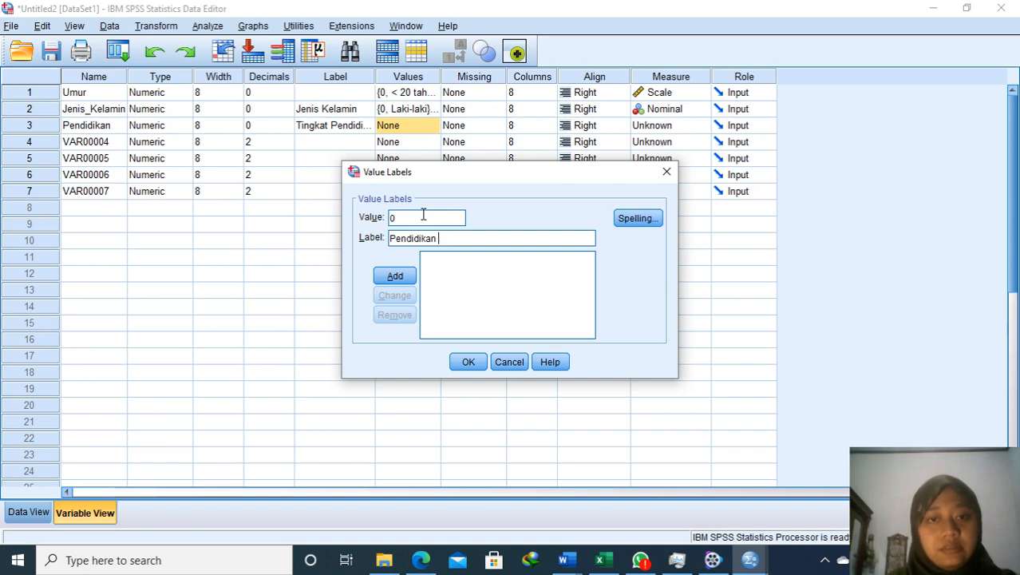
{"action": "type", "text": "REnda"}
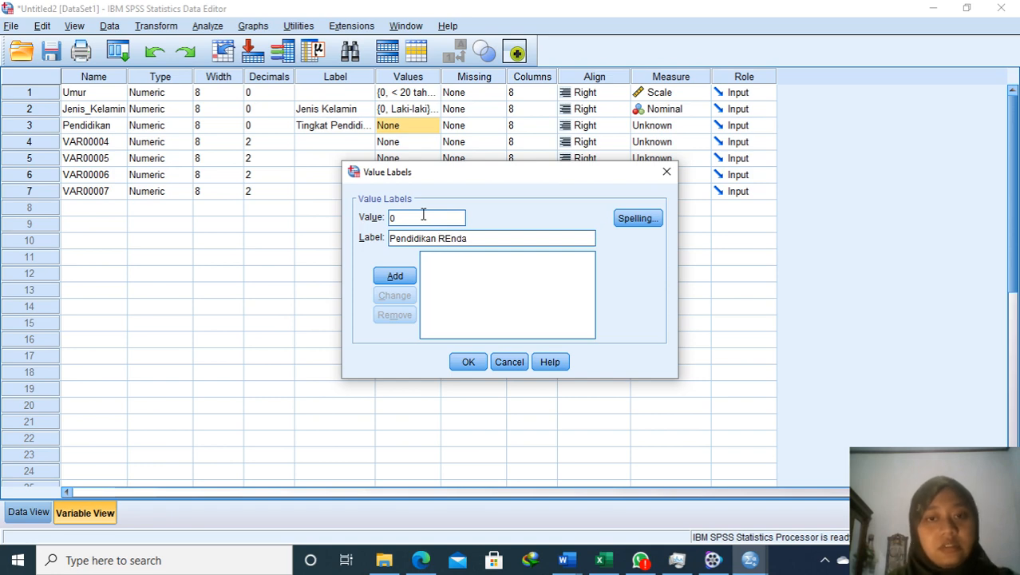
{"action": "key", "text": "BackSpace"}
{"action": "key", "text": "BackSpace"}
{"action": "key", "text": "BackSpace"}
{"action": "key", "text": "BackSpace"}
{"action": "type", "text": "endah"}
{"action": "key", "text": "Return"}
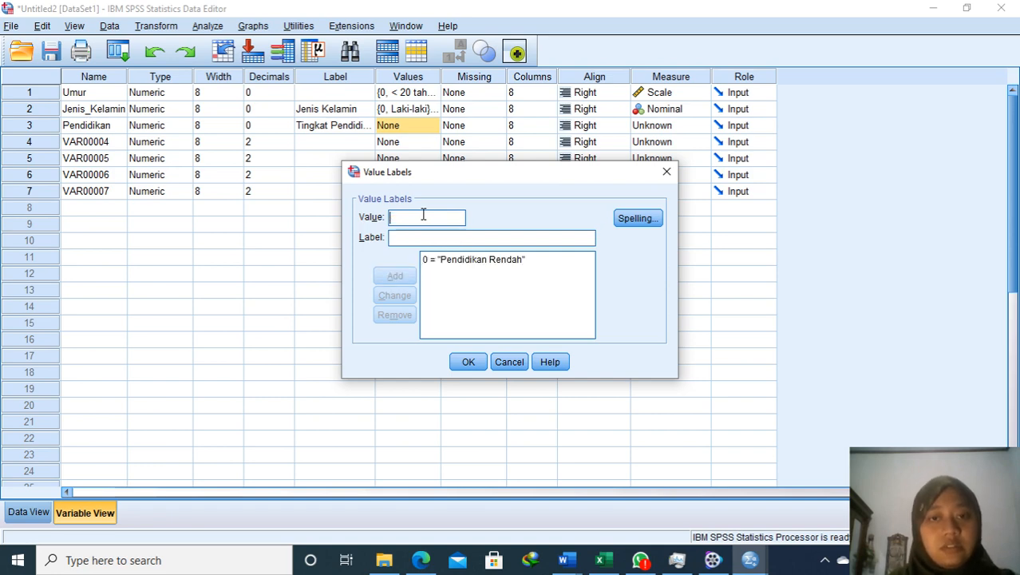
Label Pendidikan value 1 as "Pendidikan Tinggi" and set the variable's measure to Ordinal
{"action": "type", "text": "P"}
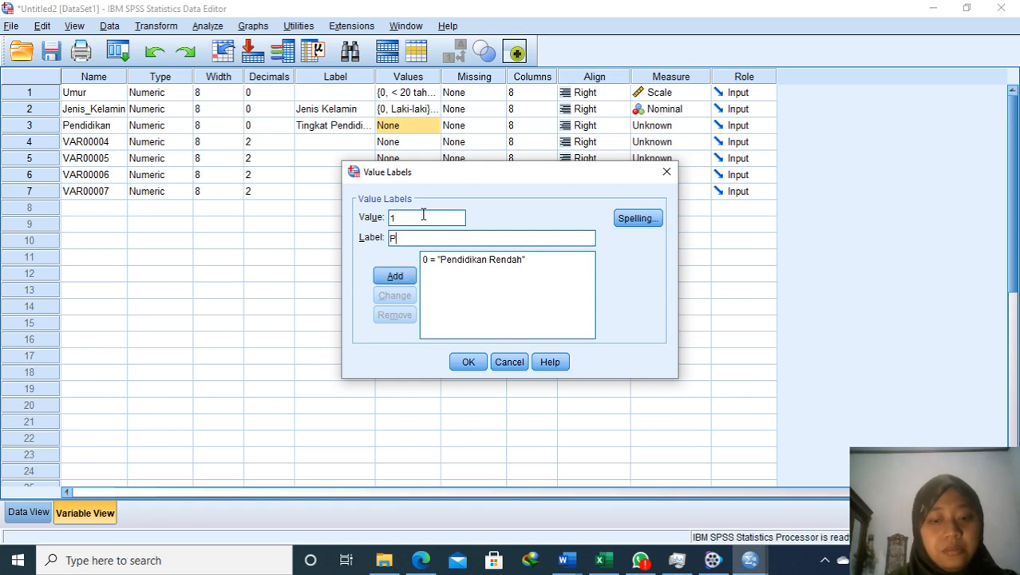
{"action": "type", "text": "endidikan "}
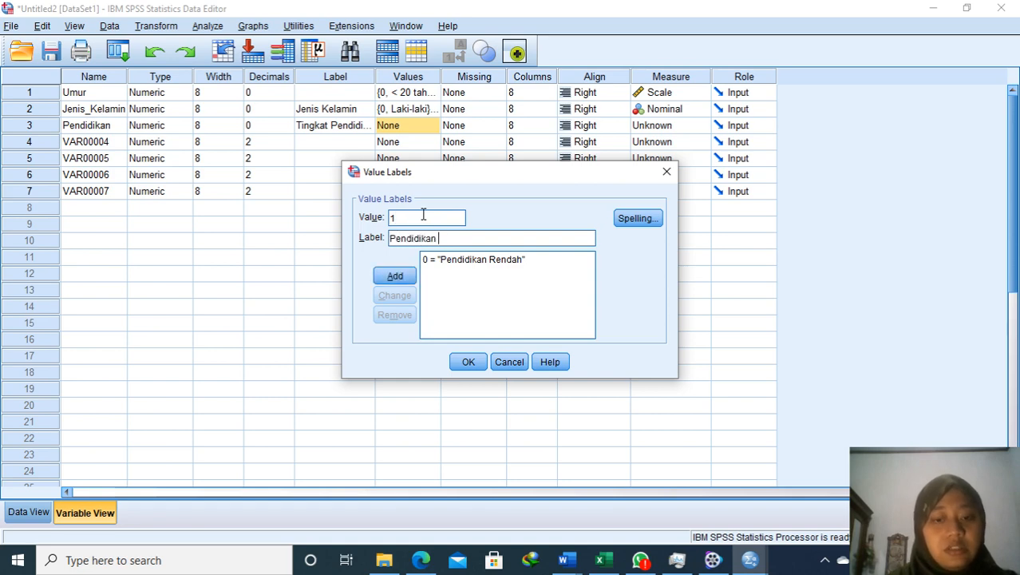
{"action": "type", "text": "Tinggi"}
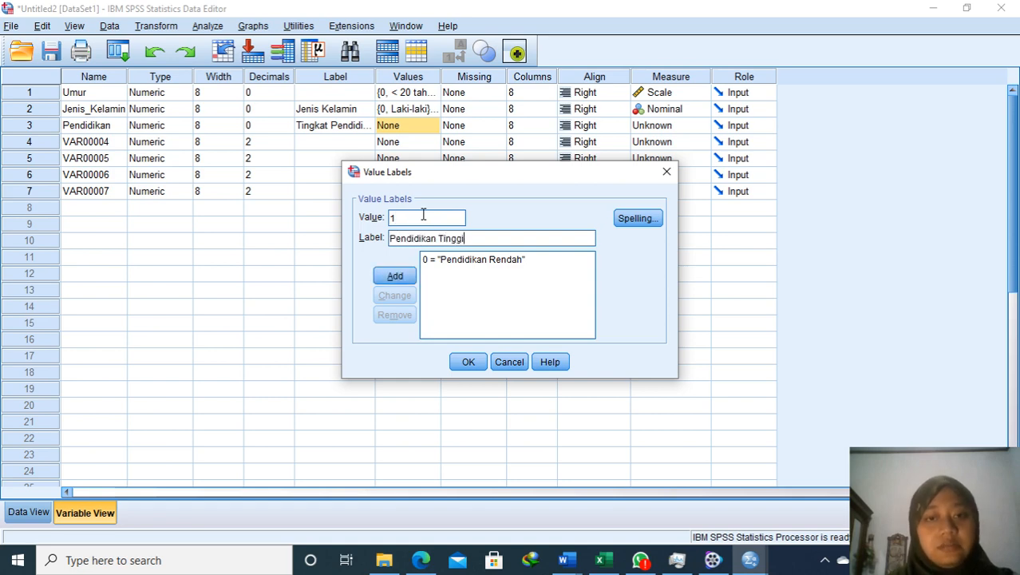
{"action": "key", "text": "Return"}
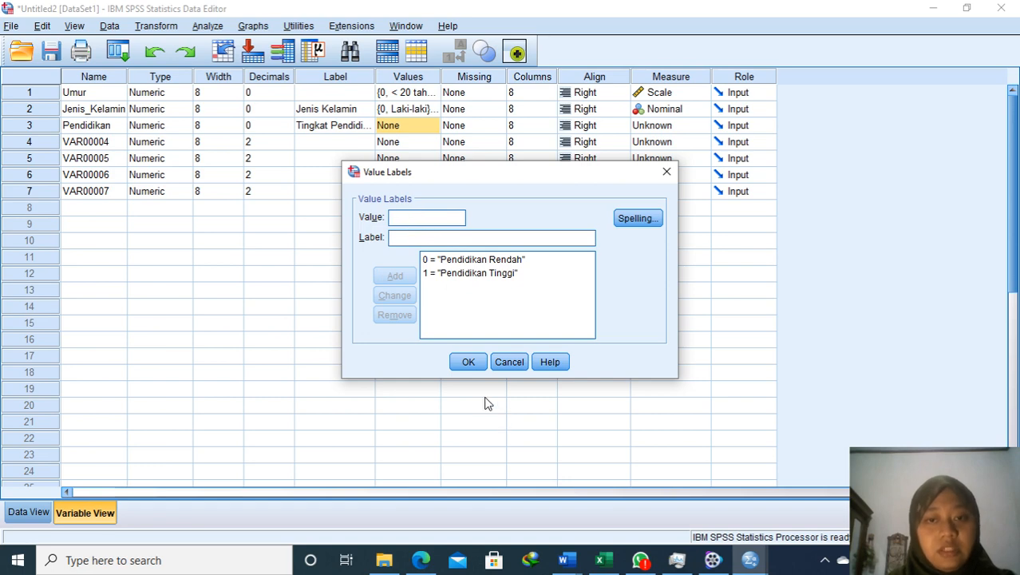
{"action": "left_click", "coordinate": [469, 362]}
{"action": "left_click", "coordinate": [641, 124]}
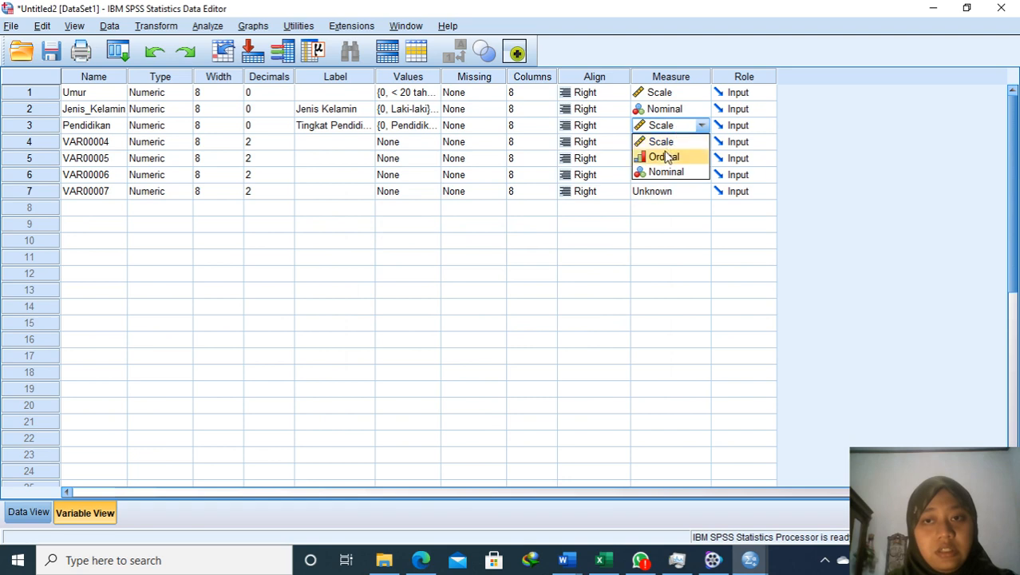
{"action": "left_click", "coordinate": [664, 156]}
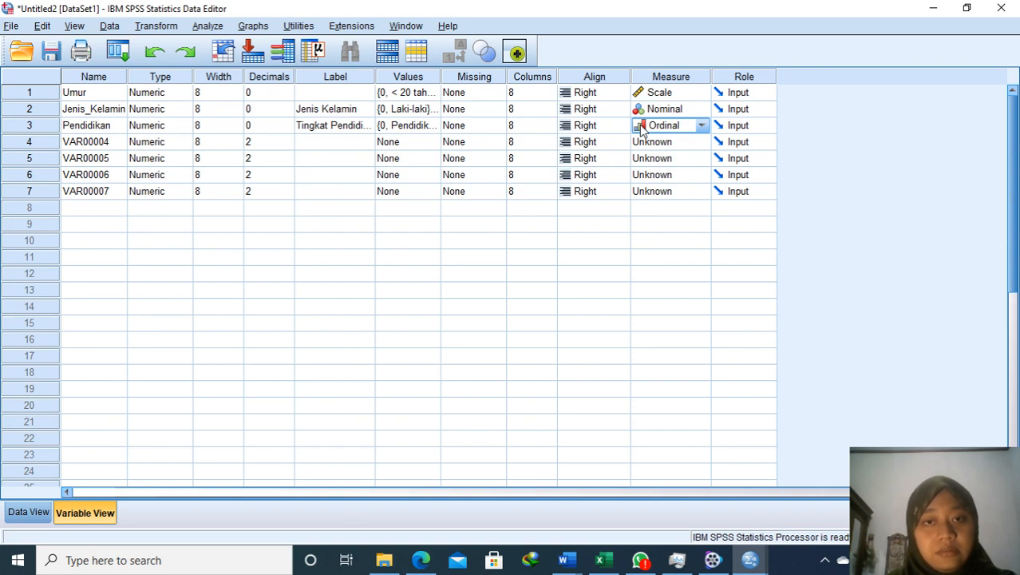
Rename the fourth variable as Hb_Pre and set its number of decimals to 1
{"action": "left_click", "coordinate": [108, 142]}
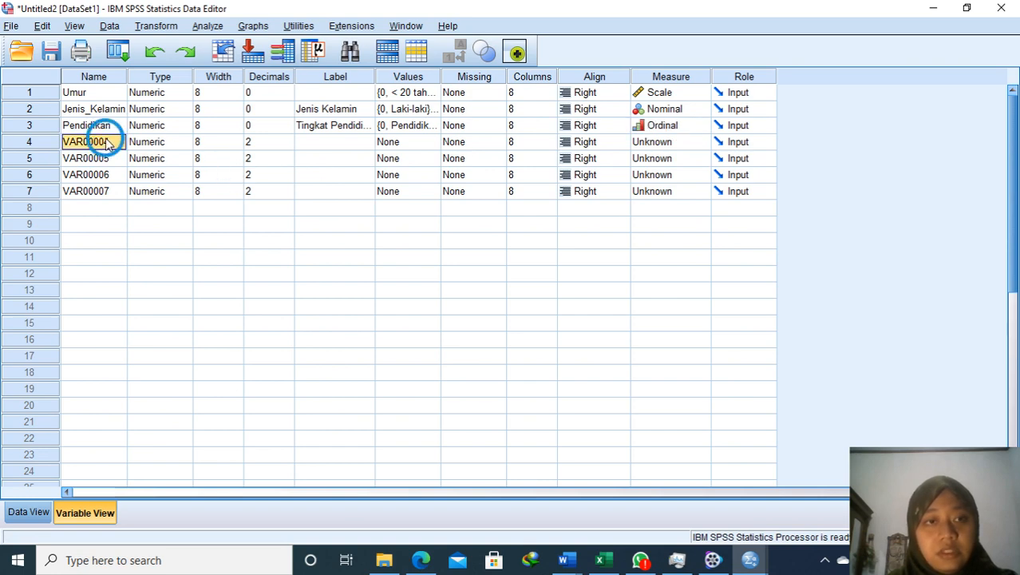
{"action": "double_click", "coordinate": [107, 142]}
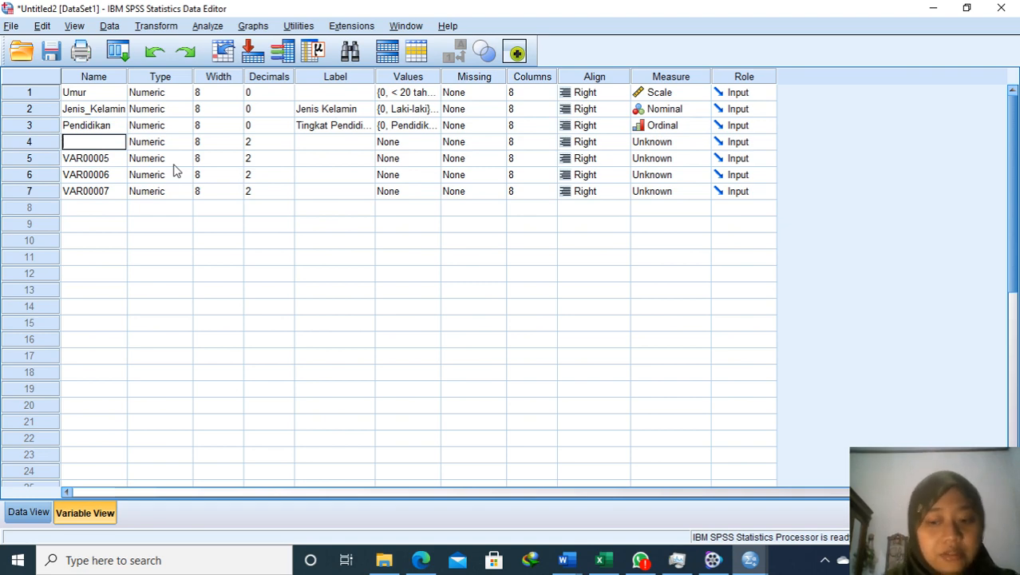
{"action": "type", "text": "Hb_Pre"}
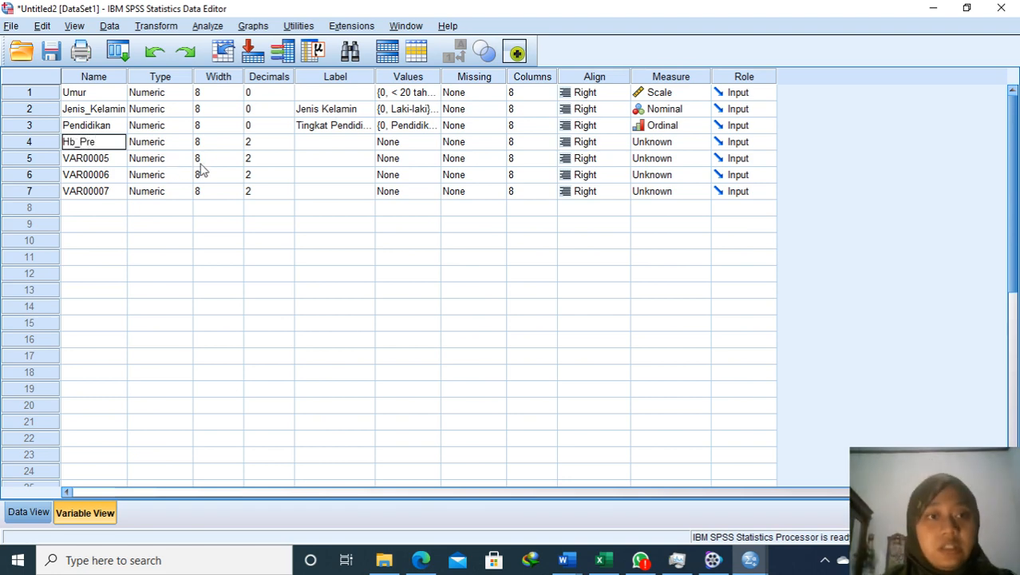
{"action": "left_click", "coordinate": [271, 145]}
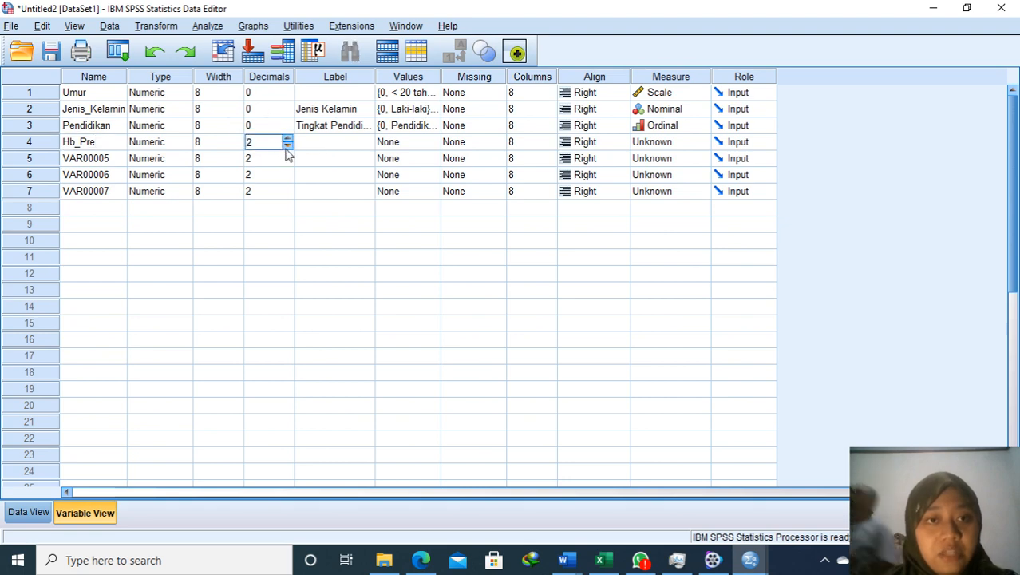
{"action": "left_click", "coordinate": [287, 145]}
Set the measure of the Hb_Pre variable to Scale
{"action": "left_click", "coordinate": [403, 141]}
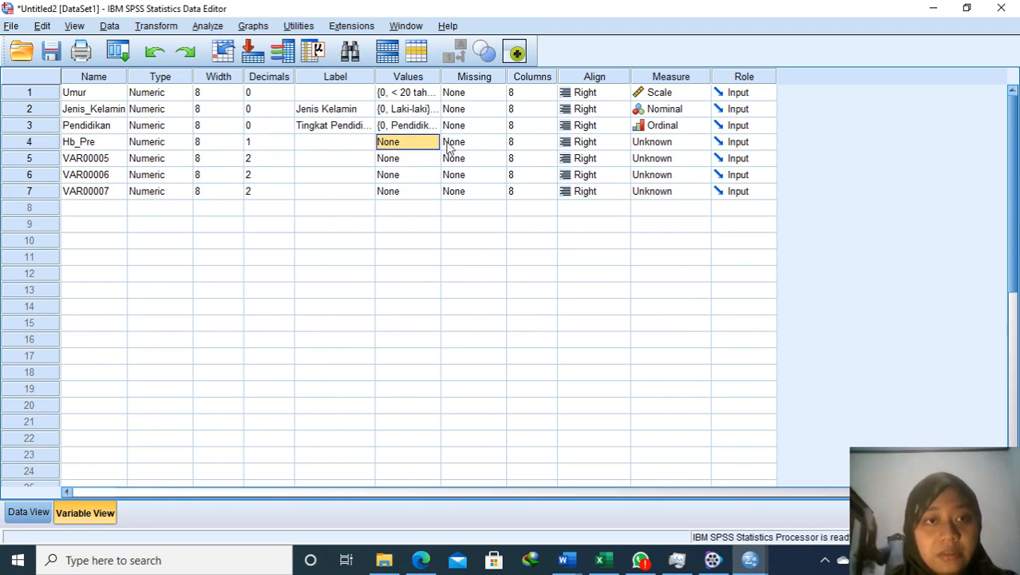
{"action": "left_click", "coordinate": [684, 149]}
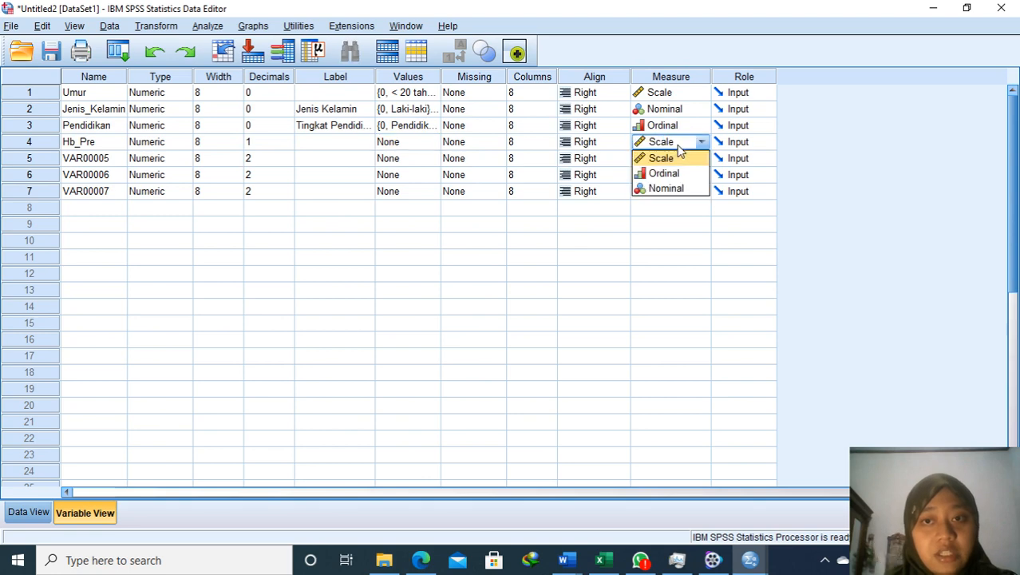
{"action": "left_click", "coordinate": [684, 156]}
Rename the fifth variable as Hb_Post and set its number of decimals to 1
{"action": "left_click", "coordinate": [112, 156]}
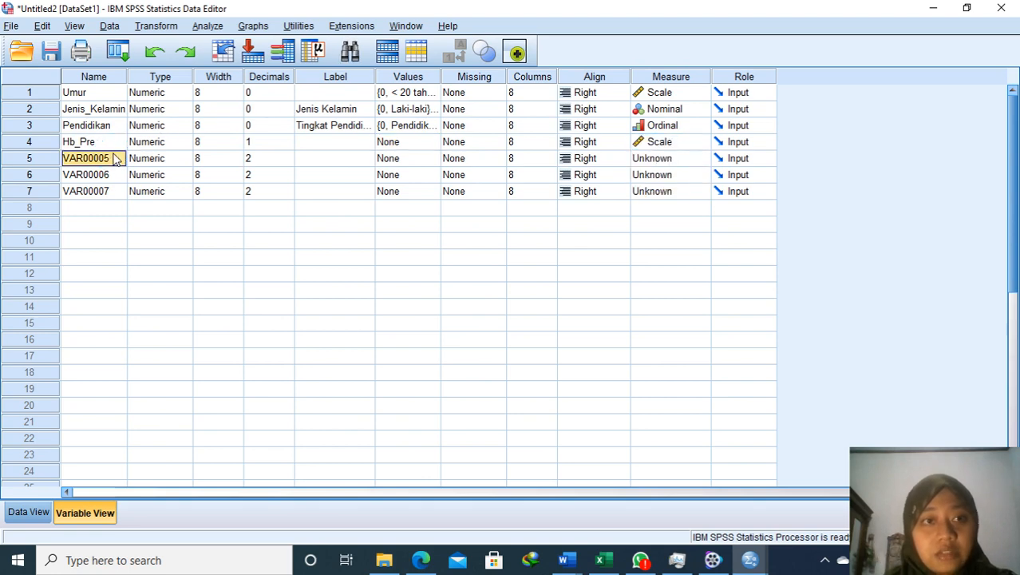
{"action": "left_click", "coordinate": [112, 153]}
{"action": "double_click", "coordinate": [111, 152]}
{"action": "type", "text": "H"}
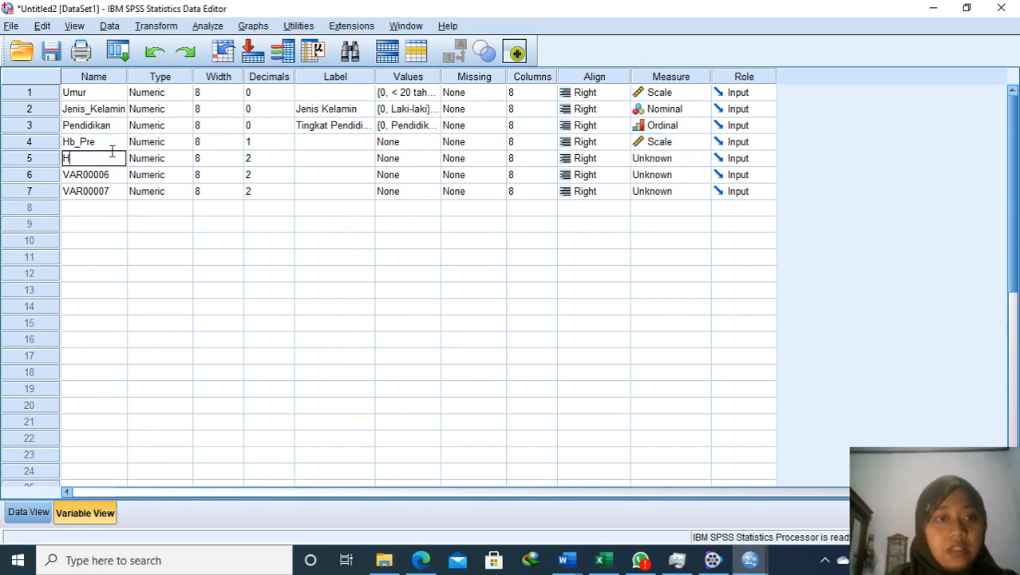
{"action": "type", "text": "b_Po"}
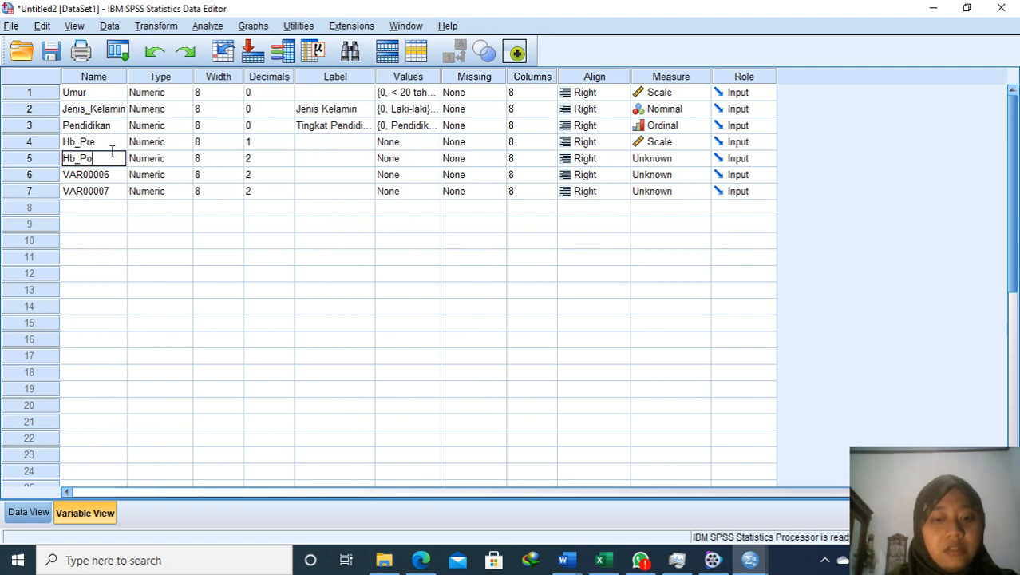
{"action": "key", "text": "Tab"}
{"action": "key", "text": "Tab"}
{"action": "key", "text": "Tab"}
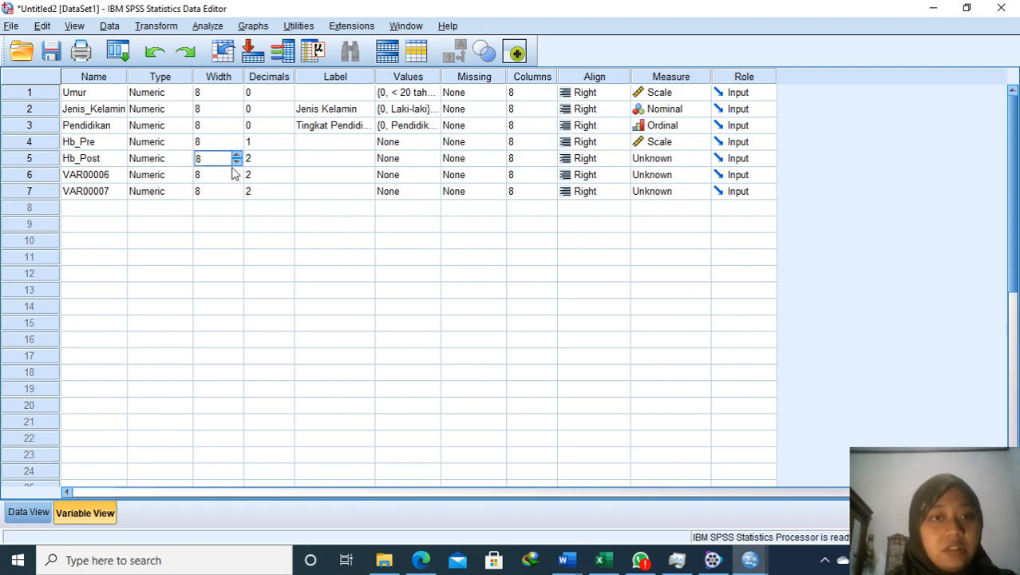
{"action": "left_click", "coordinate": [288, 161]}
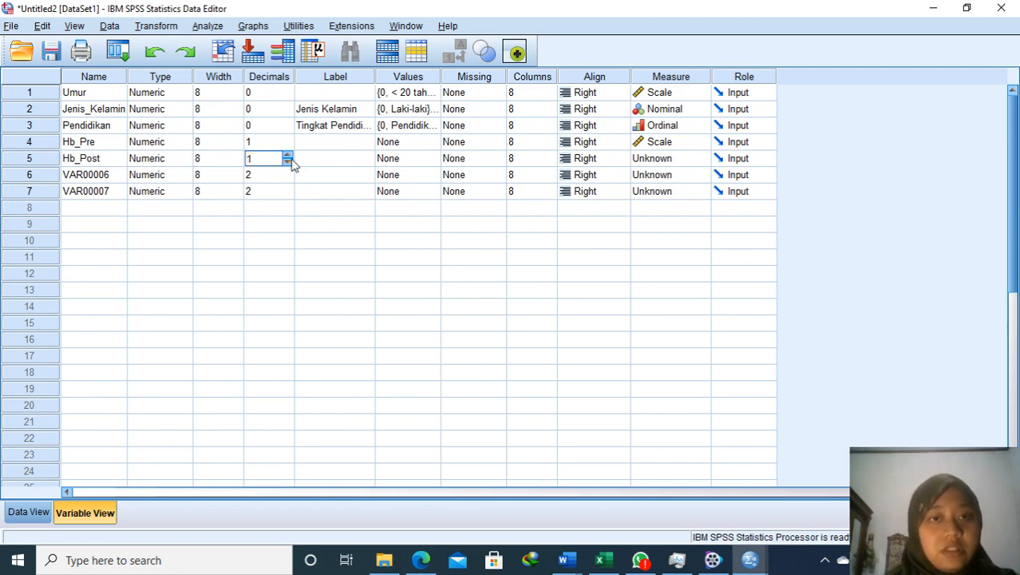
{"action": "left_click", "coordinate": [394, 164]}
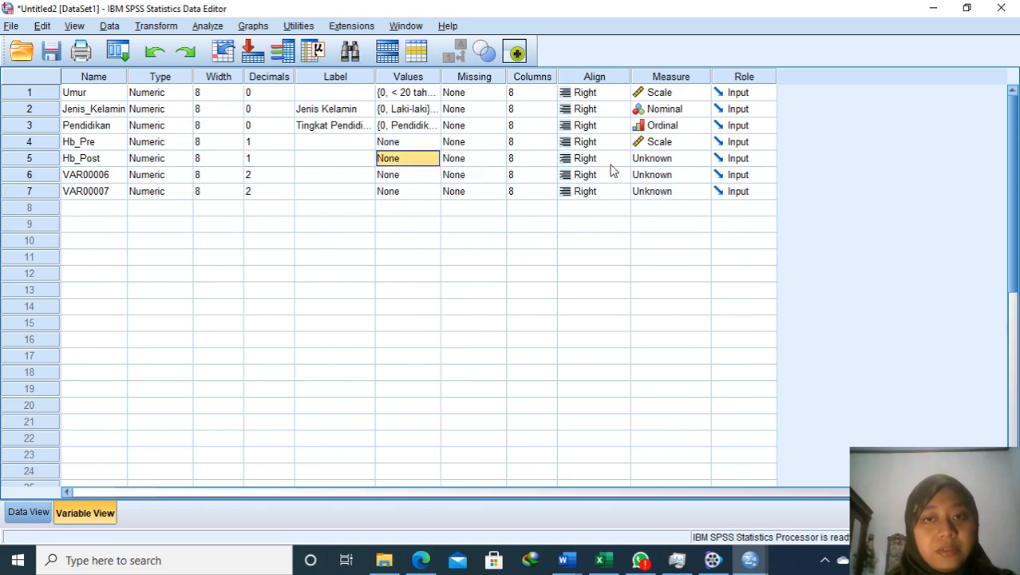
Set the measure of the Hb_Post variable to Scale
{"action": "left_click", "coordinate": [653, 164]}
{"action": "left_click", "coordinate": [660, 174]}
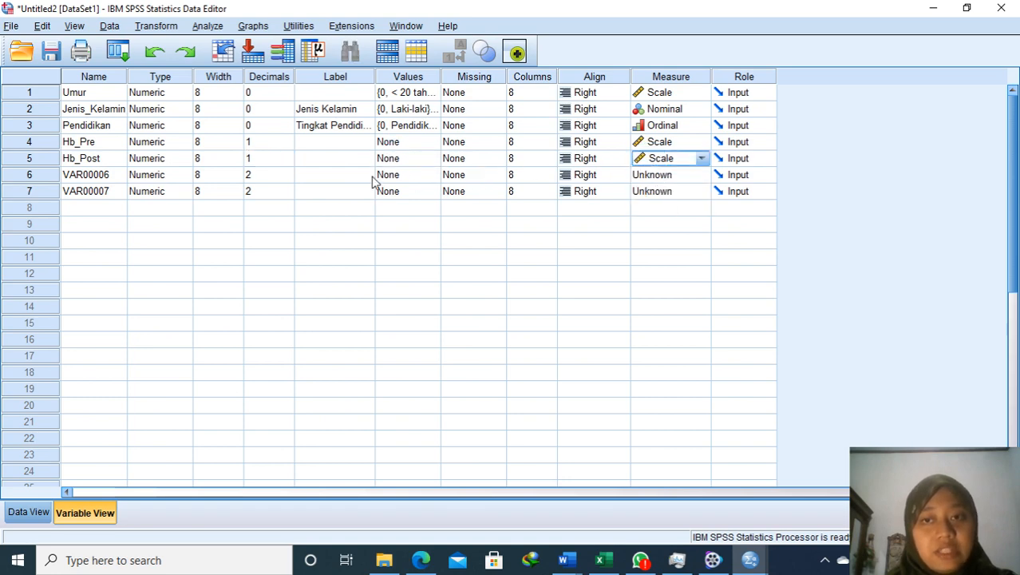
Rename the sixth variable as TB_Paru and set its number of decimals to 0
{"action": "left_click", "coordinate": [114, 177]}
{"action": "left_click", "coordinate": [111, 174]}
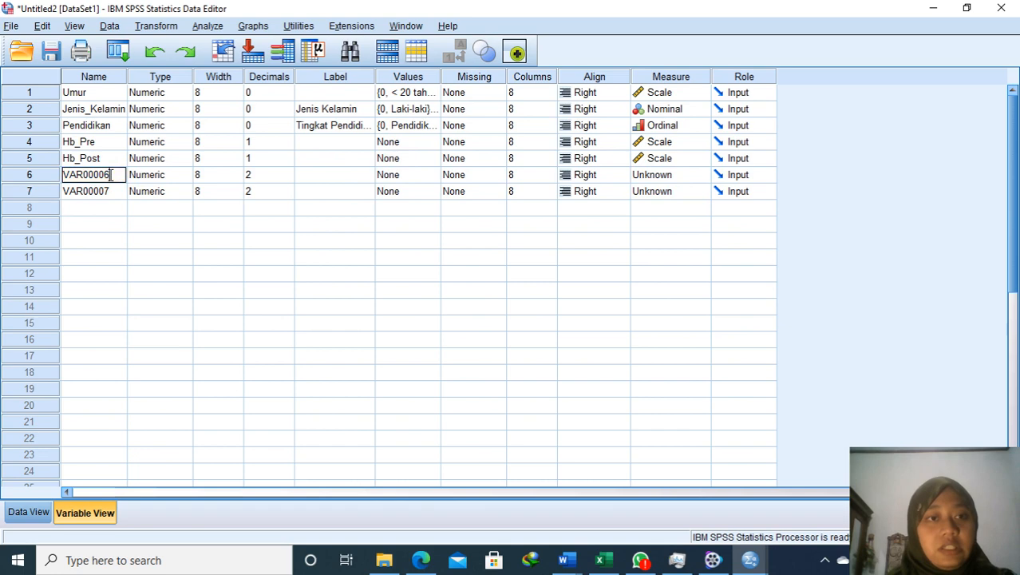
{"action": "left_click_drag", "start_coordinate": [111, 175], "coordinate": [9, 178]}
{"action": "key", "text": "ctrl+a"}
{"action": "key", "text": "BackSpace"}
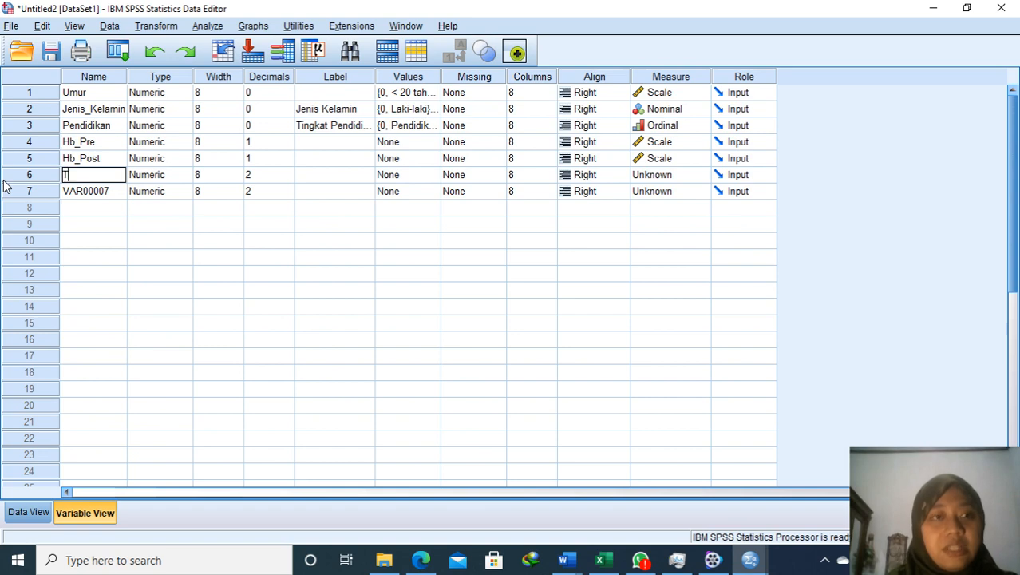
{"action": "type", "text": "TB_"}
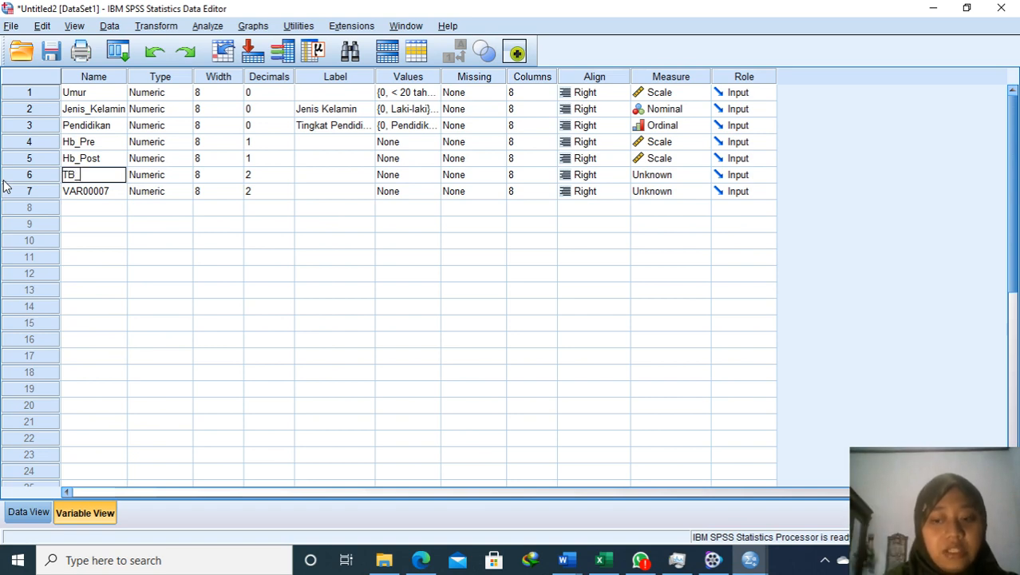
{"action": "type", "text": "Paru"}
{"action": "key", "text": "Tab"}
{"action": "key", "text": "Tab"}
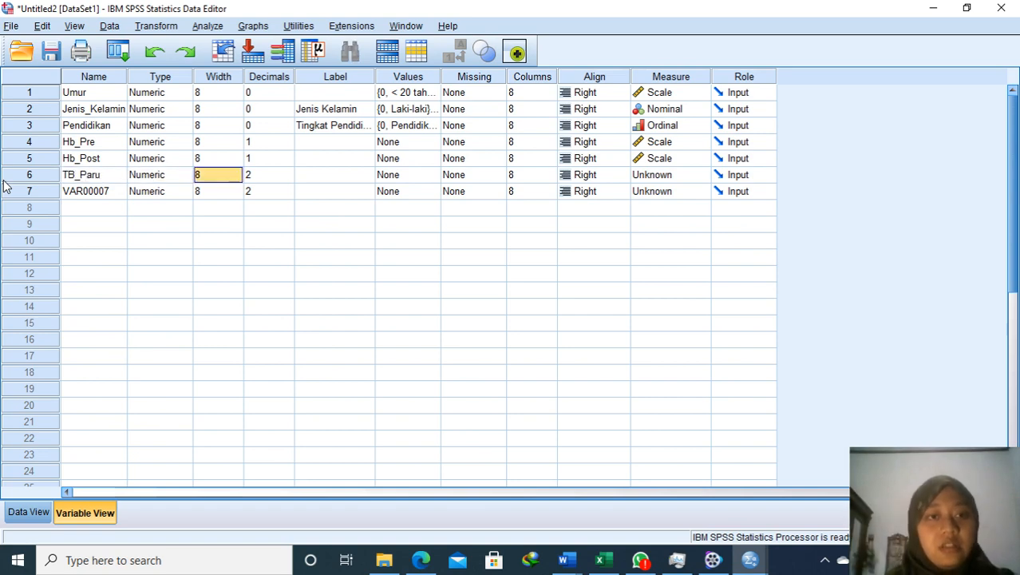
{"action": "key", "text": "Tab"}
{"action": "left_click", "coordinate": [288, 178]}
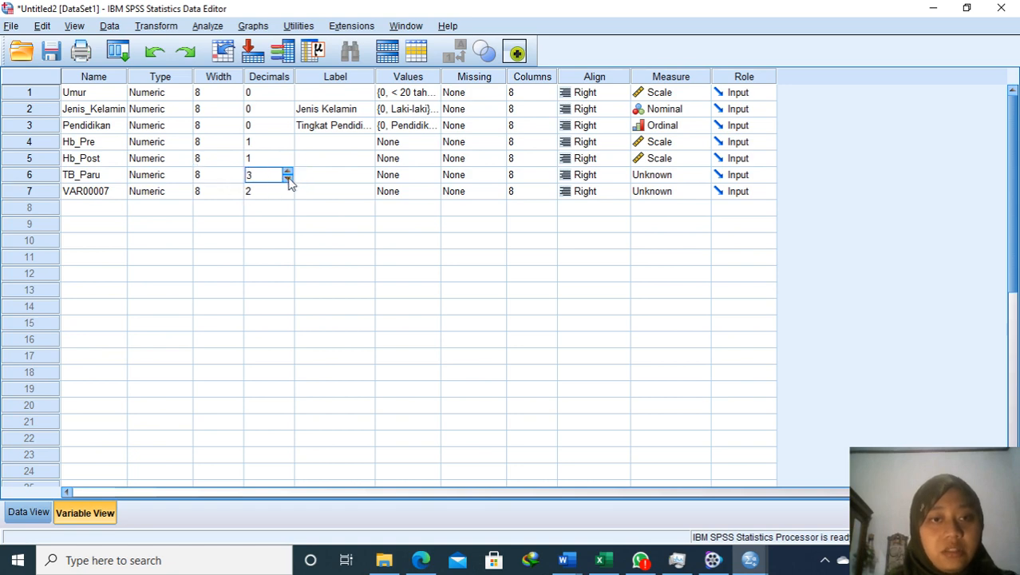
{"action": "left_click", "coordinate": [287, 178]}
Add a value label to the TB_Paru variable that defines 0 as "TB Paru"
{"action": "left_click", "coordinate": [389, 177]}
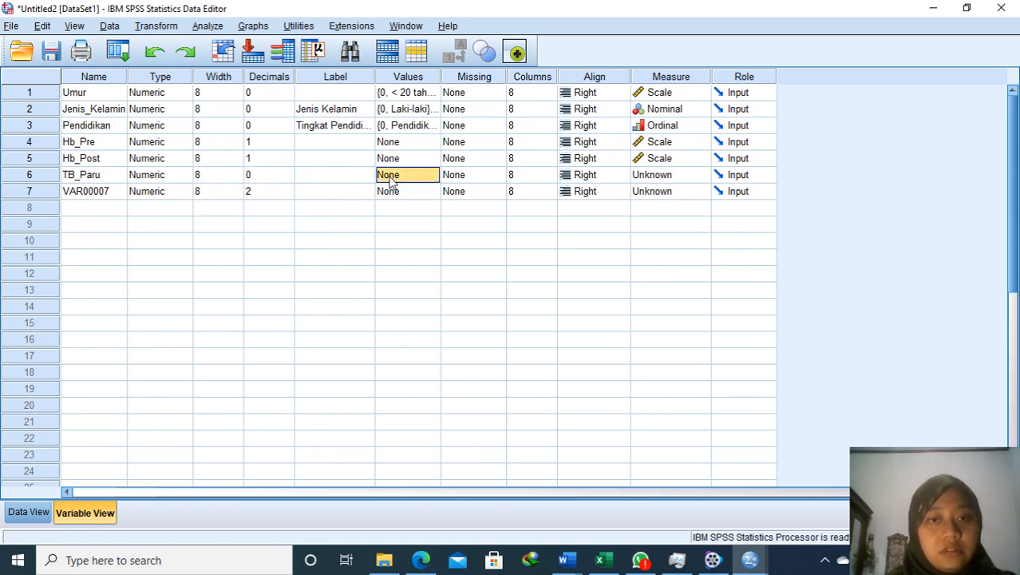
{"action": "left_click", "coordinate": [431, 175]}
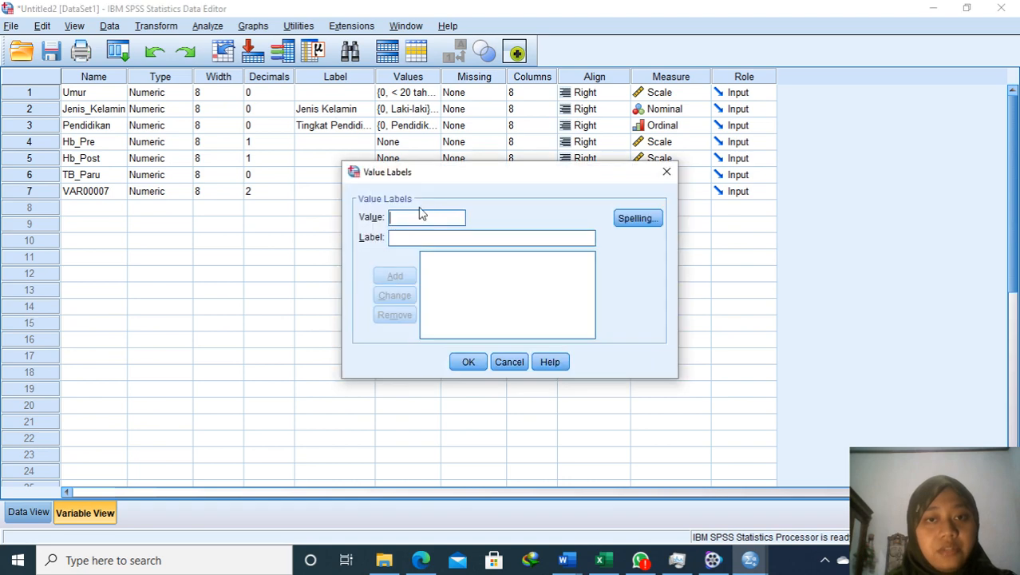
{"action": "type", "text": "TB "}
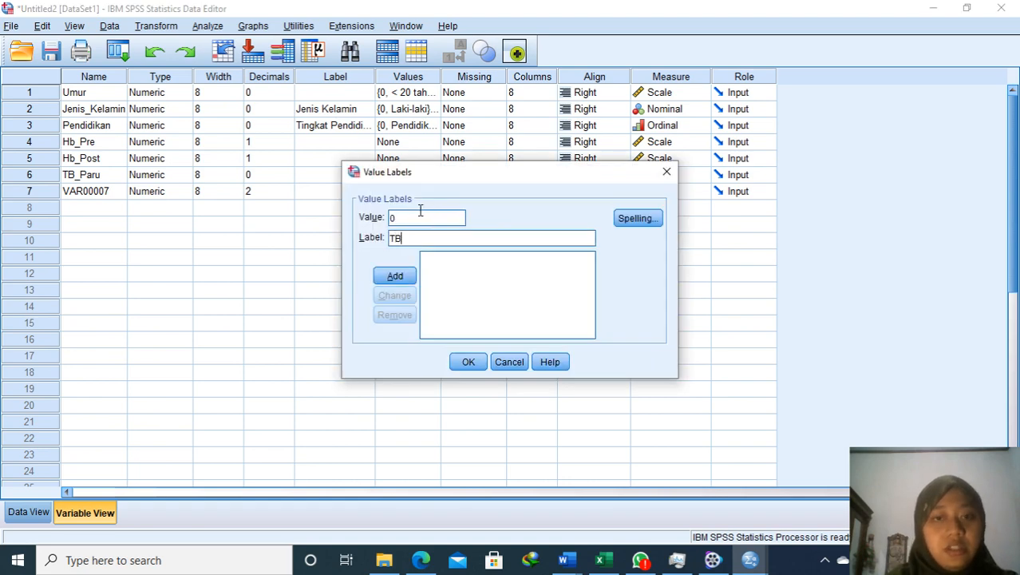
{"action": "type", "text": "Par"}
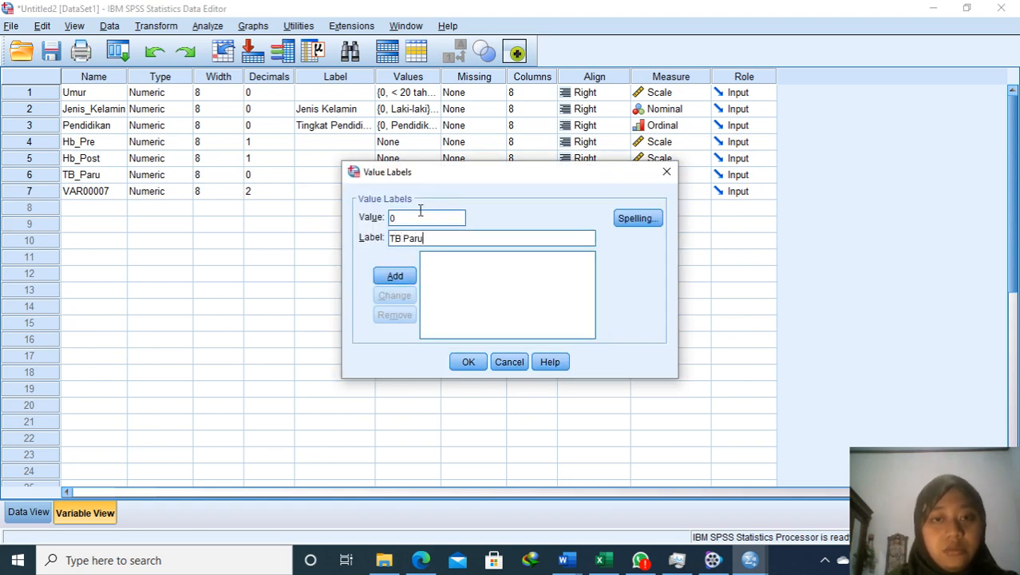
{"action": "type", "text": "u"}
{"action": "key", "text": "Return"}
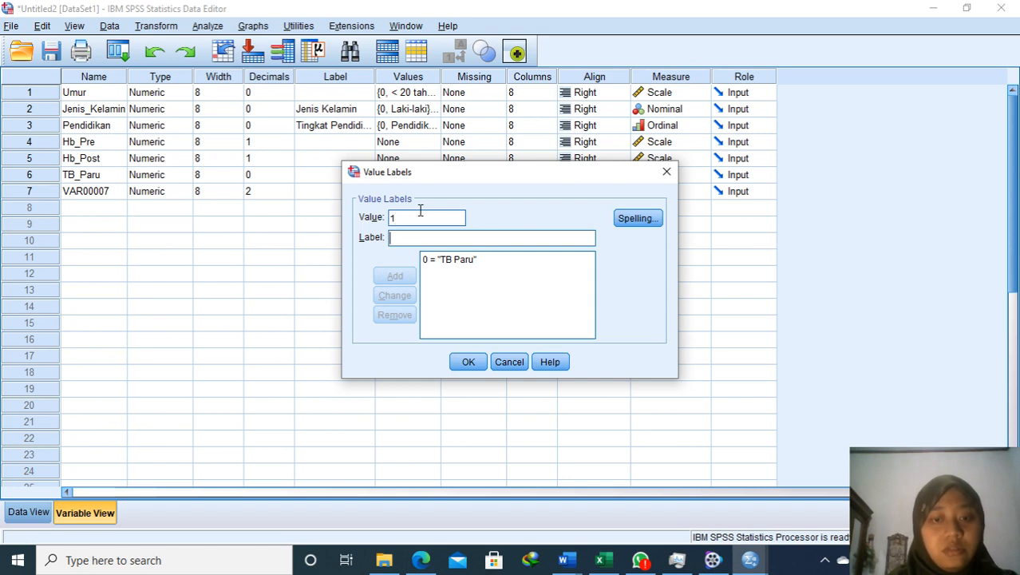
Try to label TB_Paru value 1 as "Tidak TB Paru" and accept the value labels
{"action": "type", "text": "Tidak TB Paru"}
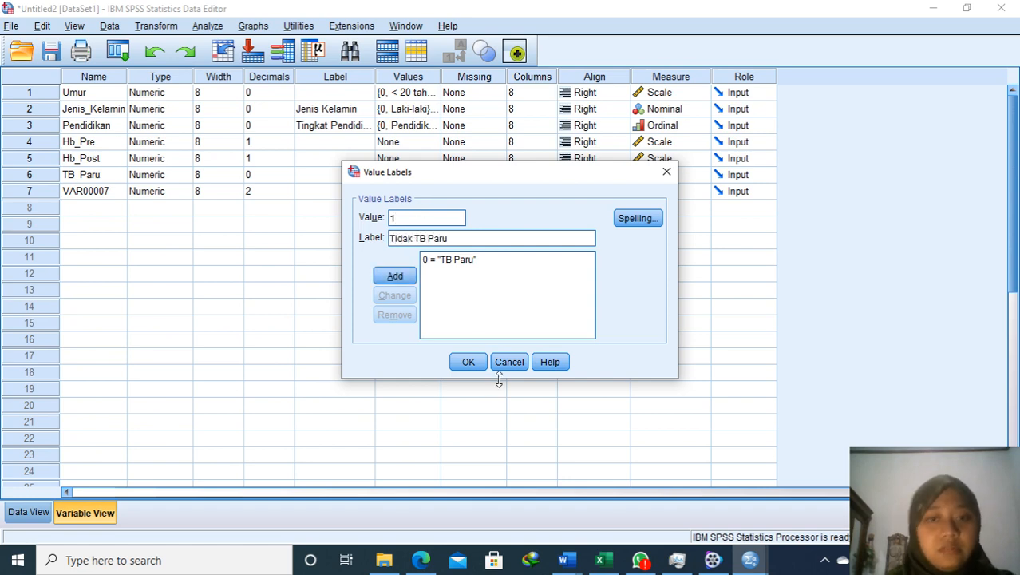
{"action": "left_click", "coordinate": [471, 361]}
{"action": "left_click", "coordinate": [470, 361]}
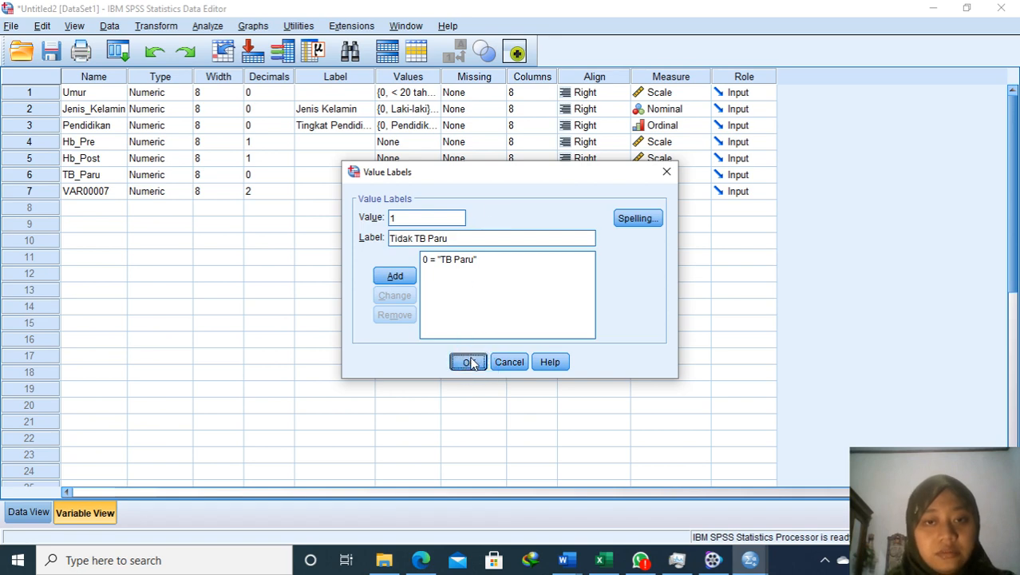
{"action": "left_click", "coordinate": [484, 301]}
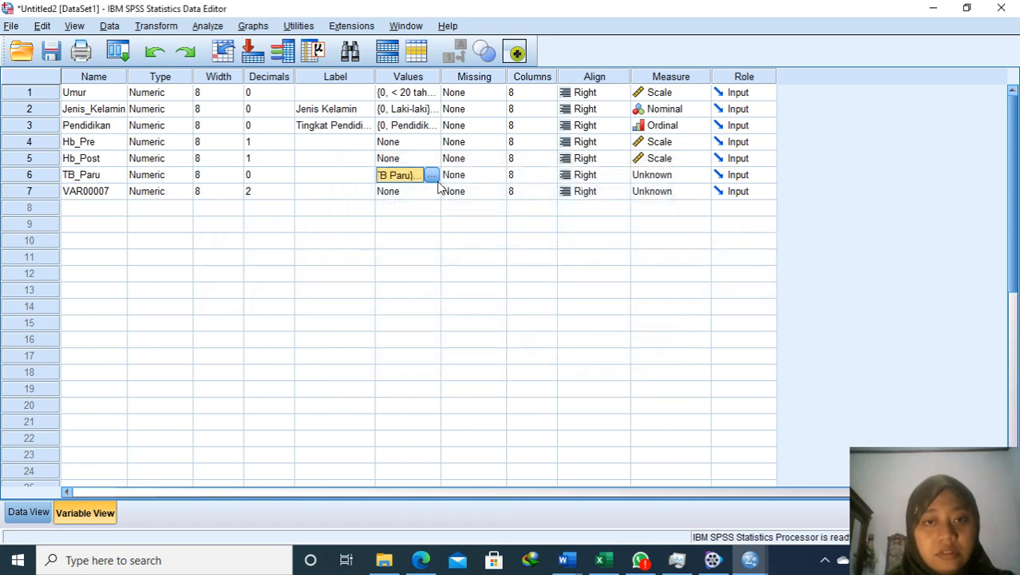
Label TB_Paru value 1 as "Tidak TB Paru" and set the variable's measure to Ordinal
{"action": "left_click", "coordinate": [430, 175]}
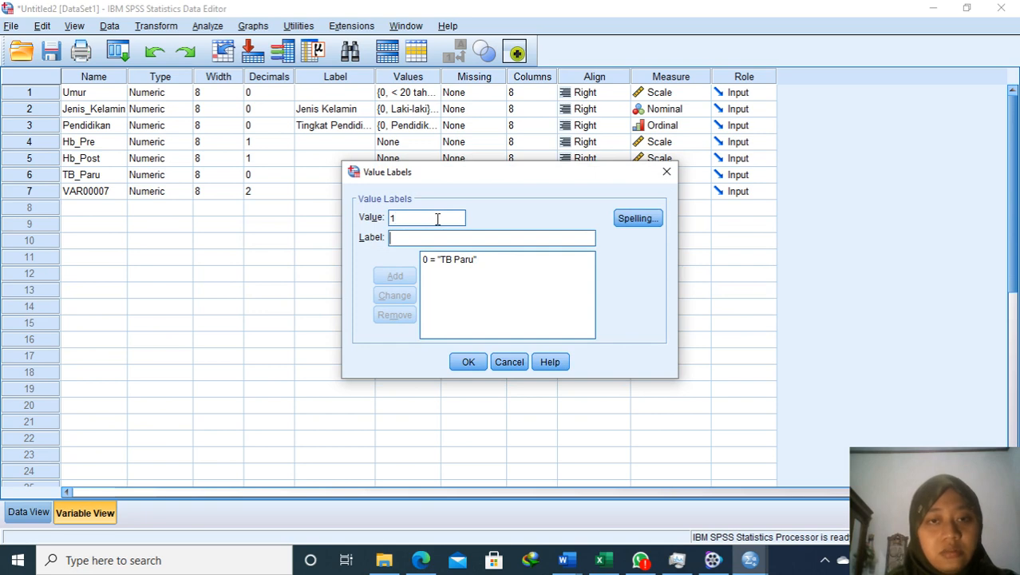
{"action": "type", "text": "Tidak T"}
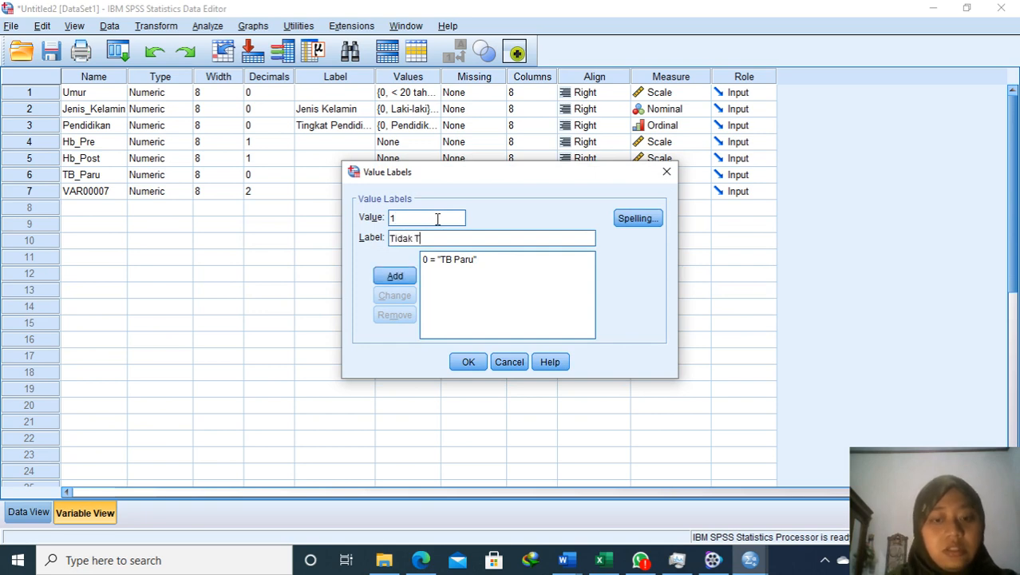
{"action": "type", "text": "B Paru"}
{"action": "key", "text": "Return"}
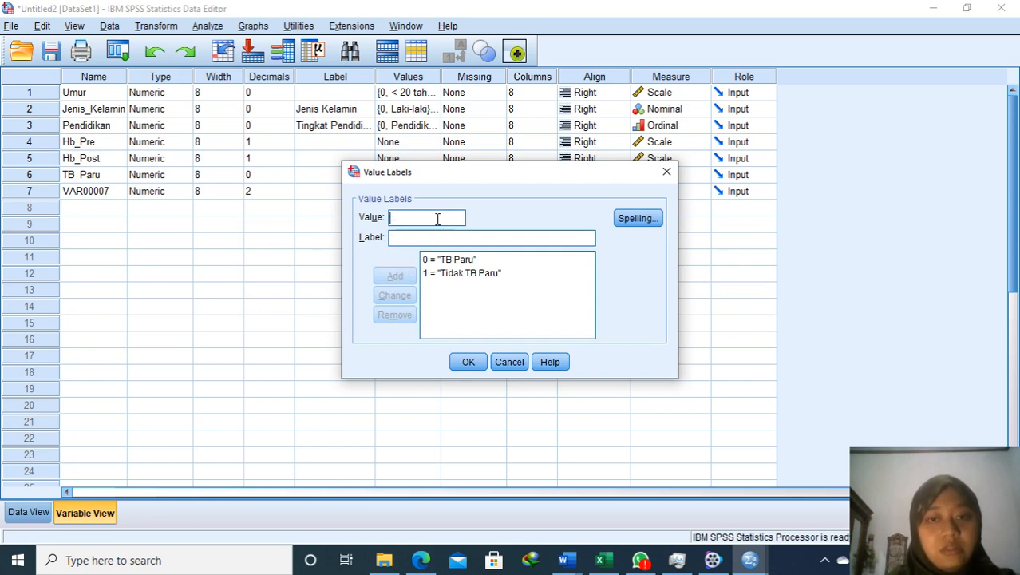
{"action": "left_click", "coordinate": [468, 361]}
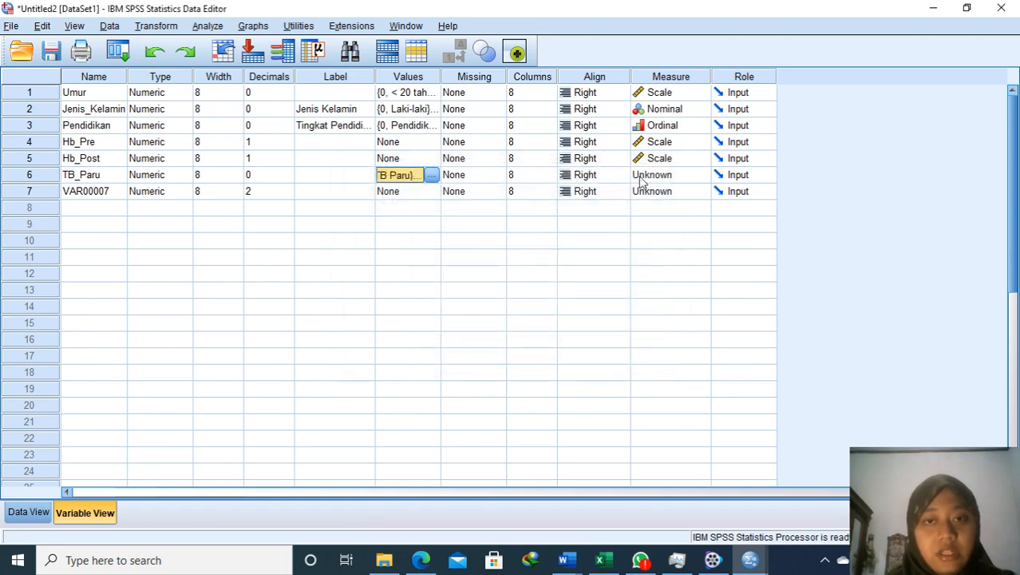
{"action": "left_click", "coordinate": [651, 175]}
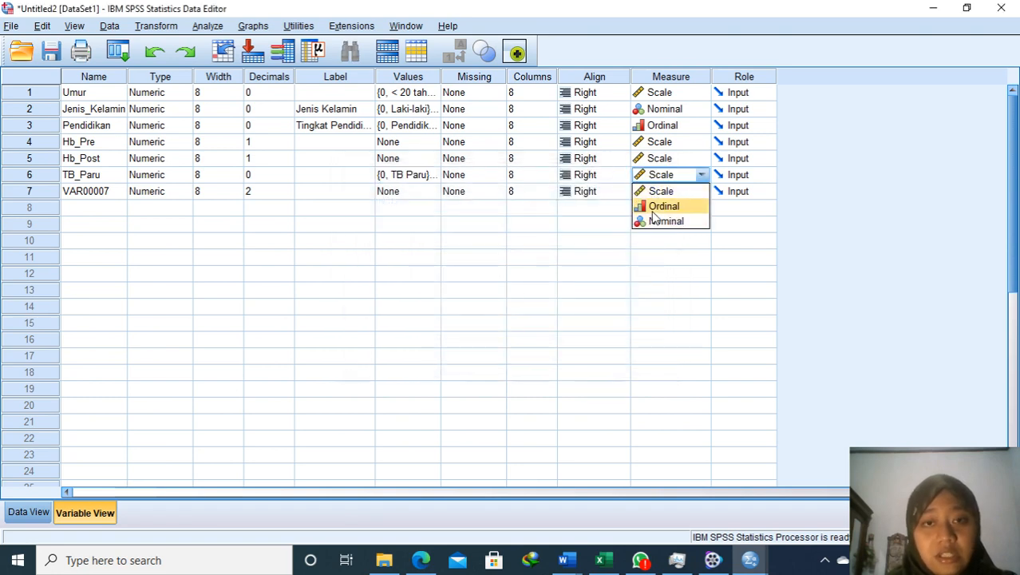
{"action": "left_click", "coordinate": [652, 209]}
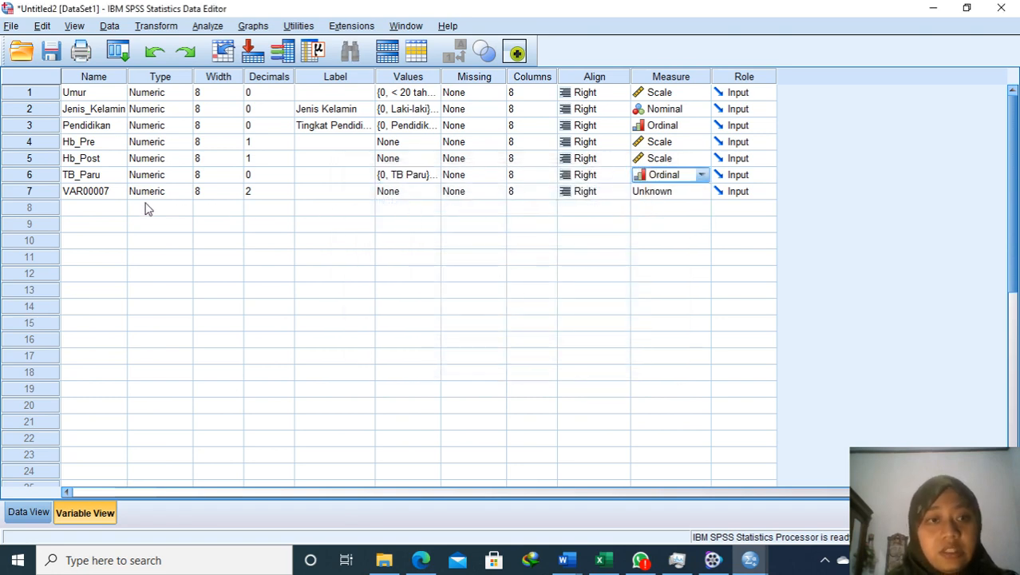
Rename the seventh variable as Kondisi_Hunian, with an underscore between the two words
{"action": "left_click", "coordinate": [115, 195]}
{"action": "left_click", "coordinate": [115, 195]}
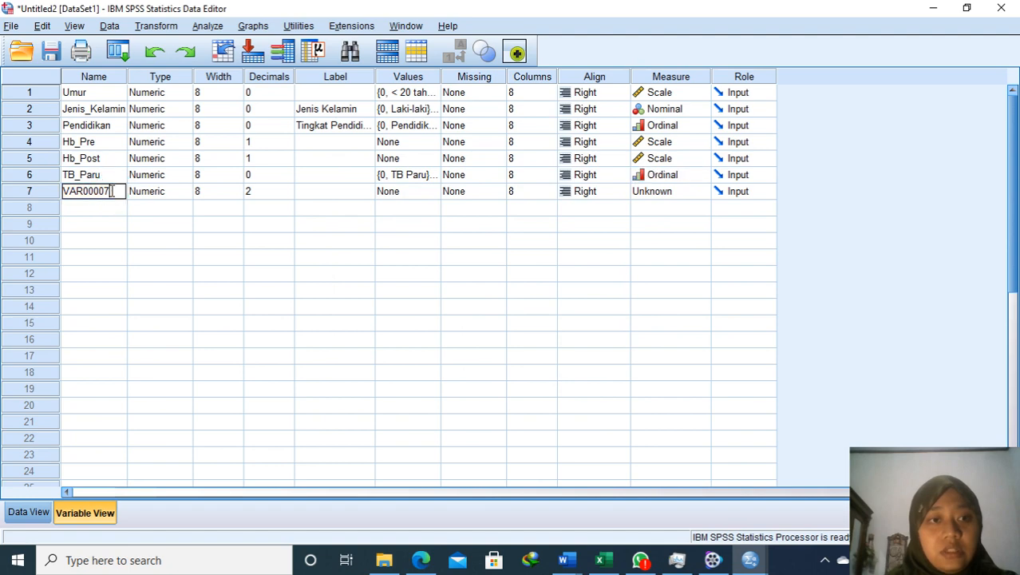
{"action": "double_click", "coordinate": [89, 198]}
{"action": "type", "text": "K"}
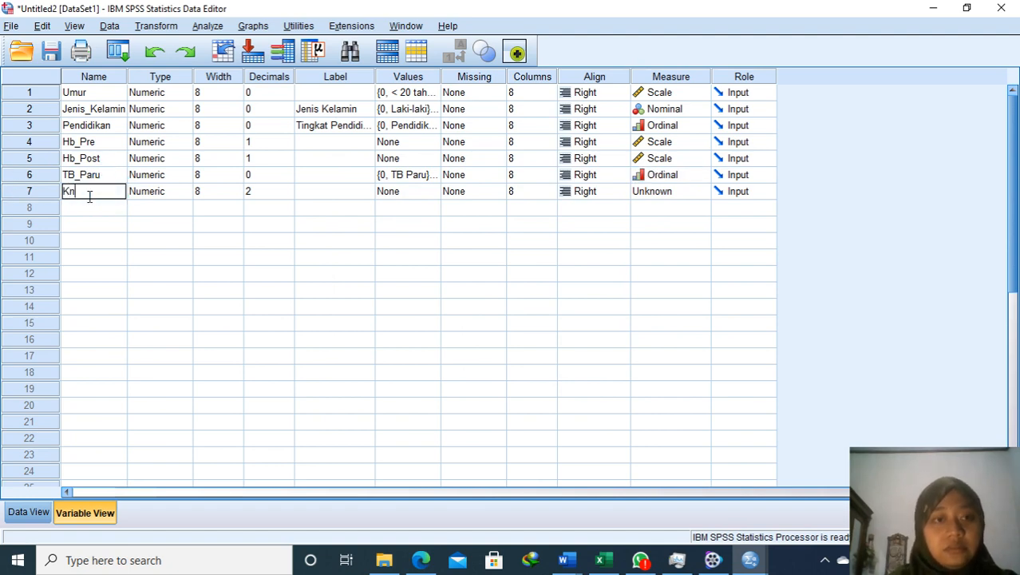
{"action": "type", "text": "ondisi"}
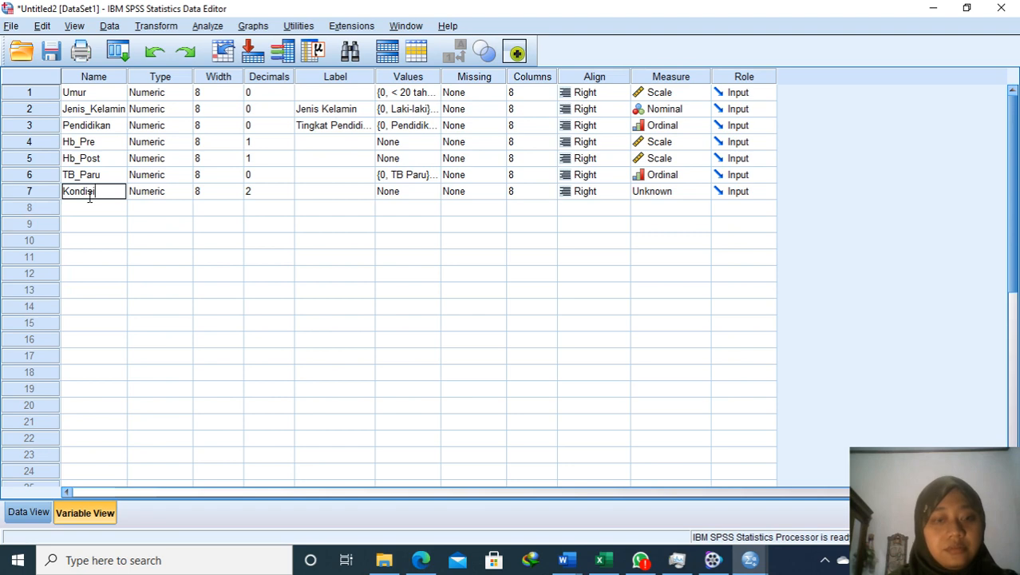
{"action": "type", "text": " Hunian"}
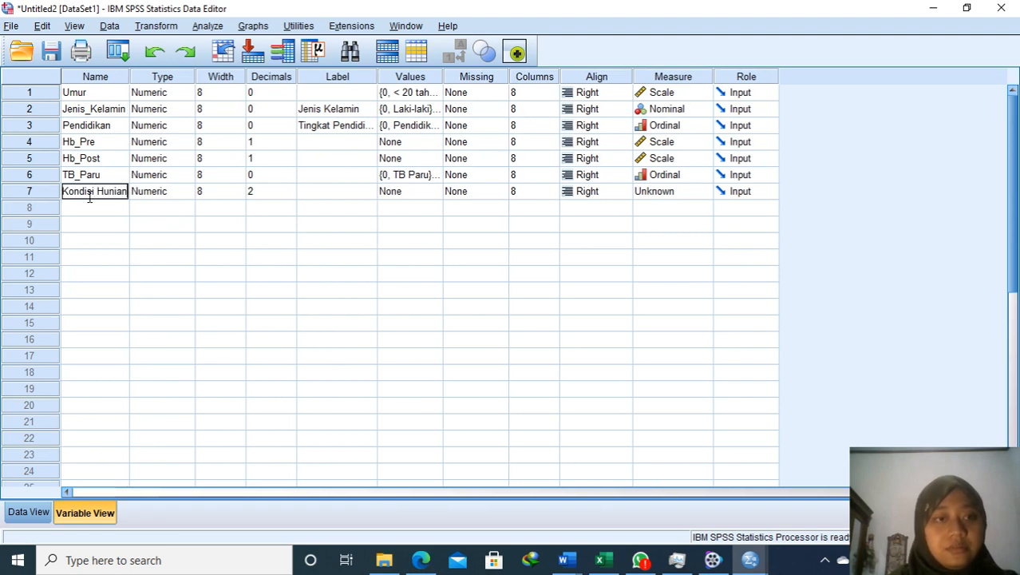
{"action": "key", "text": "Left"}
{"action": "key", "text": "Left"}
{"action": "key", "text": "Left"}
{"action": "key", "text": "Left"}
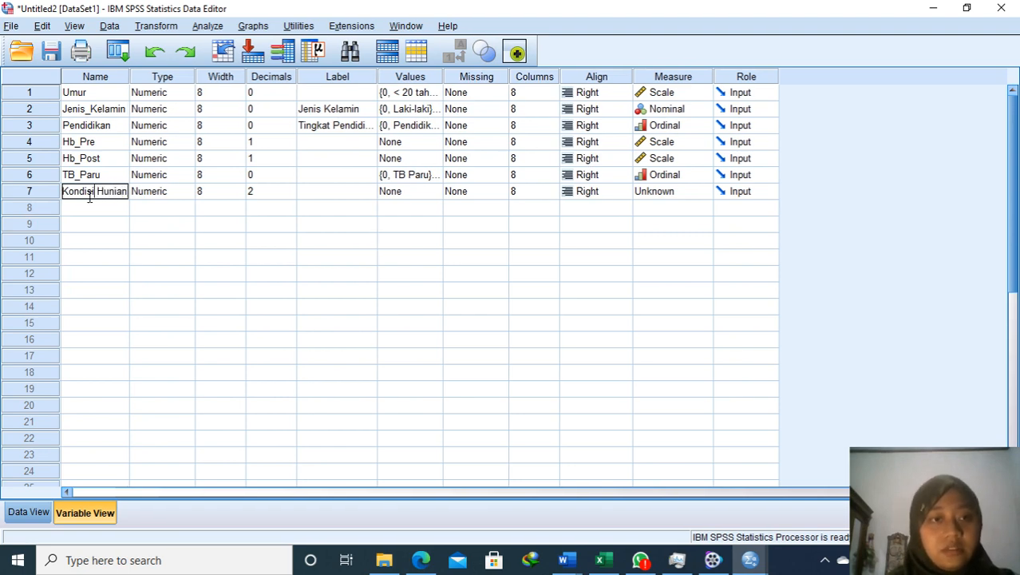
{"action": "key", "text": "BackSpace"}
{"action": "type", "text": "_"}
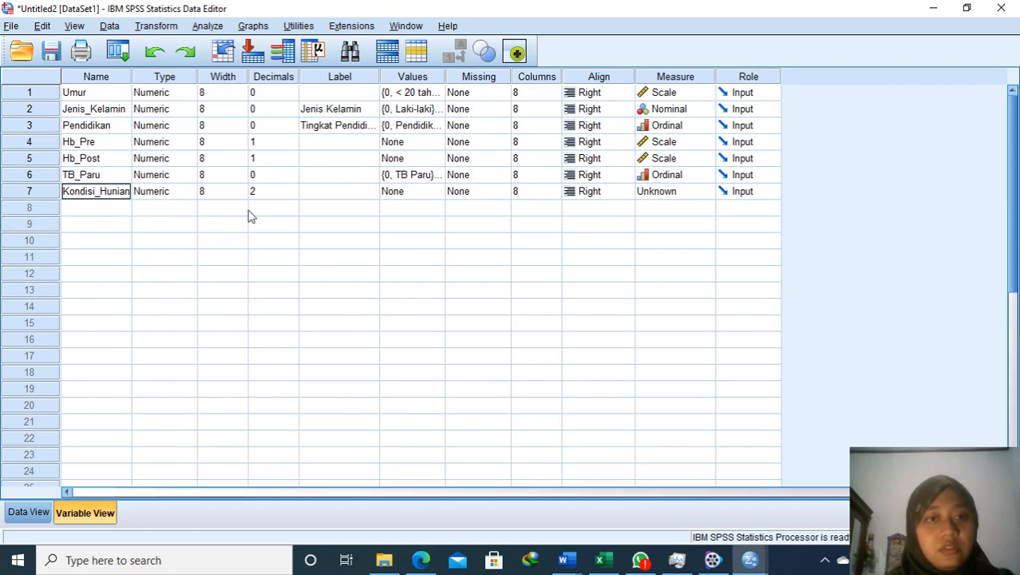
Set the number of decimals of the Kondisi_Hunian variable to 0
{"action": "left_click", "coordinate": [259, 196]}
{"action": "left_click", "coordinate": [291, 195]}
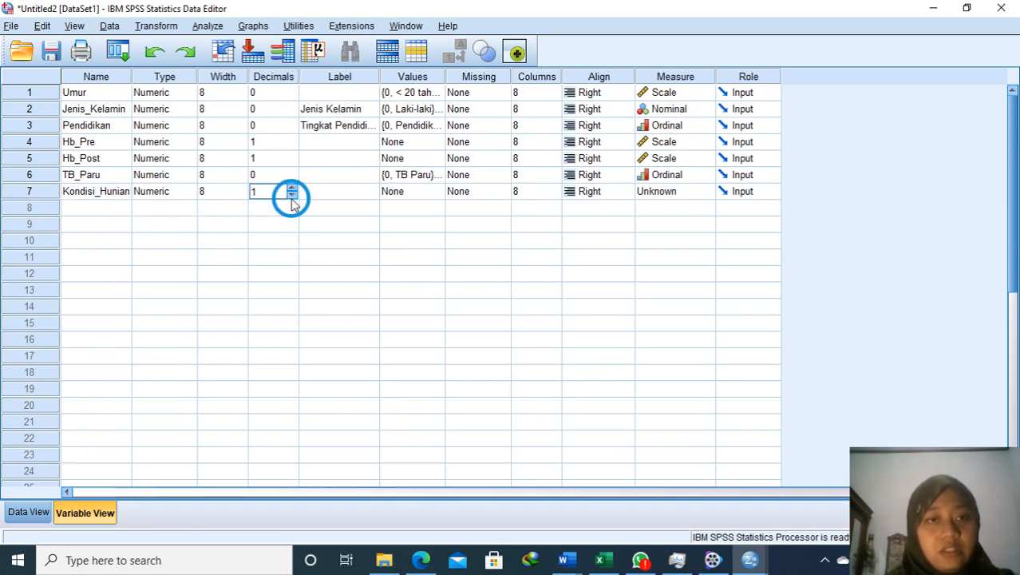
{"action": "left_click", "coordinate": [291, 195]}
Enter the variable labels "Kondisi Hunian" for Kondisi_Hunian and "TB Paru" for TB_Paru
{"action": "left_click", "coordinate": [314, 196]}
{"action": "left_click", "coordinate": [315, 194]}
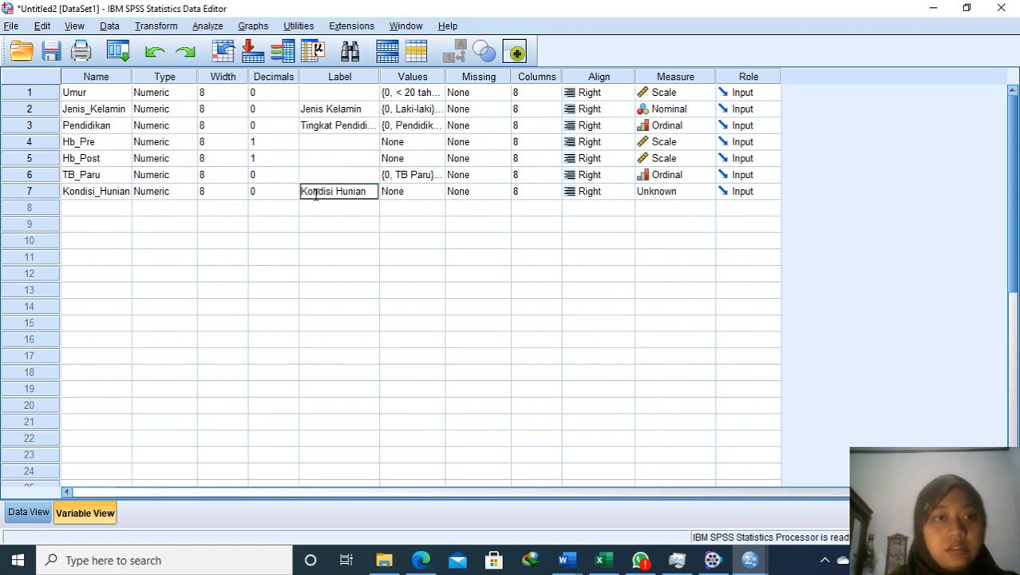
{"action": "type", "text": "Kondisi Hunian"}
{"action": "left_click", "coordinate": [325, 176]}
{"action": "left_click", "coordinate": [326, 176]}
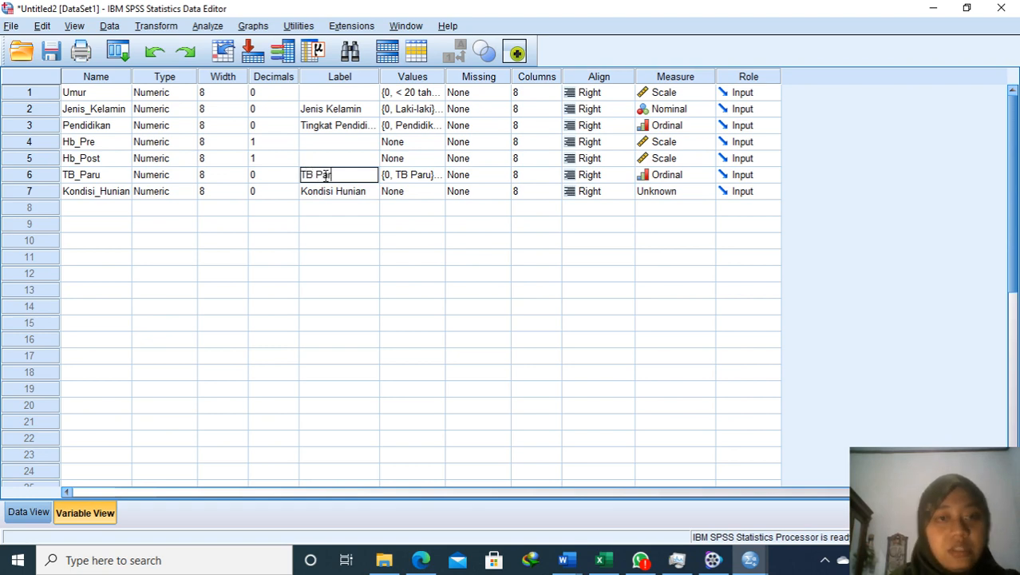
Define the Kondisi_Hunian value labels as 0 = "Buruk" and 1 = "Baik"
{"action": "left_click", "coordinate": [405, 193]}
{"action": "left_click", "coordinate": [437, 192]}
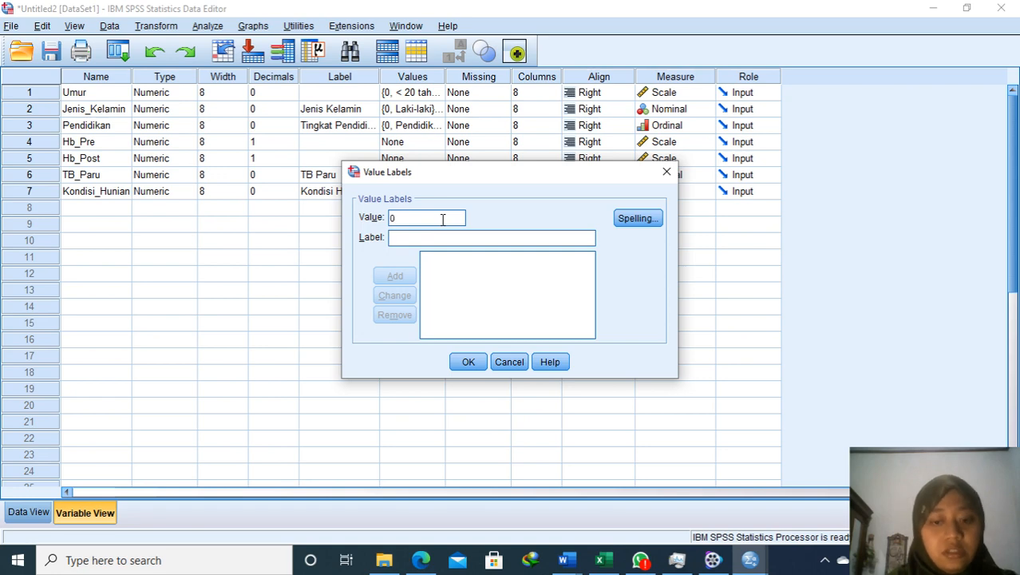
{"action": "type", "text": "Buruk"}
{"action": "key", "text": "Return"}
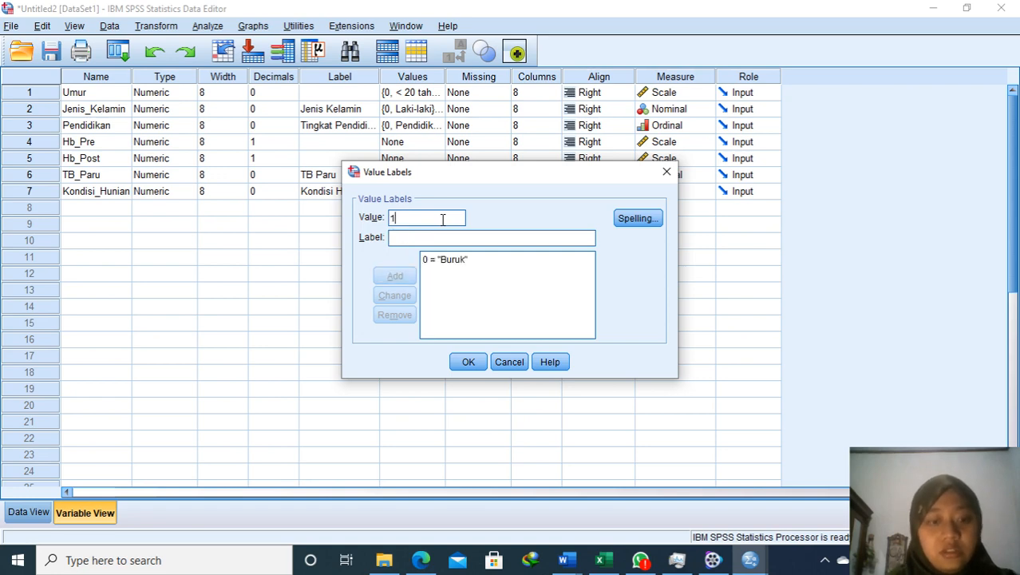
{"action": "key", "text": "Tab"}
{"action": "type", "text": "Baik"}
{"action": "key", "text": "Return"}
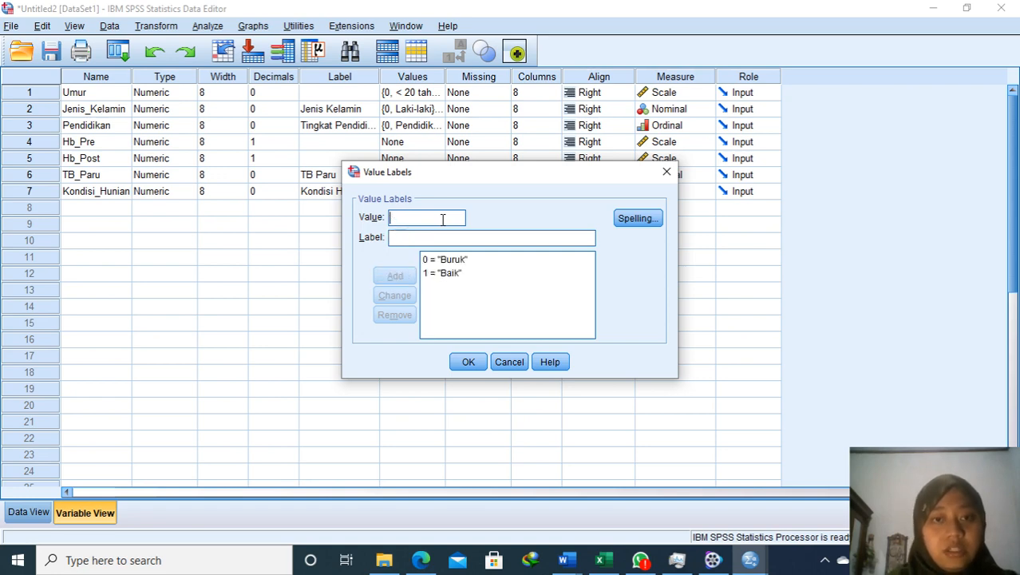
{"action": "left_click", "coordinate": [471, 361]}
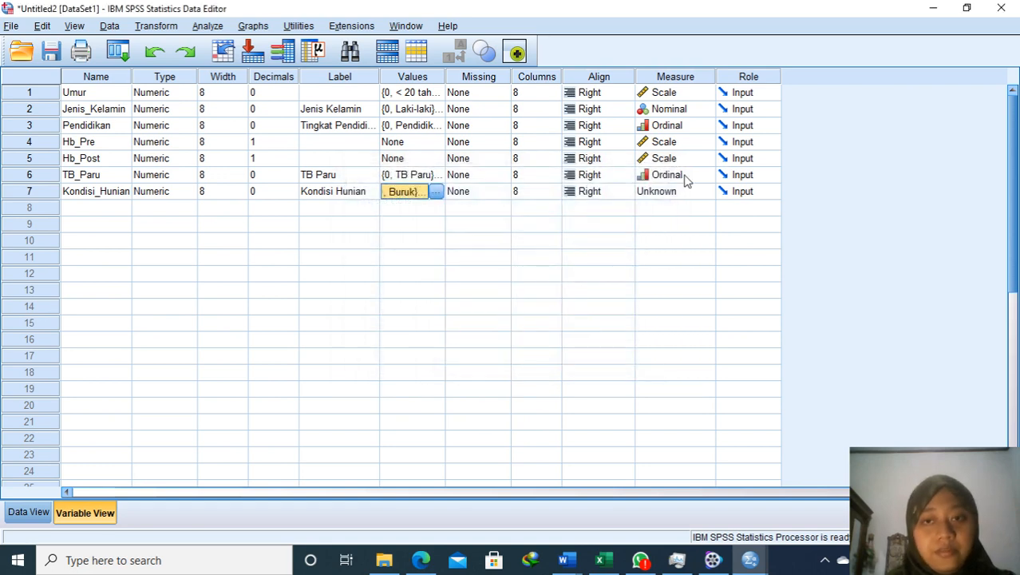
Set the measure of Kondisi_Hunian to Ordinal and choose Ordinal for TB_Paru as well
{"action": "left_click", "coordinate": [661, 198]}
{"action": "left_click", "coordinate": [678, 195]}
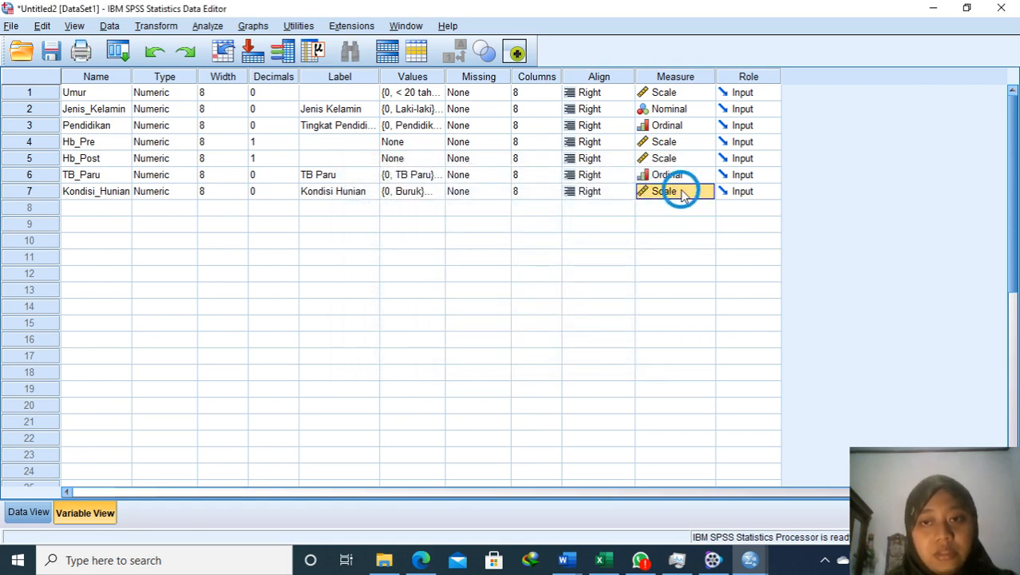
{"action": "left_click", "coordinate": [706, 193]}
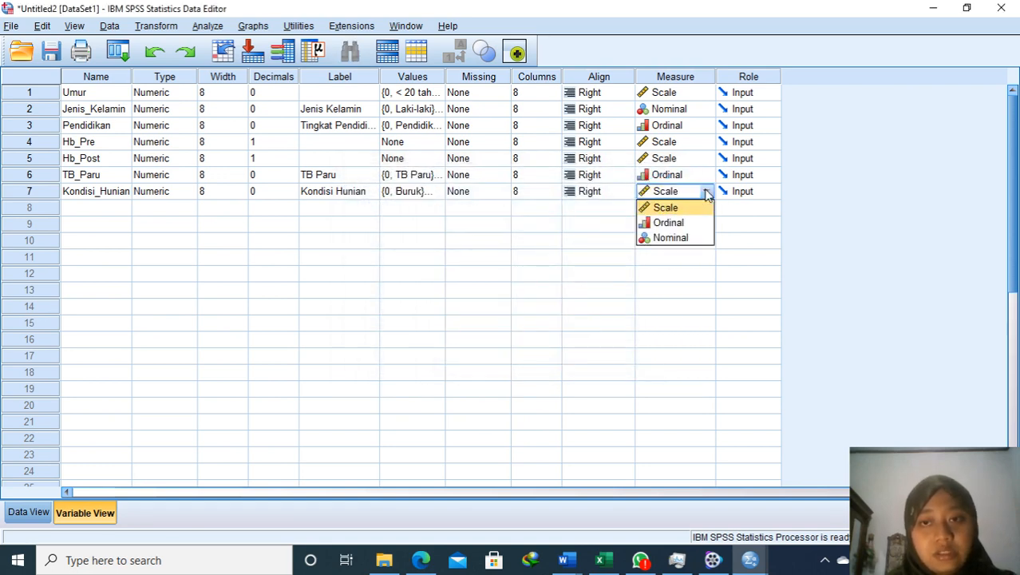
{"action": "left_click", "coordinate": [681, 227]}
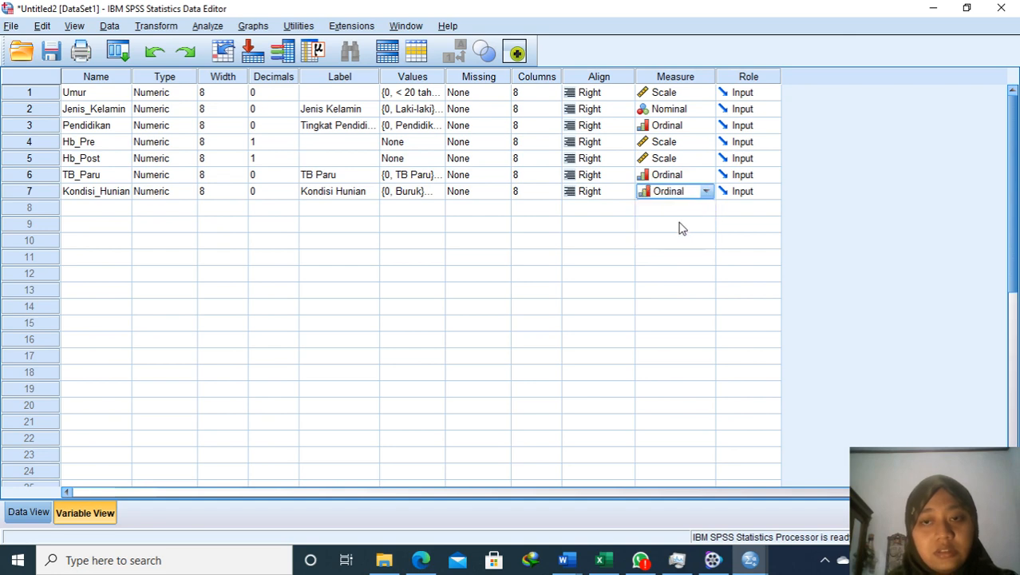
{"action": "left_click", "coordinate": [697, 177]}
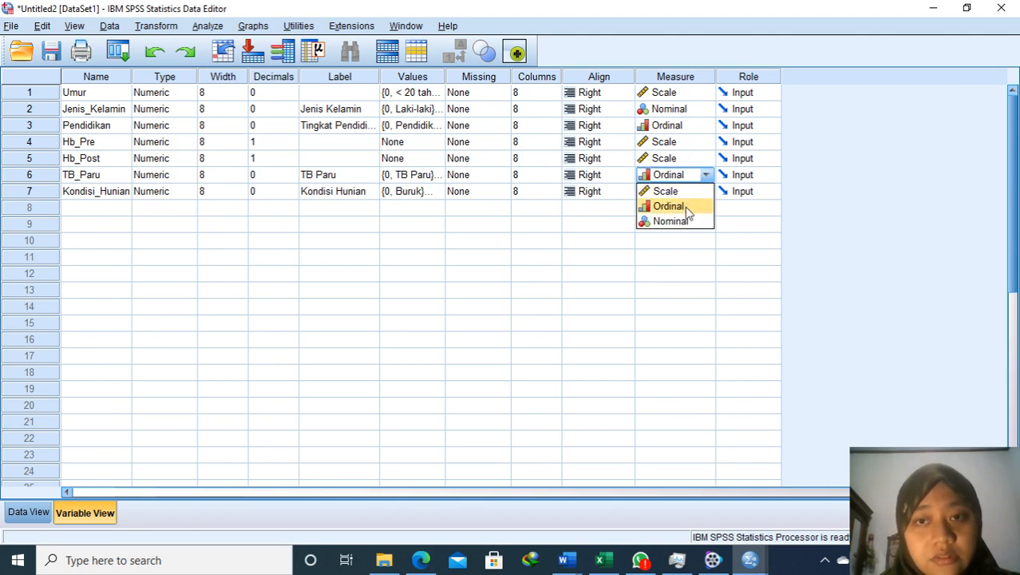
{"action": "left_click", "coordinate": [686, 207]}
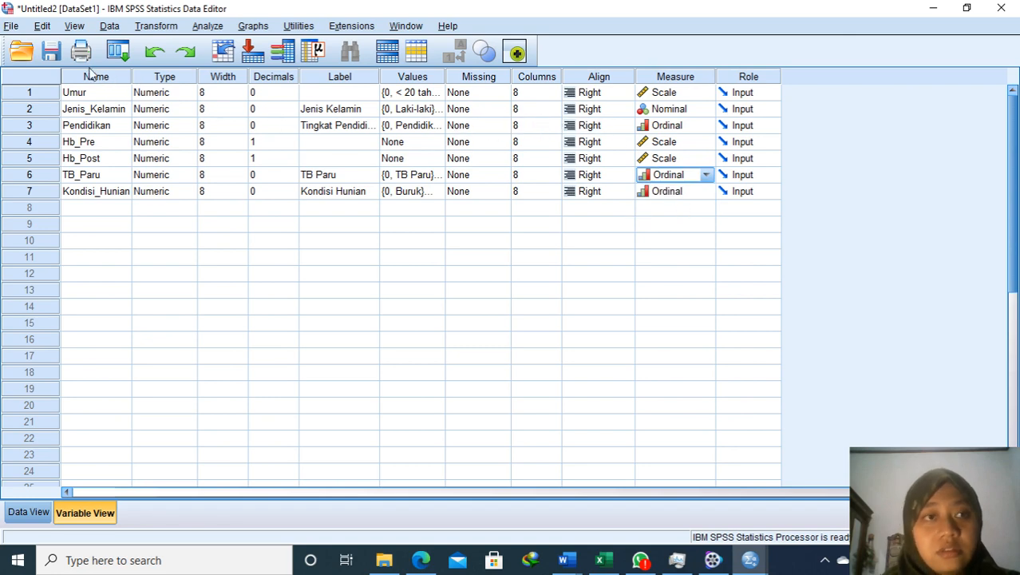
Start a Recode into Different Variables for Umur with Umurgrup as the output variable name
{"action": "left_click", "coordinate": [414, 94]}
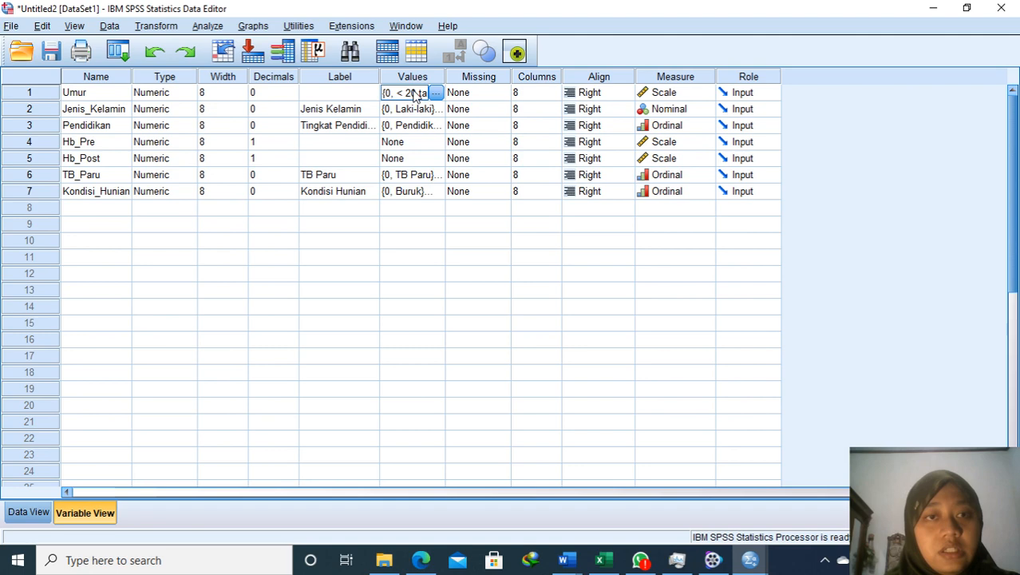
{"action": "left_click", "coordinate": [212, 28]}
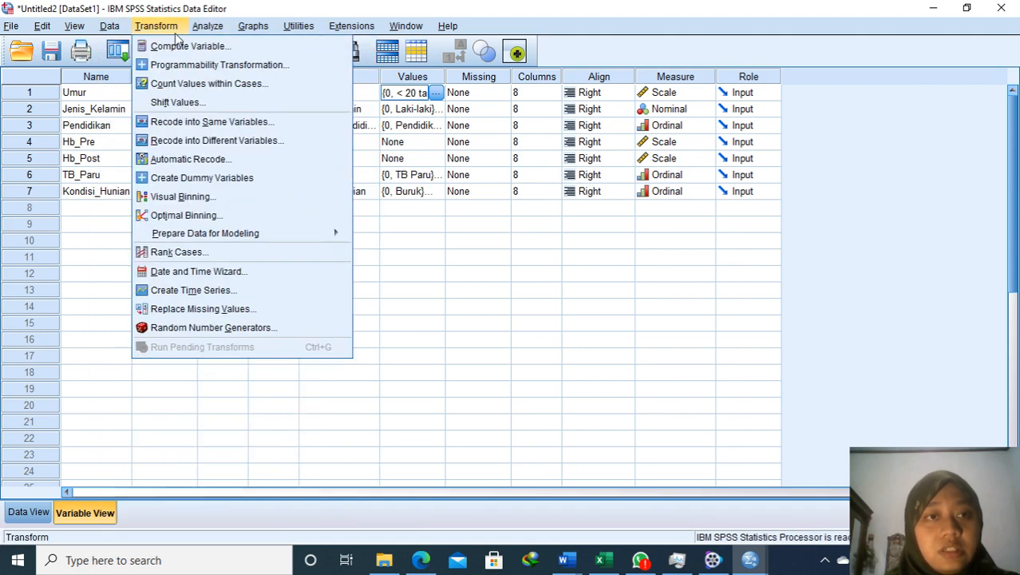
{"action": "left_click", "coordinate": [169, 144]}
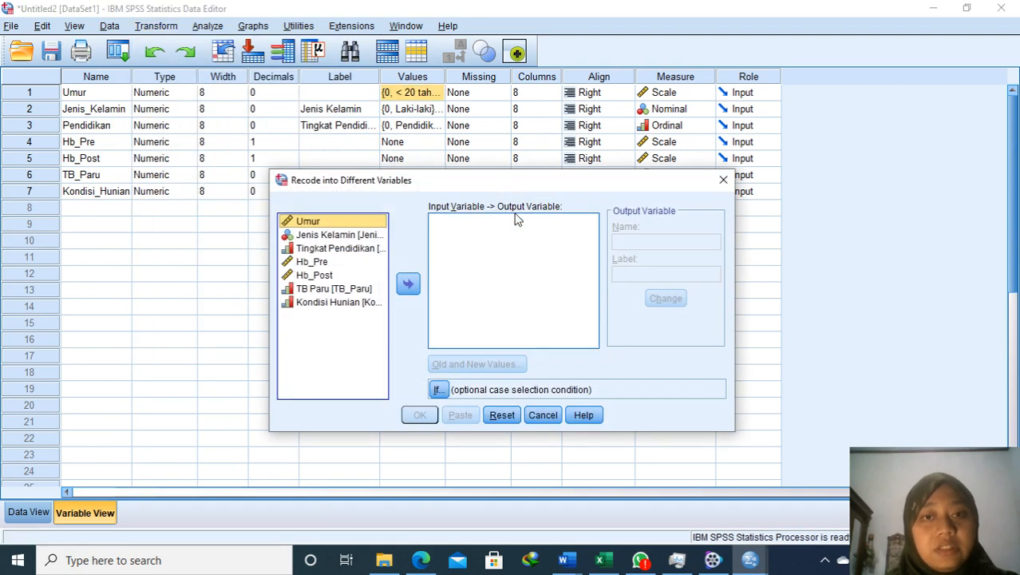
{"action": "left_click", "coordinate": [409, 284]}
{"action": "left_click", "coordinate": [649, 243]}
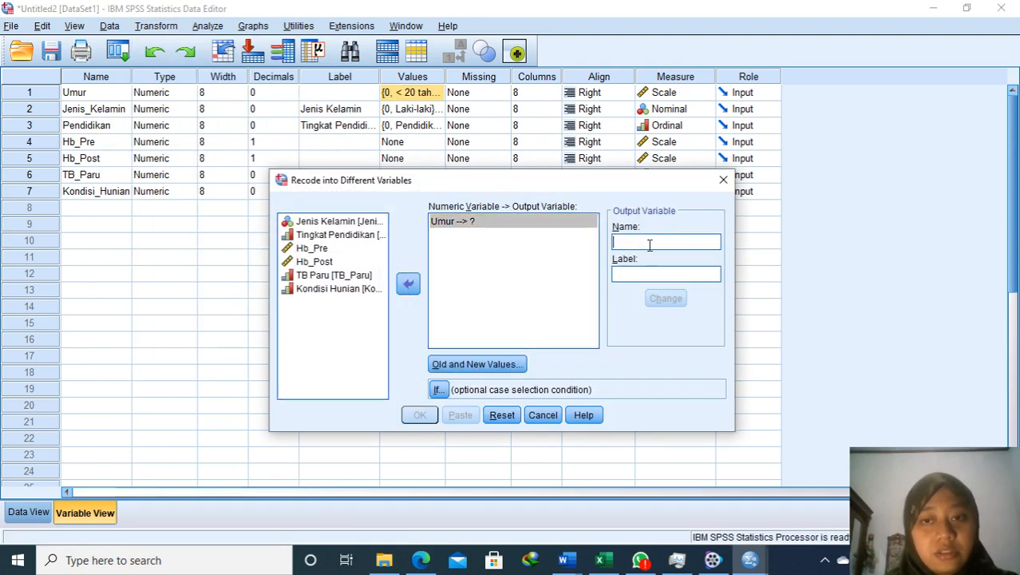
{"action": "type", "text": "Umurgrup"}
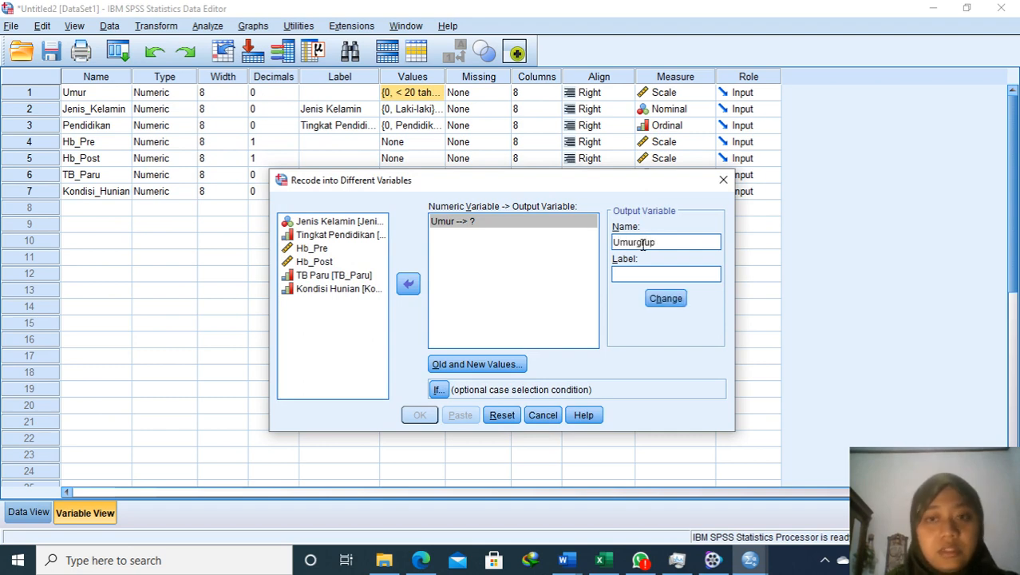
{"action": "left_click", "coordinate": [665, 297]}
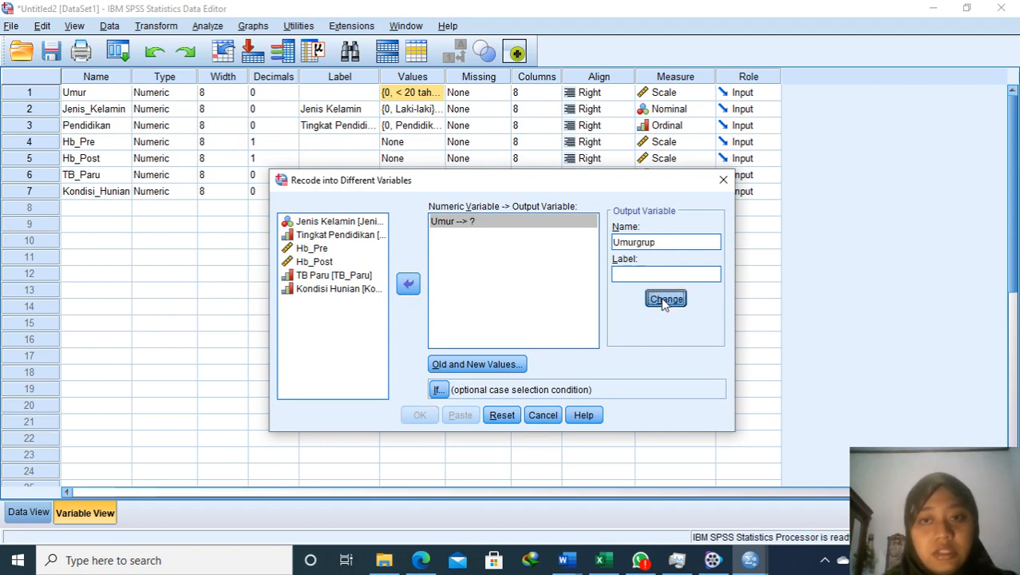
Add a recode rule that turns Umur values from the lowest through 19 into 0
{"action": "left_click", "coordinate": [489, 367]}
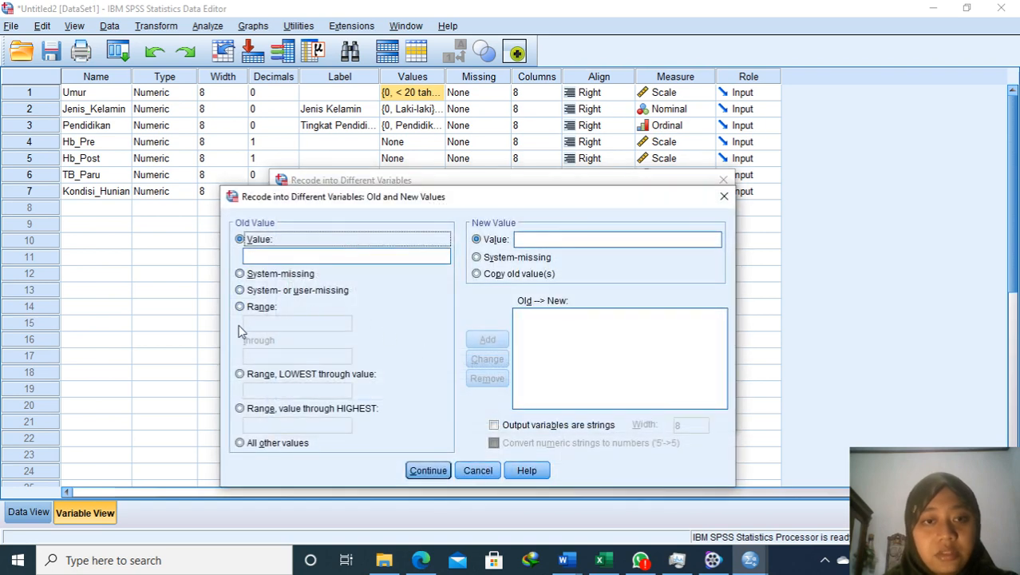
{"action": "left_click", "coordinate": [262, 374]}
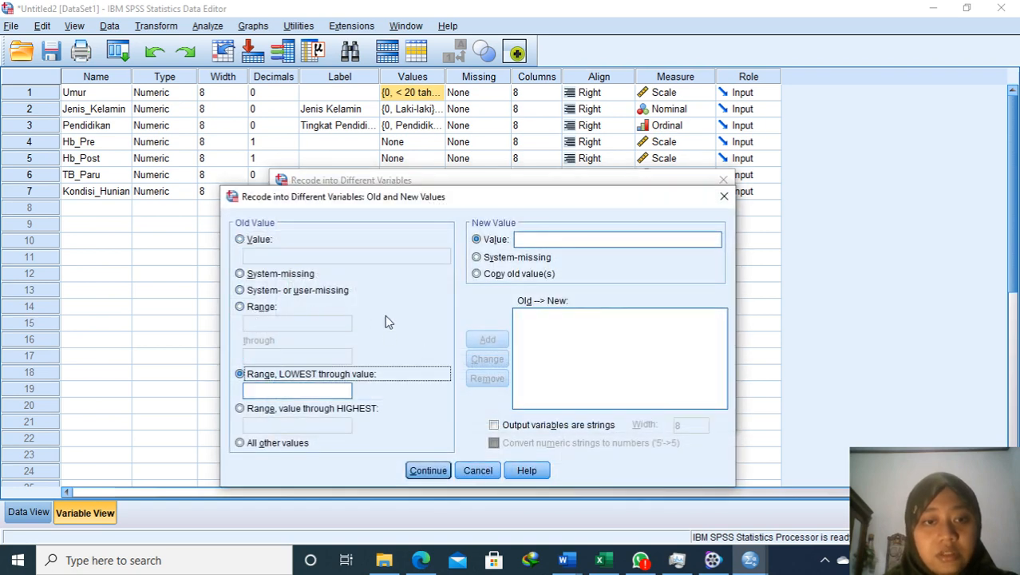
{"action": "left_click", "coordinate": [536, 240]}
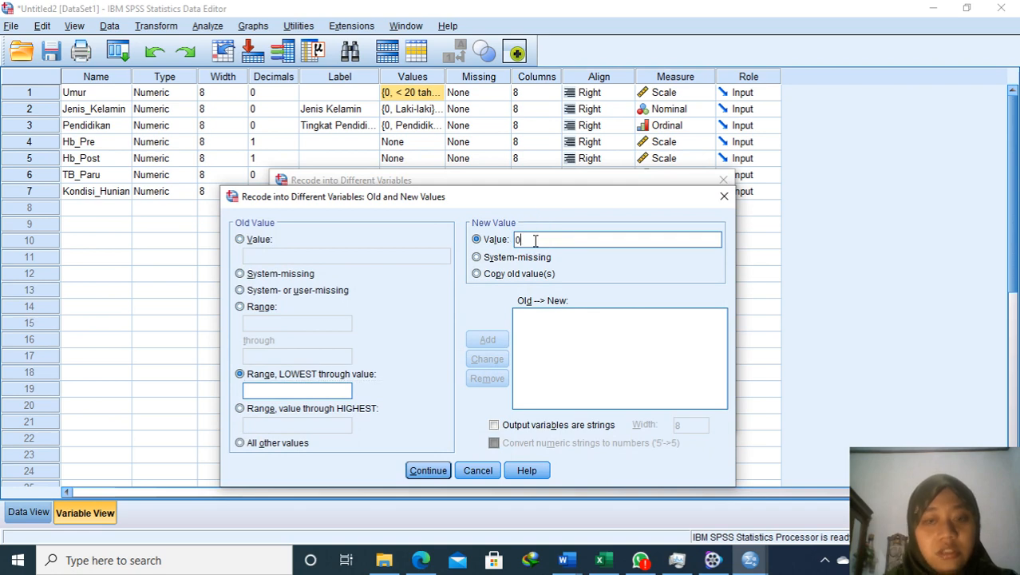
{"action": "left_click", "coordinate": [264, 389]}
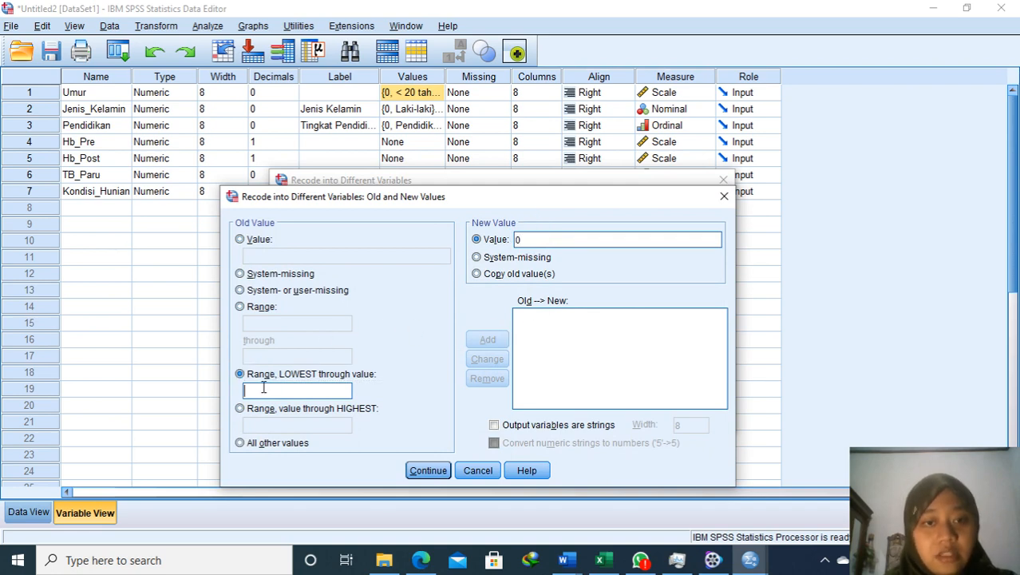
{"action": "type", "text": "19"}
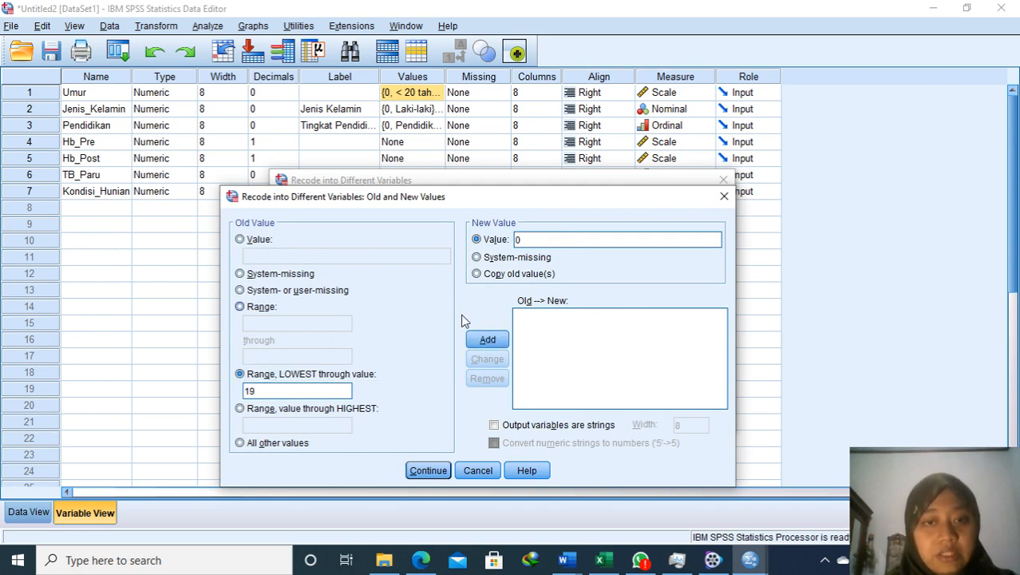
{"action": "left_click", "coordinate": [487, 339]}
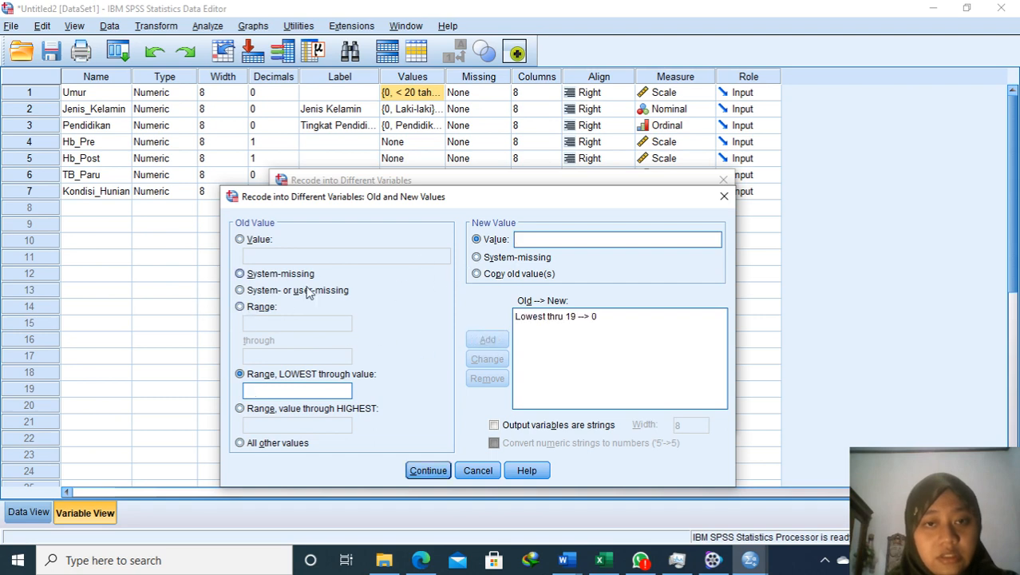
Add a recode rule that turns Umur values from 20 through 30 into 1
{"action": "left_click", "coordinate": [257, 310]}
{"action": "left_click", "coordinate": [529, 237]}
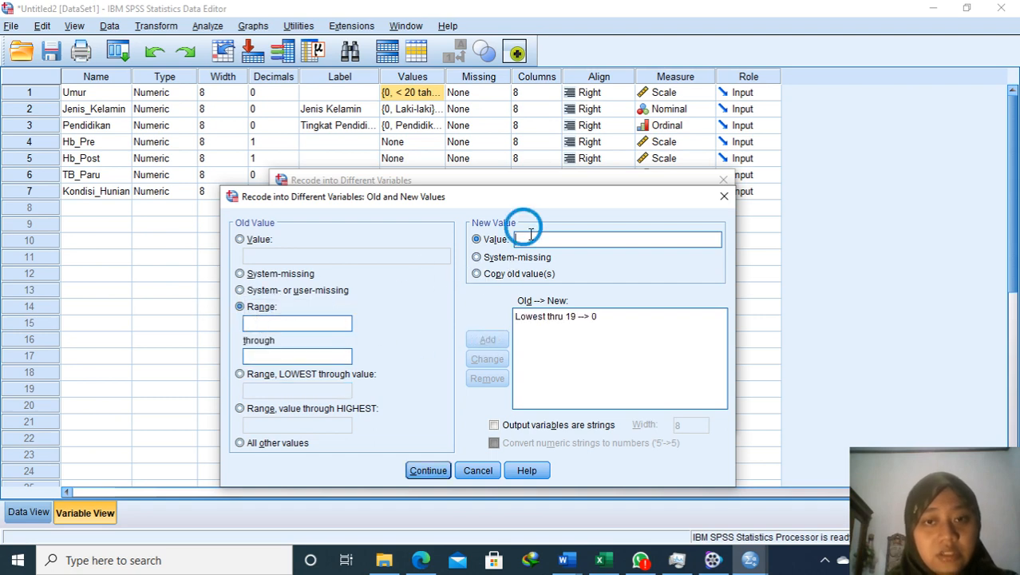
{"action": "left_click", "coordinate": [300, 322]}
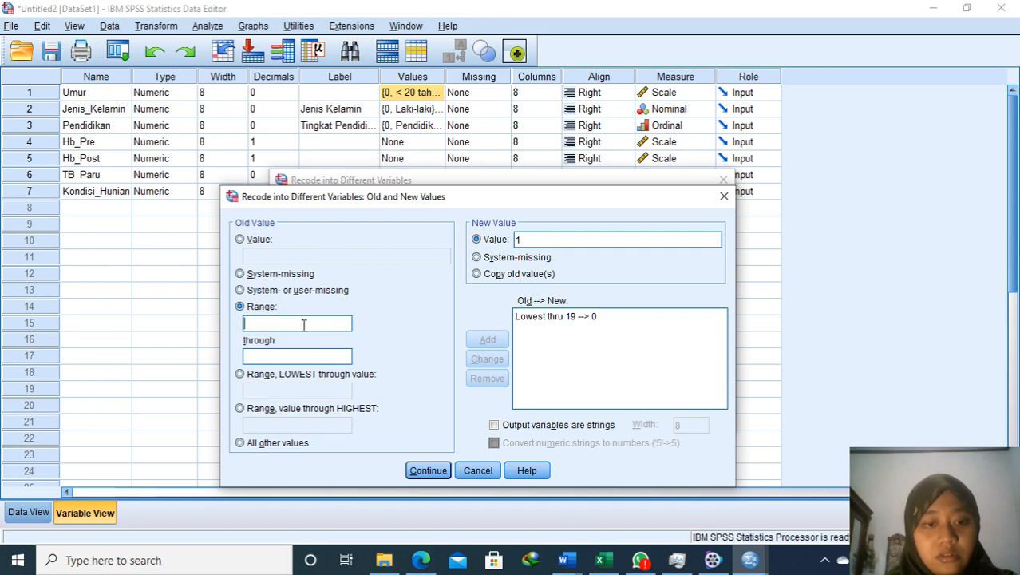
{"action": "key", "text": "Tab"}
{"action": "type", "text": "30"}
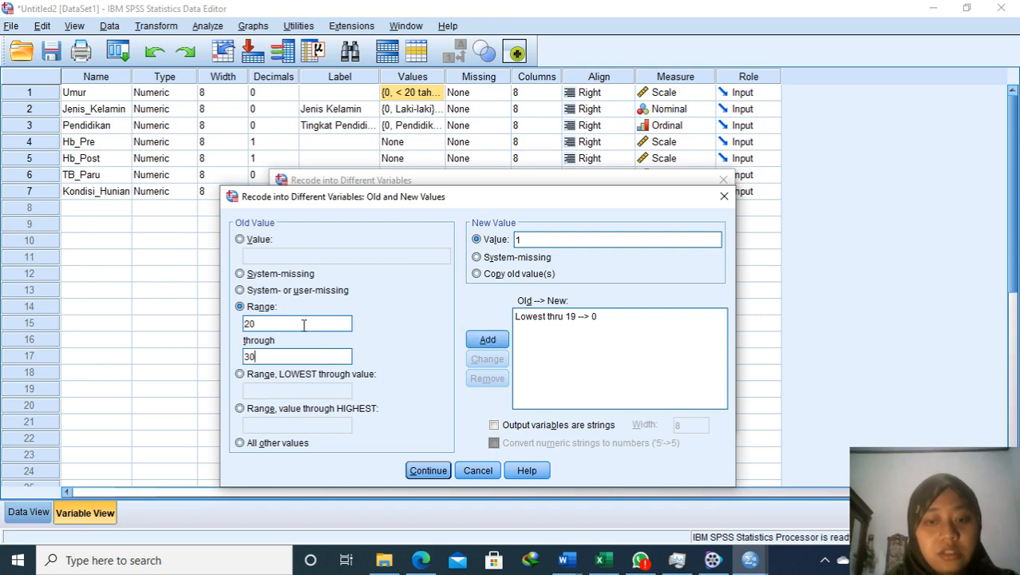
{"action": "left_click", "coordinate": [488, 339]}
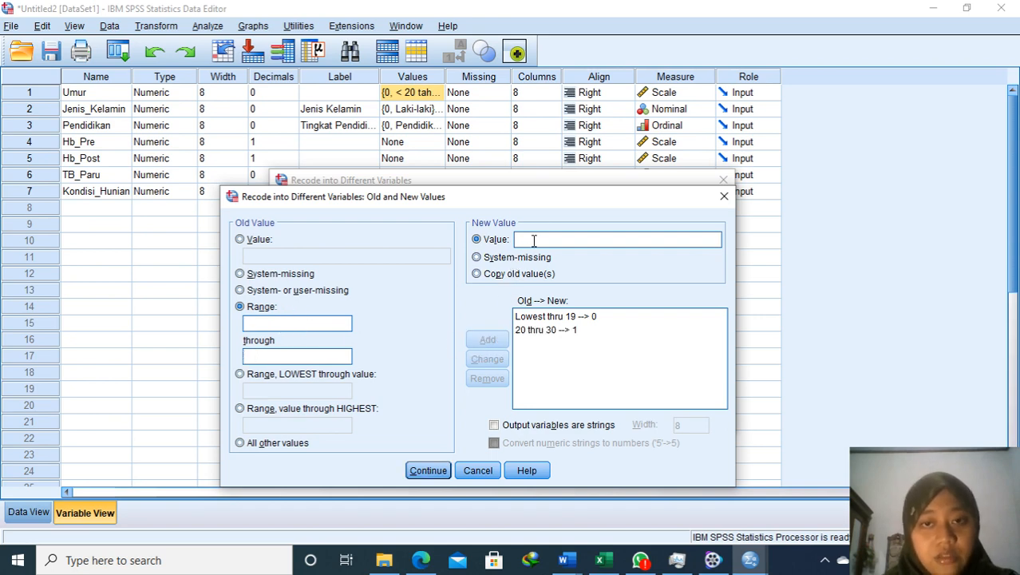
Add a recode rule that turns Umur values from 30 through the highest into 2, and run the recode
{"action": "left_click", "coordinate": [239, 408]}
{"action": "left_click", "coordinate": [277, 425]}
{"action": "type", "text": "30"}
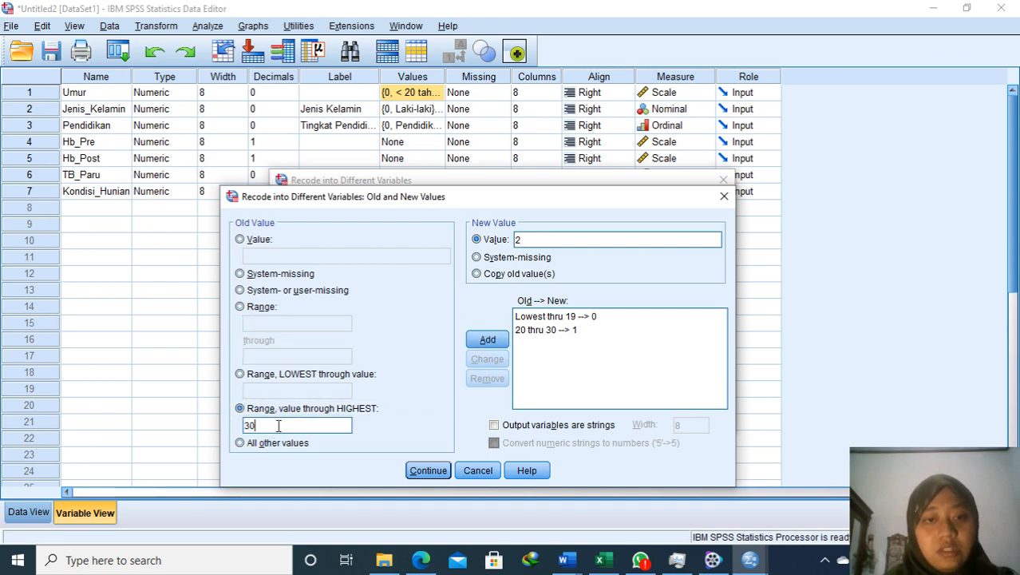
{"action": "left_click", "coordinate": [485, 340]}
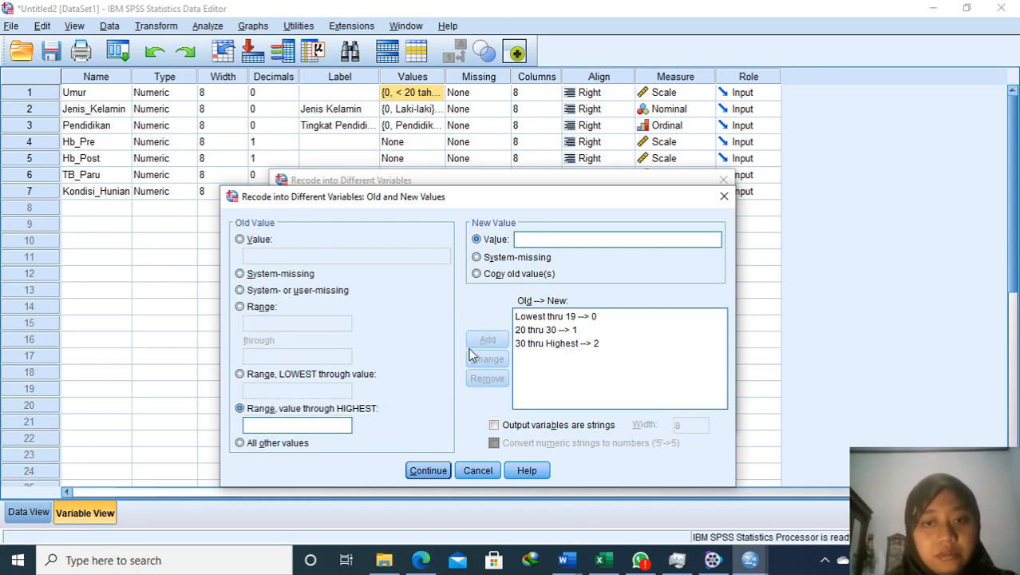
{"action": "left_click", "coordinate": [444, 470]}
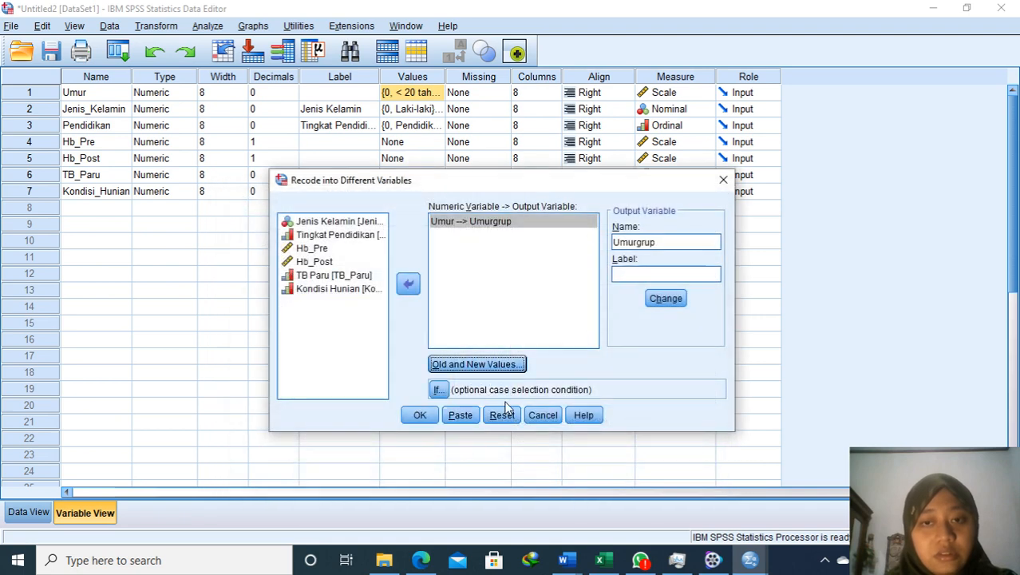
{"action": "left_click", "coordinate": [420, 414]}
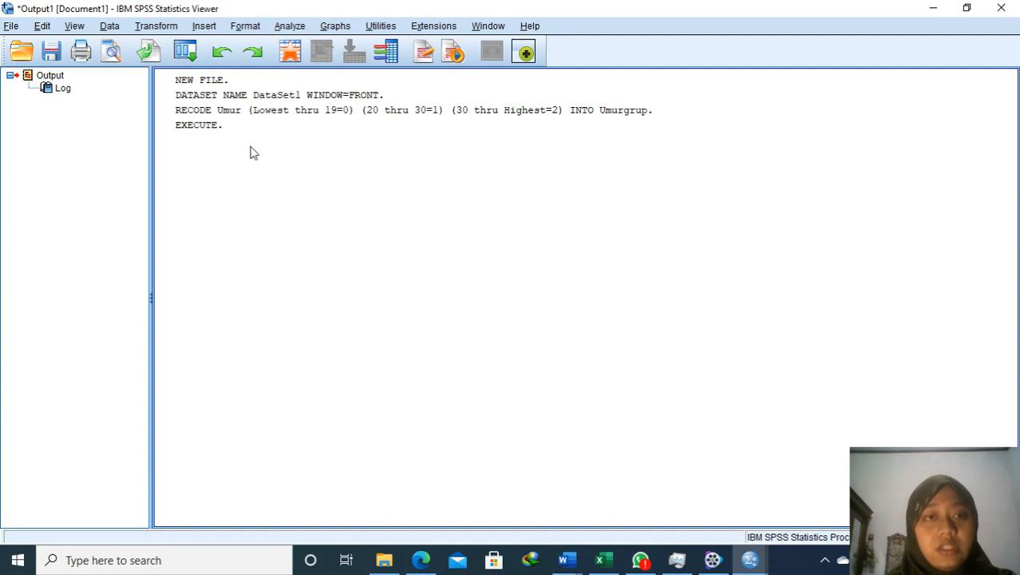
Return to the data editor's variable list and set the measure of Umurgrup to Scale
{"action": "mouse_move", "coordinate": [762, 563]}
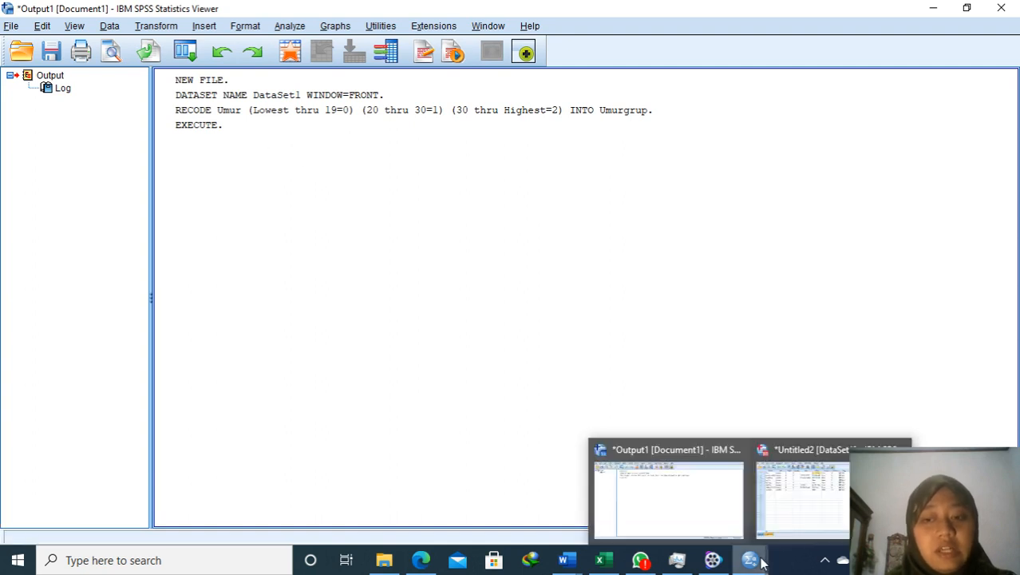
{"action": "left_click", "coordinate": [812, 483]}
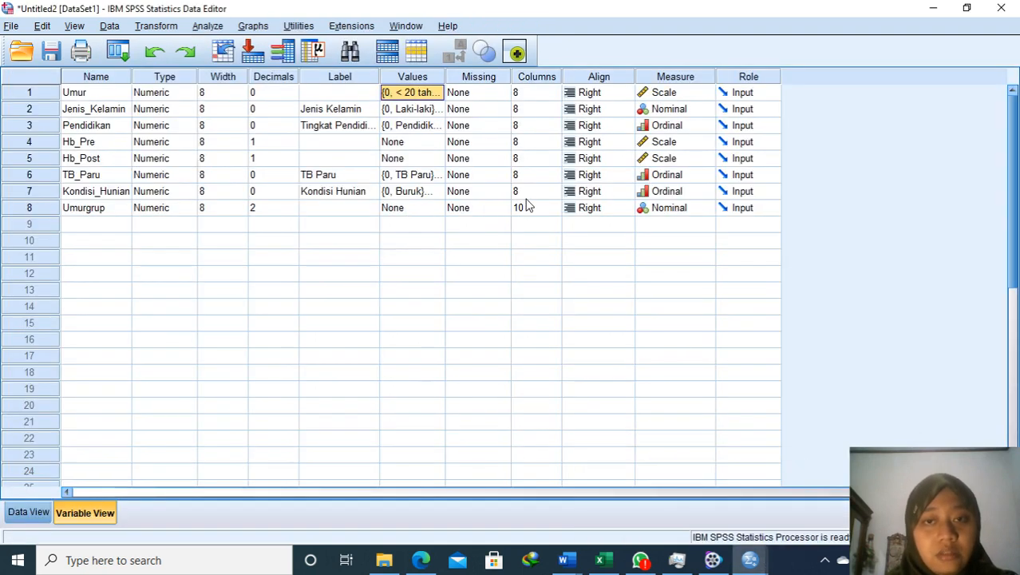
{"action": "left_click", "coordinate": [675, 209]}
{"action": "left_click", "coordinate": [667, 223]}
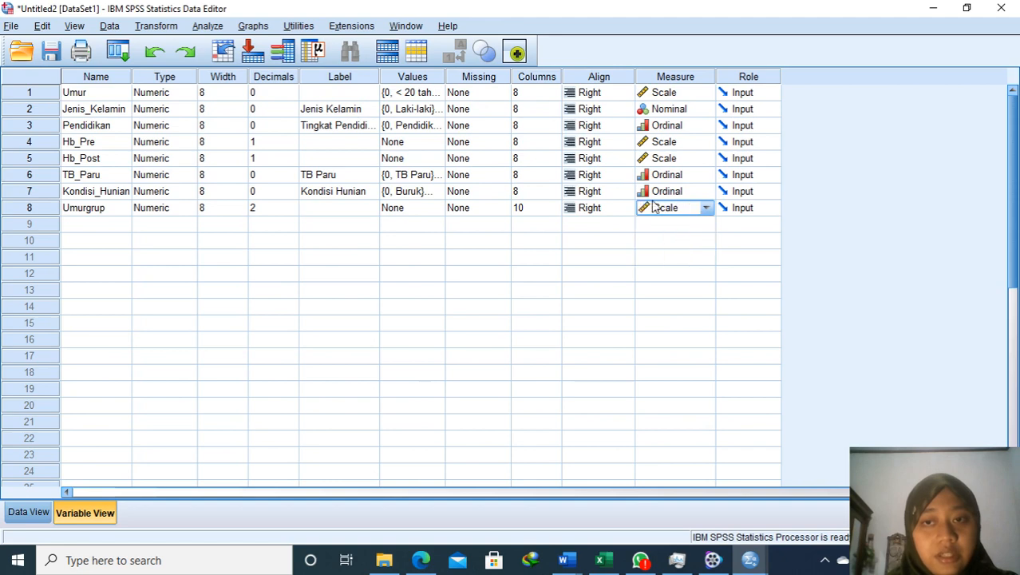
Set the width of the Umurgrup variable to 10 and its number of decimals to 0
{"action": "left_click", "coordinate": [243, 210]}
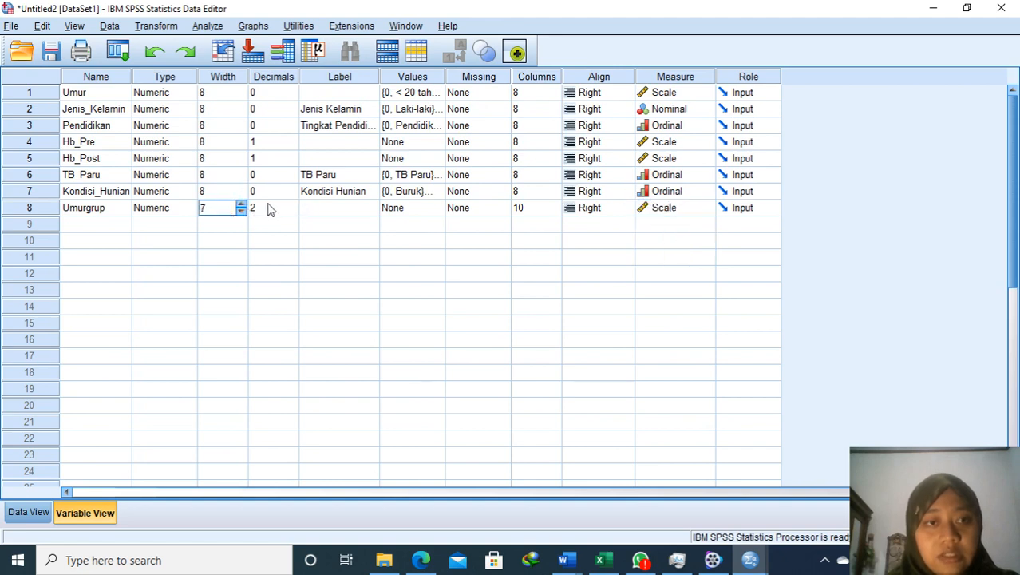
{"action": "left_click", "coordinate": [270, 209]}
{"action": "left_click", "coordinate": [232, 207]}
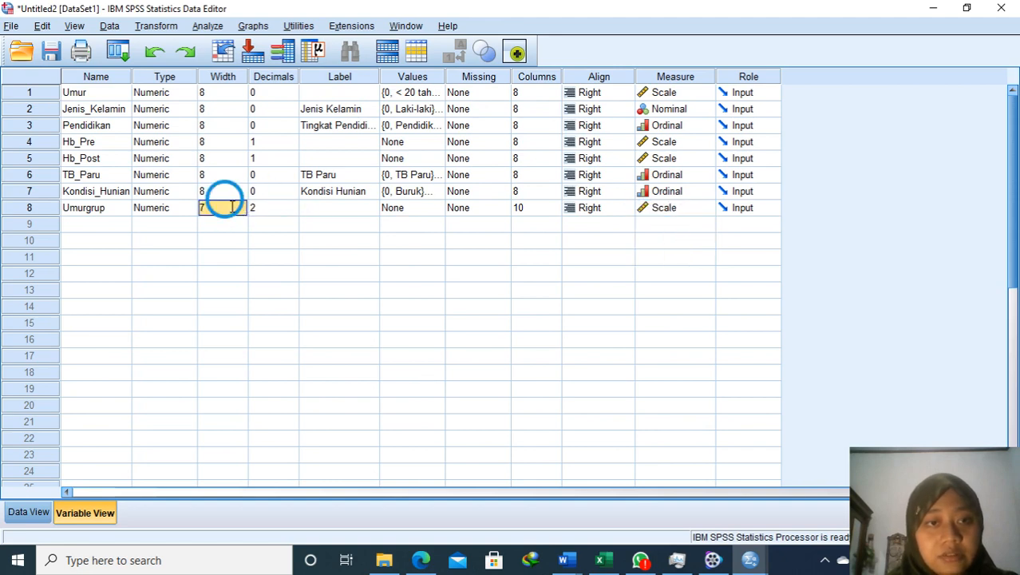
{"action": "left_click", "coordinate": [241, 205]}
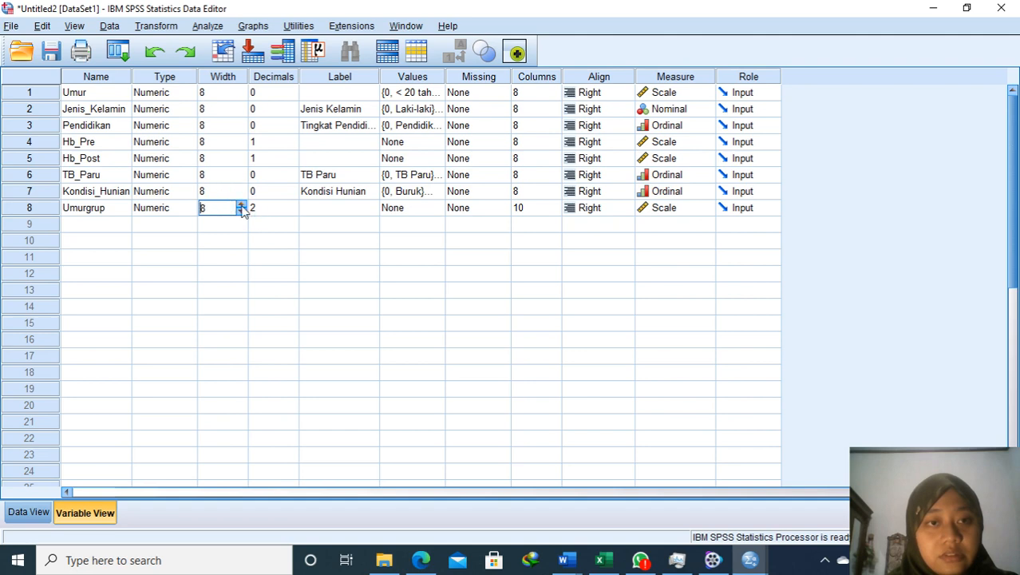
{"action": "left_click", "coordinate": [241, 205]}
{"action": "left_click", "coordinate": [241, 205]}
{"action": "left_click", "coordinate": [268, 209]}
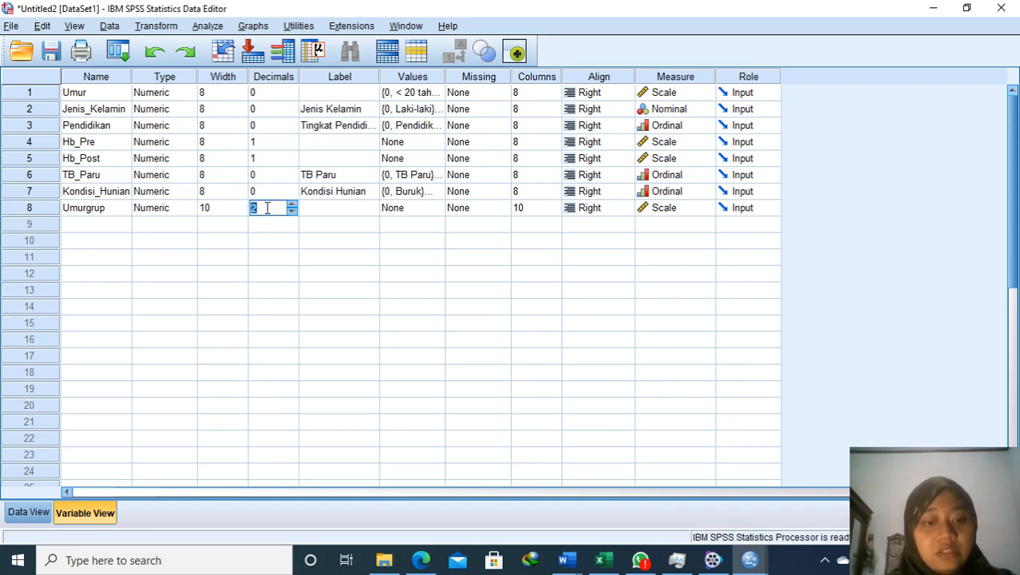
{"action": "type", "text": "0"}
{"action": "left_click", "coordinate": [342, 206]}
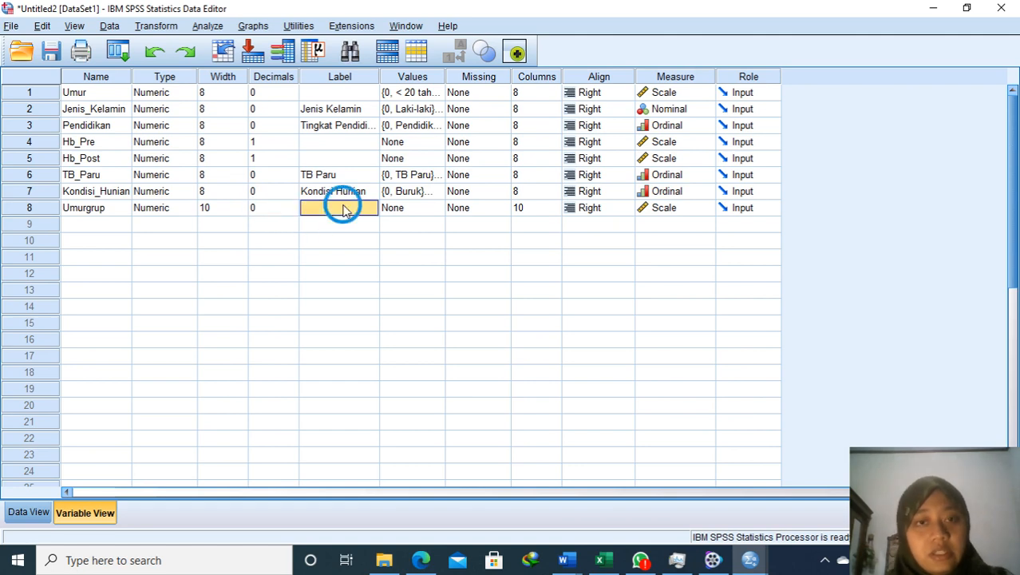
{"action": "left_click", "coordinate": [411, 207]}
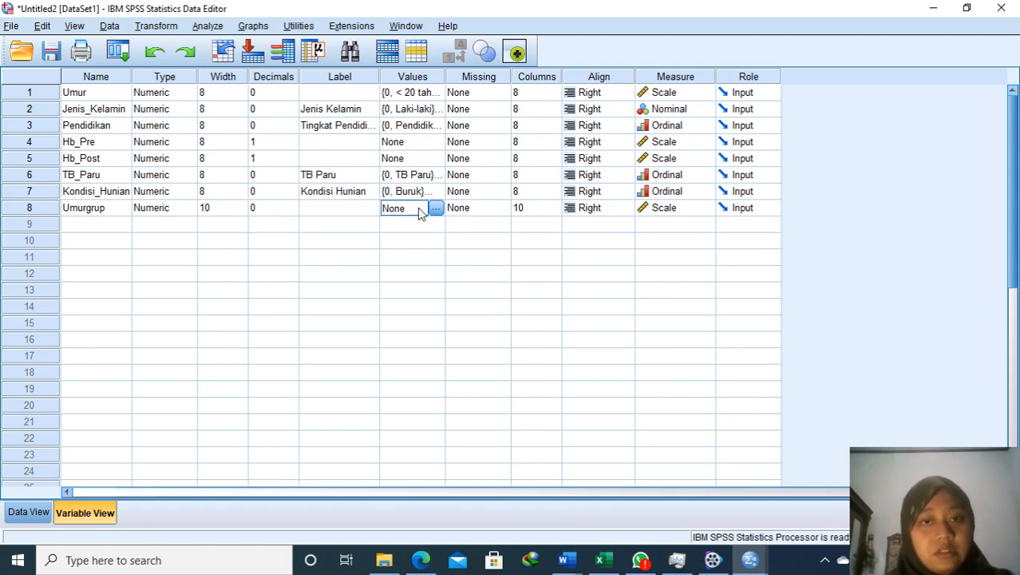
{"action": "left_click", "coordinate": [412, 192]}
{"action": "left_click", "coordinate": [411, 209]}
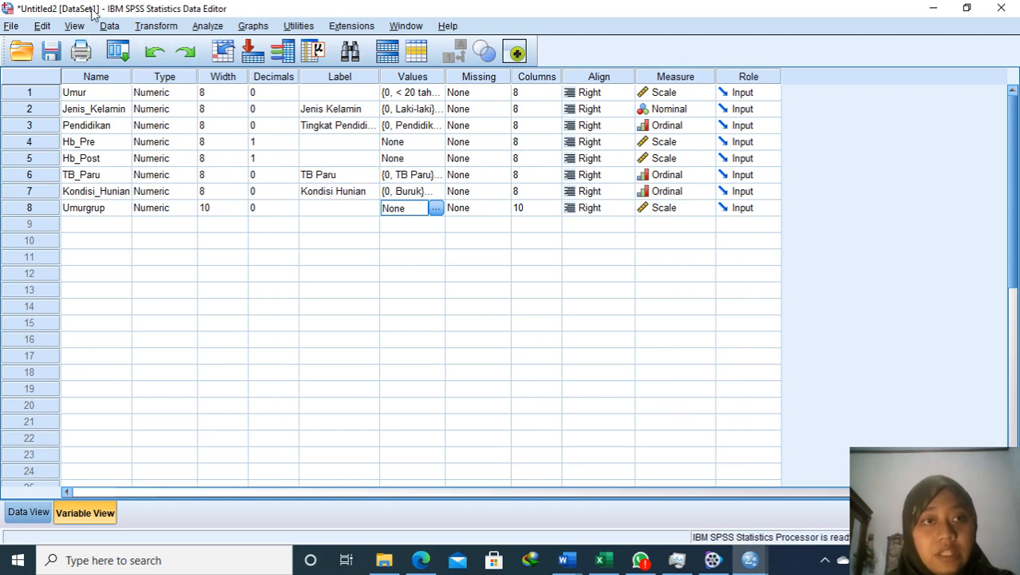
Start a Frequencies analysis with Jenis Kelamin, Tingkat Pendidikan, TB Paru and Kondisi Hunian as its variables
{"action": "left_click", "coordinate": [209, 26]}
{"action": "mouse_move", "coordinate": [233, 69]}
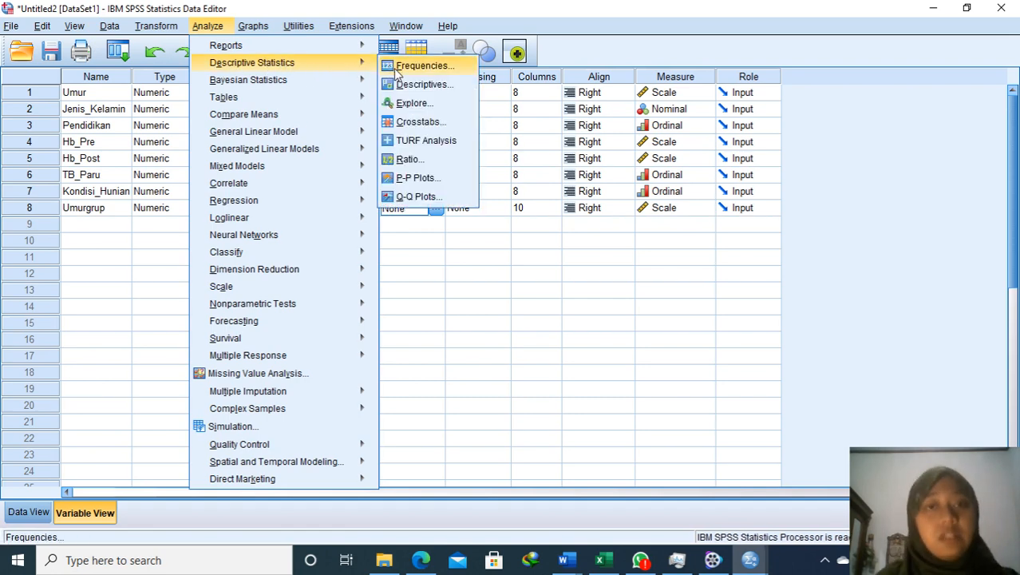
{"action": "left_click", "coordinate": [449, 68]}
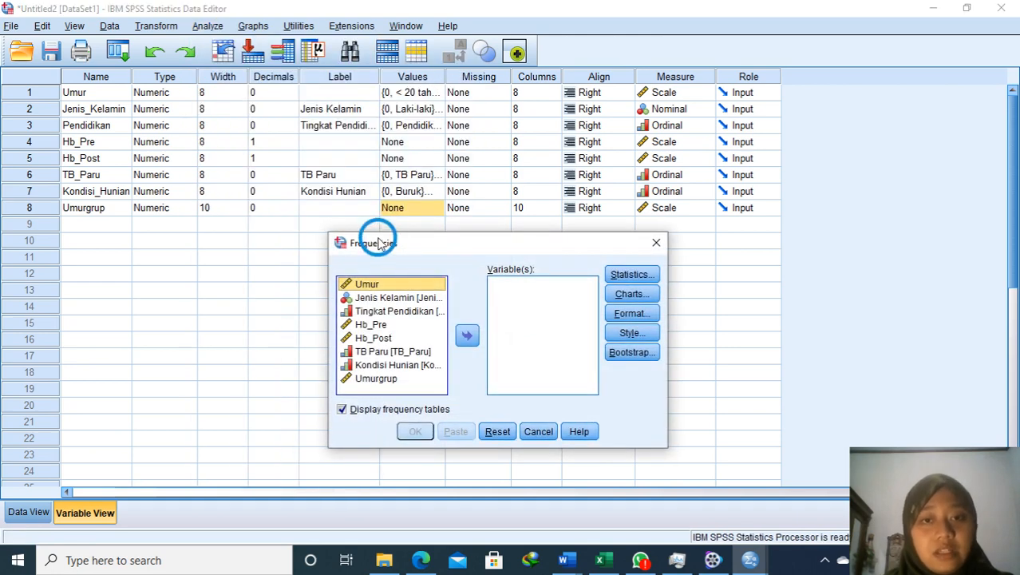
{"action": "left_click_drag", "start_coordinate": [383, 234], "coordinate": [317, 121]}
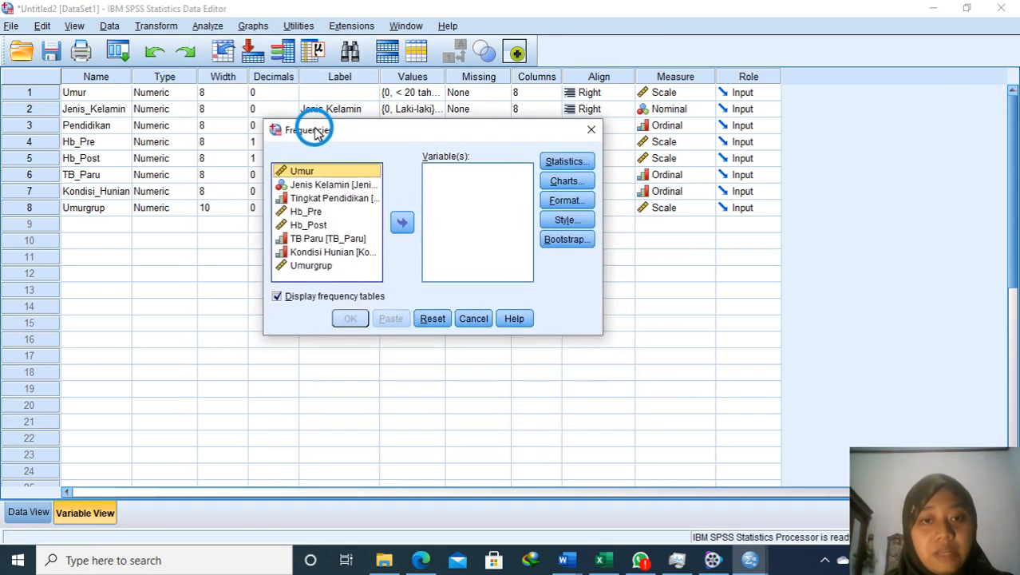
{"action": "left_click", "coordinate": [318, 185]}
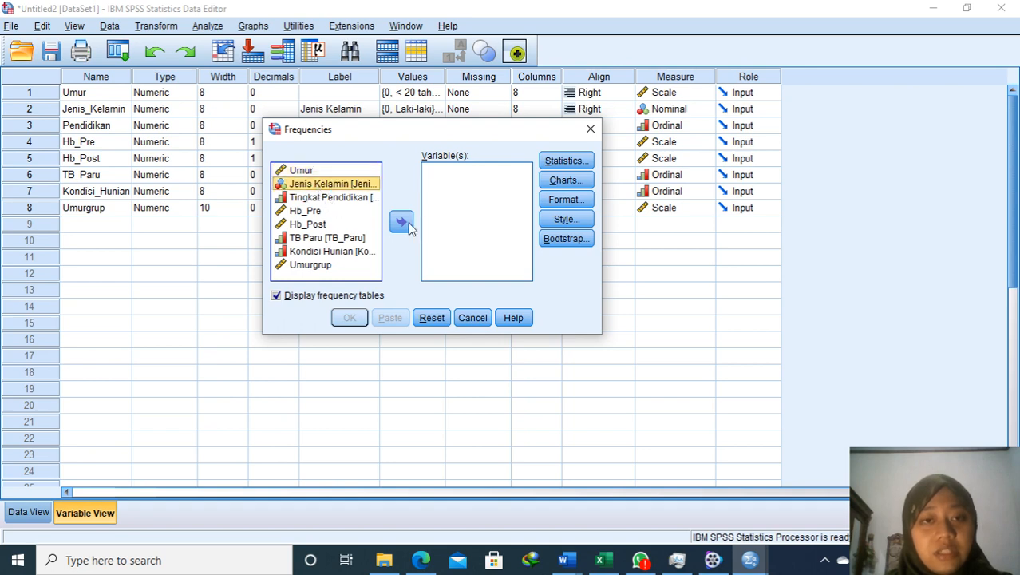
{"action": "left_click", "coordinate": [401, 222]}
{"action": "left_click", "coordinate": [347, 184]}
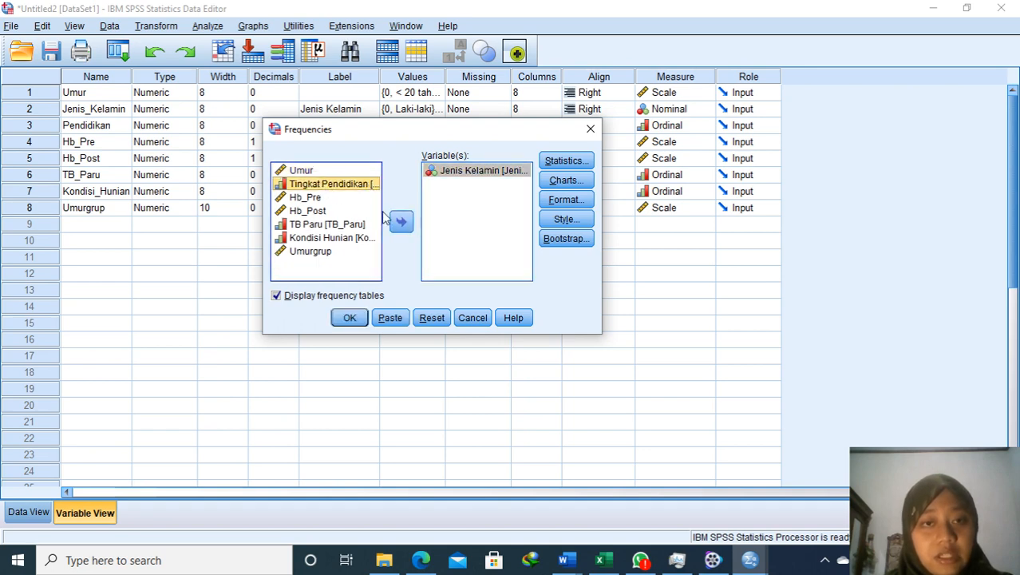
{"action": "left_click", "coordinate": [401, 222]}
{"action": "left_click", "coordinate": [368, 214]}
{"action": "left_click", "coordinate": [401, 222]}
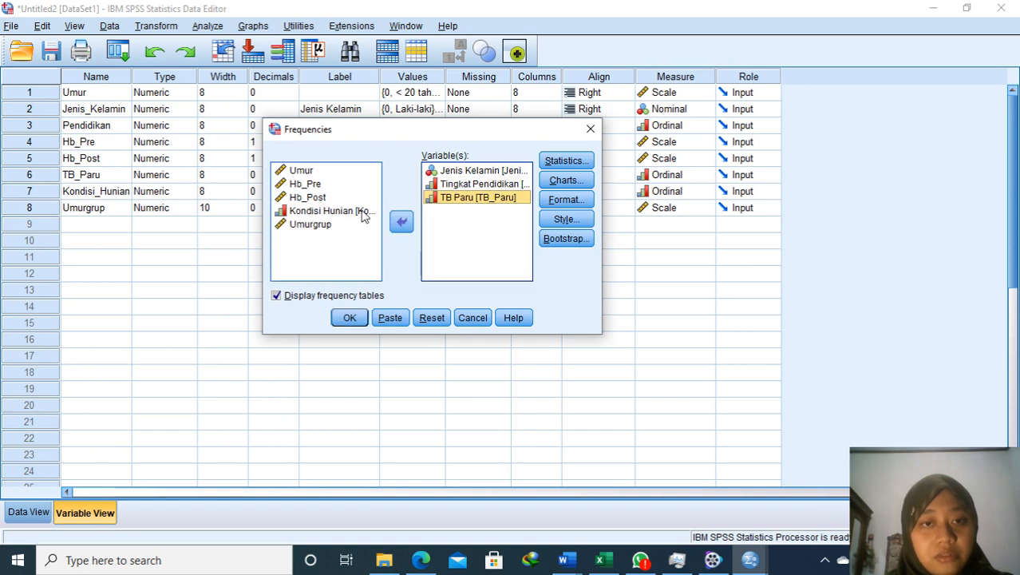
{"action": "left_click", "coordinate": [364, 225]}
{"action": "left_click", "coordinate": [401, 222]}
{"action": "left_click", "coordinate": [583, 163]}
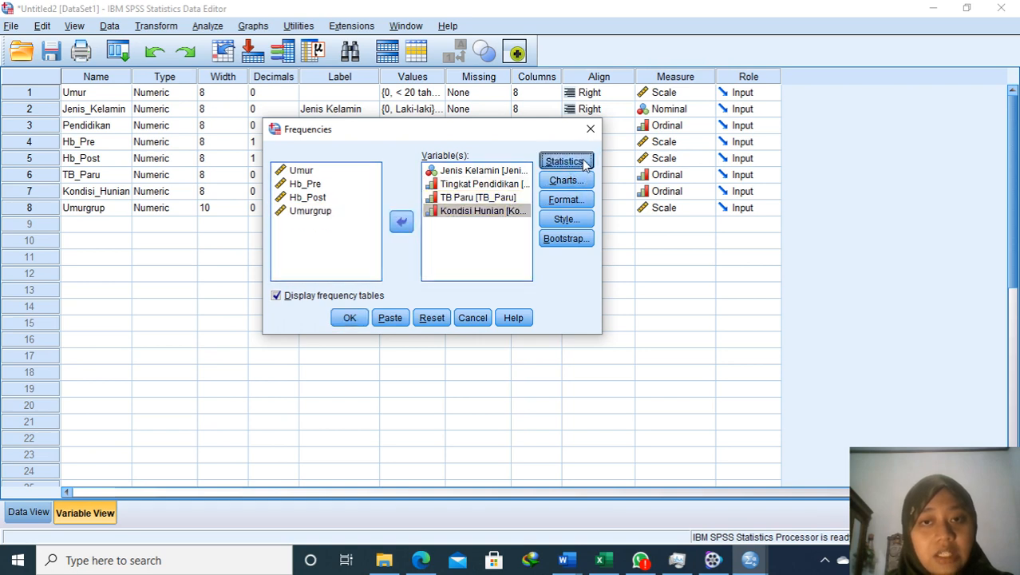
{"action": "left_click_drag", "start_coordinate": [533, 214], "coordinate": [351, 160]}
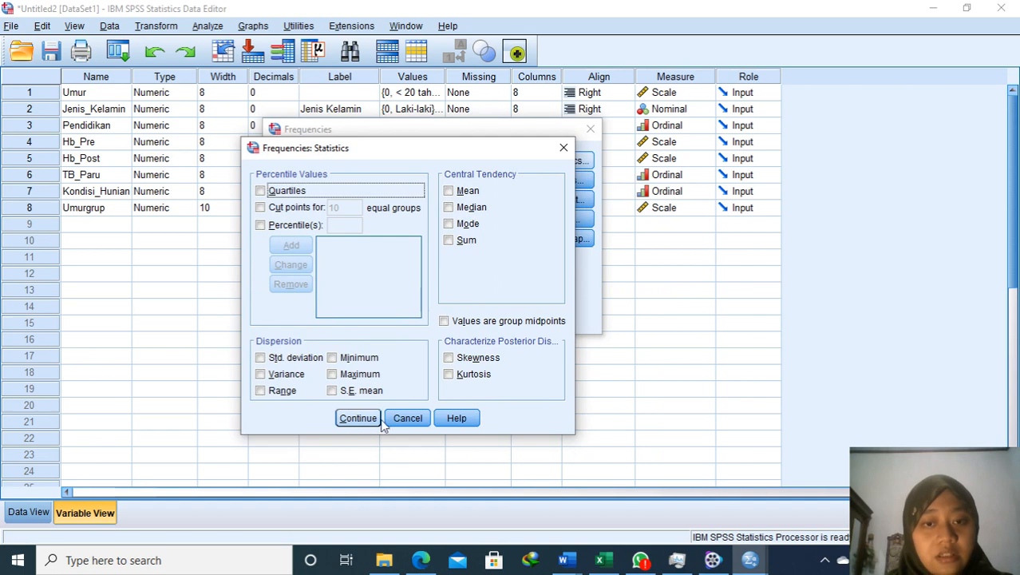
{"action": "left_click", "coordinate": [358, 418]}
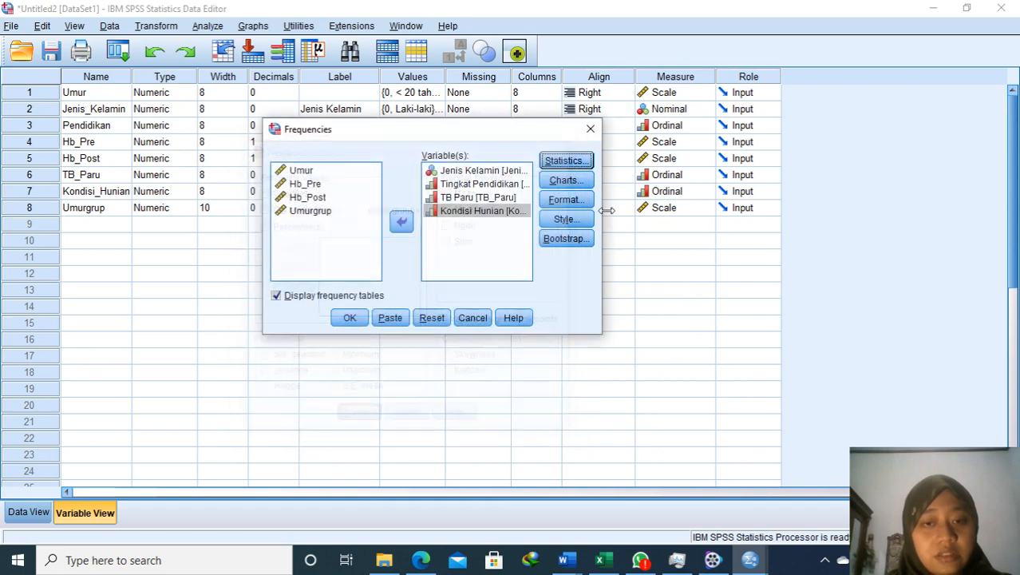
Request pie charts showing percentages, keep the frequency tables displayed, and run the Frequencies analysis
{"action": "left_click", "coordinate": [573, 181]}
{"action": "left_click", "coordinate": [439, 320]}
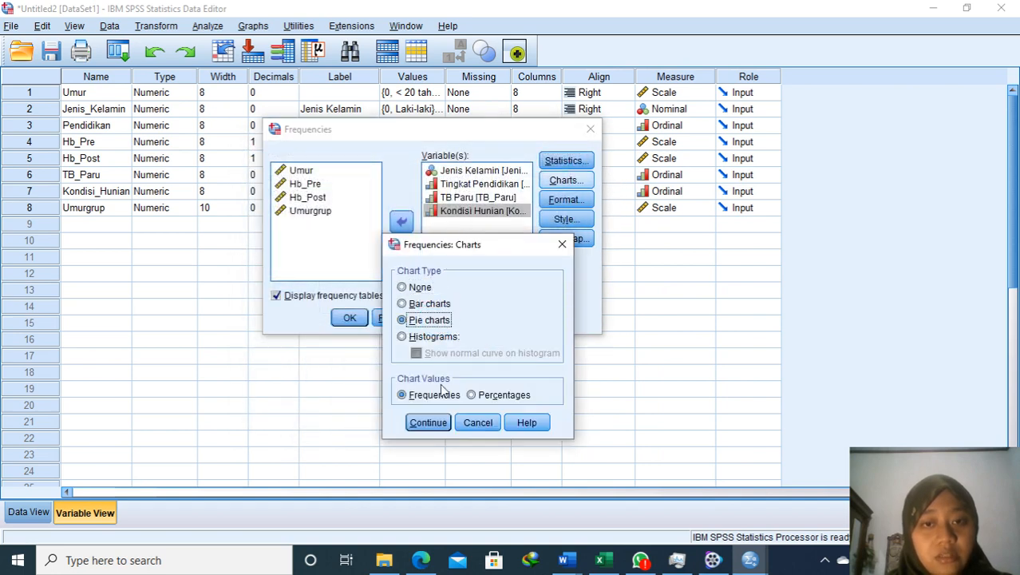
{"action": "left_click", "coordinate": [470, 394]}
{"action": "left_click", "coordinate": [439, 420]}
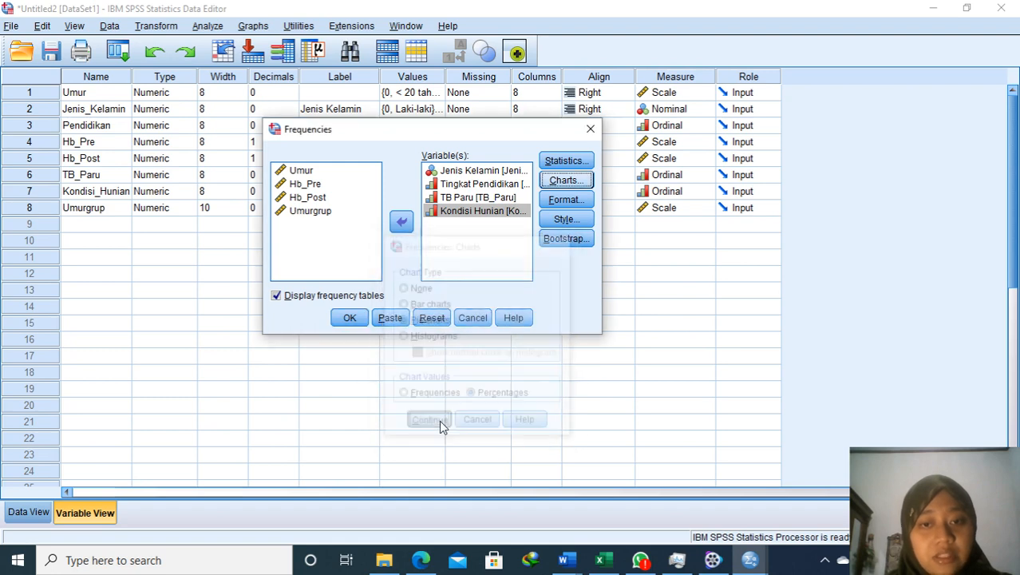
{"action": "double_click", "coordinate": [274, 298]}
{"action": "left_click", "coordinate": [345, 318]}
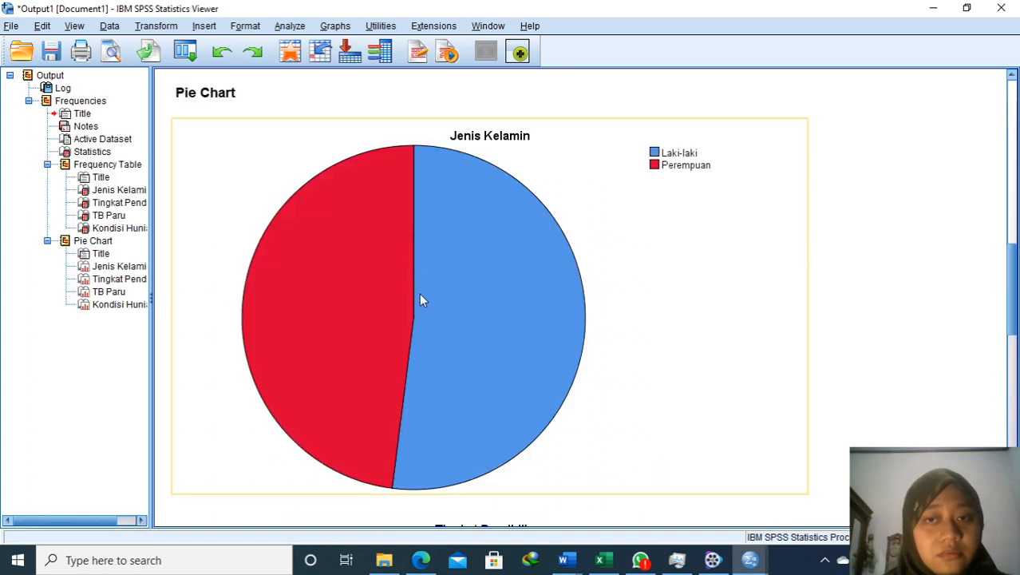
Review the Statistics and frequency tables in the output for Jenis Kelamin, Tingkat Pendidikan, TB Paru and Kondisi Hunian
{"action": "scroll", "coordinate": [423, 299], "scroll_direction": "up", "scroll_amount": 15}
{"action": "scroll", "coordinate": [423, 299], "scroll_direction": "down", "scroll_amount": 2}
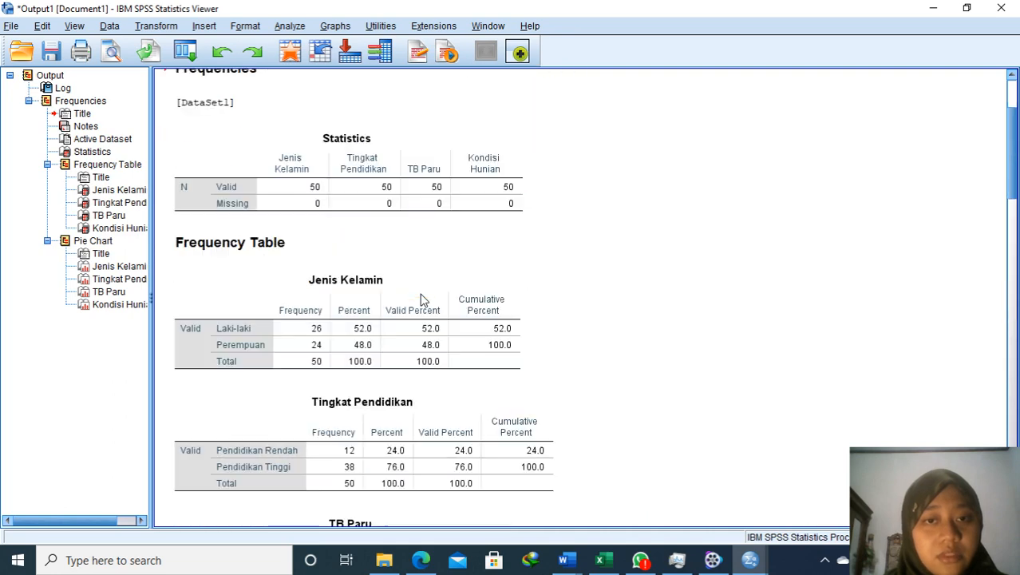
{"action": "scroll", "coordinate": [423, 299], "scroll_direction": "down", "scroll_amount": 2}
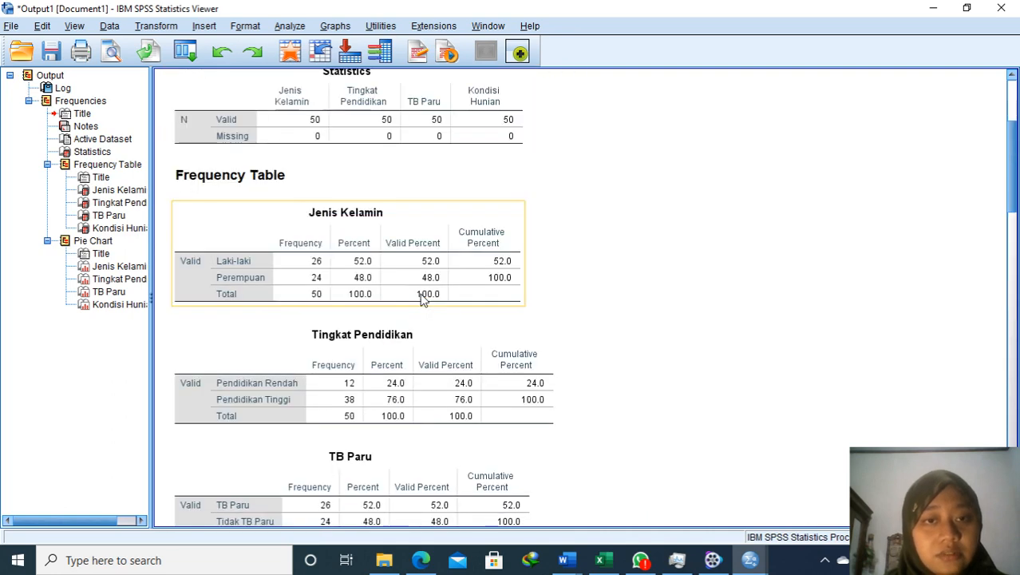
{"action": "scroll", "coordinate": [423, 299], "scroll_direction": "down", "scroll_amount": 8}
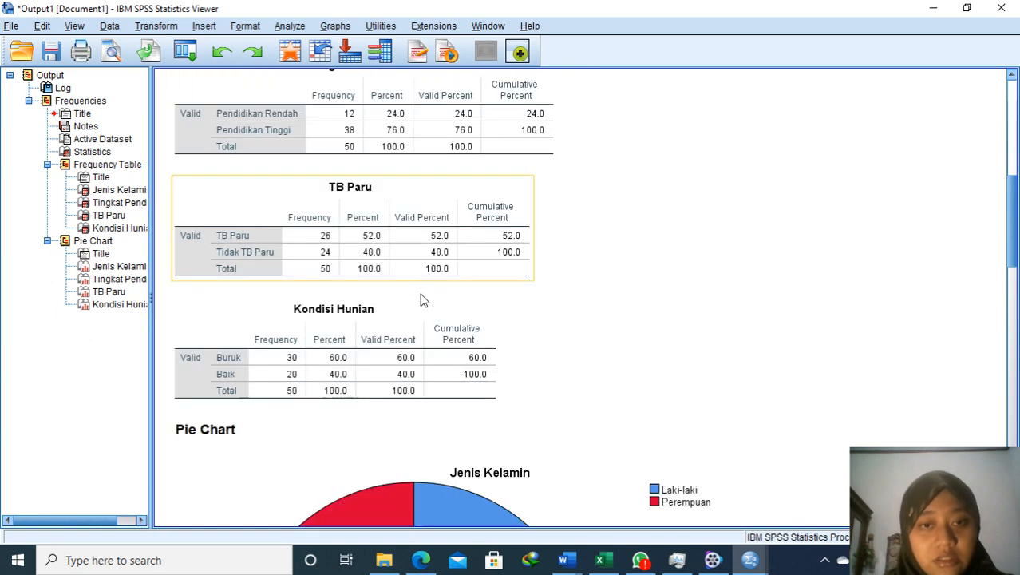
Switch to the Word document Hasil dan Kesimpulan Praktikum ke 1 CRP.doc and read through its summary tables down to Hb Pre and Hb Post
{"action": "mouse_move", "coordinate": [564, 558]}
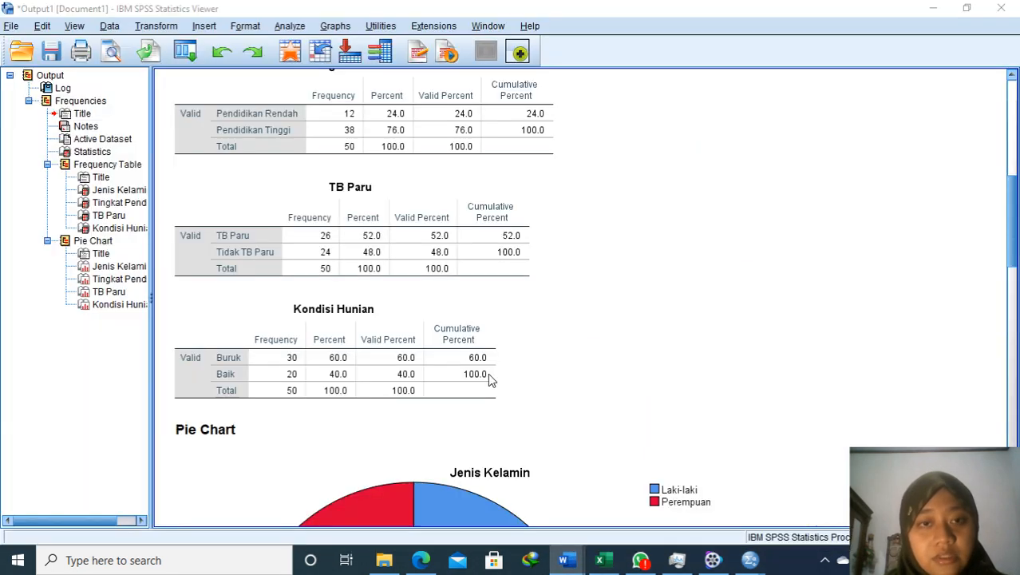
{"action": "left_click", "coordinate": [934, 9]}
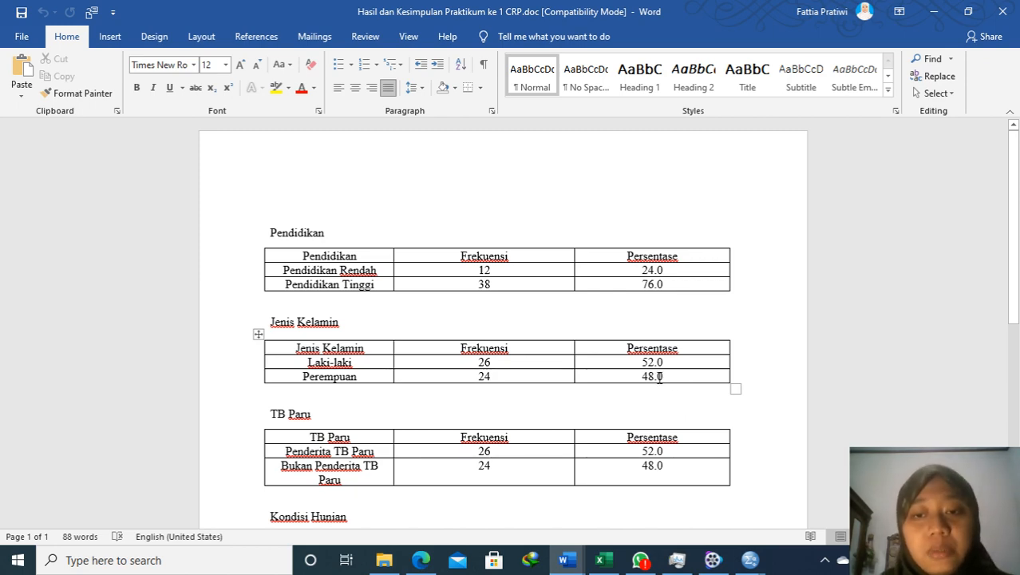
{"action": "scroll", "coordinate": [324, 489], "scroll_direction": "down", "scroll_amount": 3}
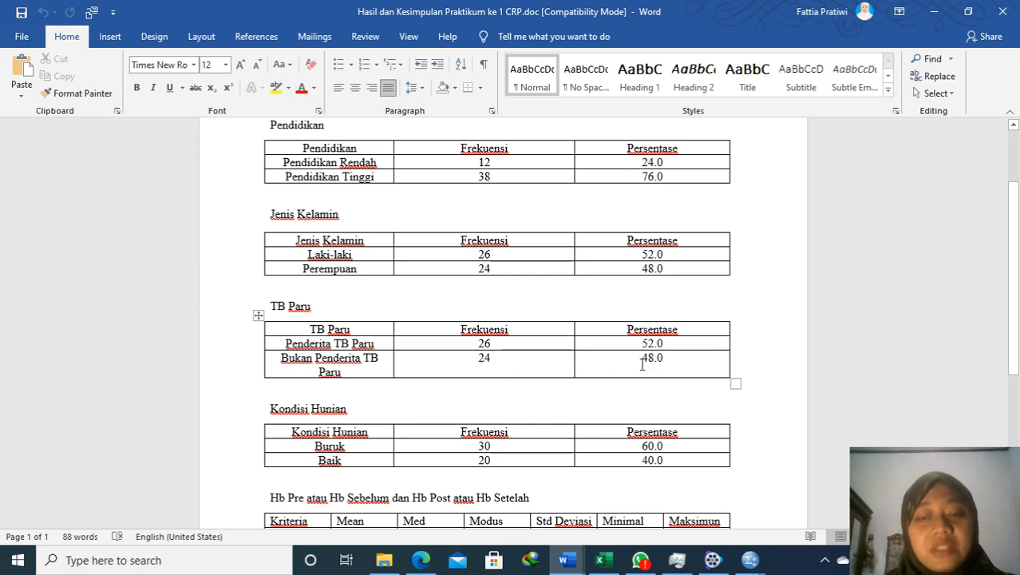
{"action": "scroll", "coordinate": [348, 451], "scroll_direction": "down", "scroll_amount": 1}
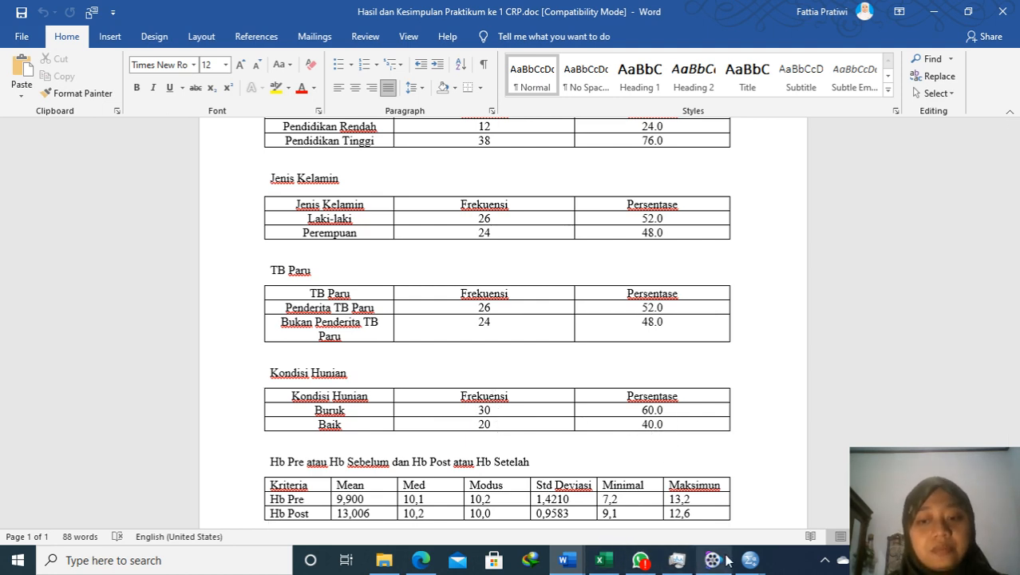
Switch back to the SPSS data editor and reopen the Frequencies analysis
{"action": "mouse_move", "coordinate": [749, 564]}
{"action": "left_click", "coordinate": [801, 498]}
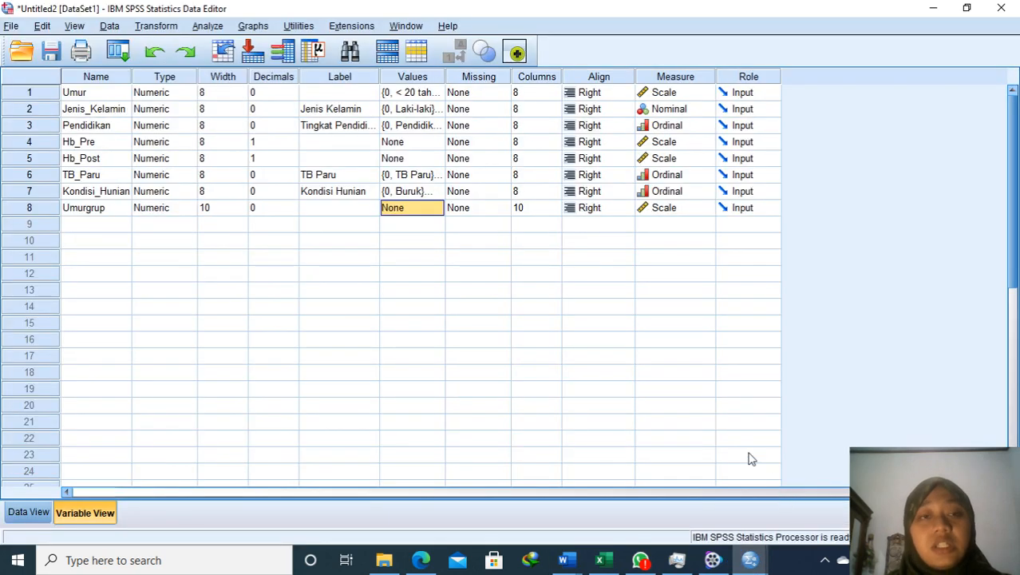
{"action": "left_click", "coordinate": [139, 25]}
{"action": "mouse_move", "coordinate": [207, 26]}
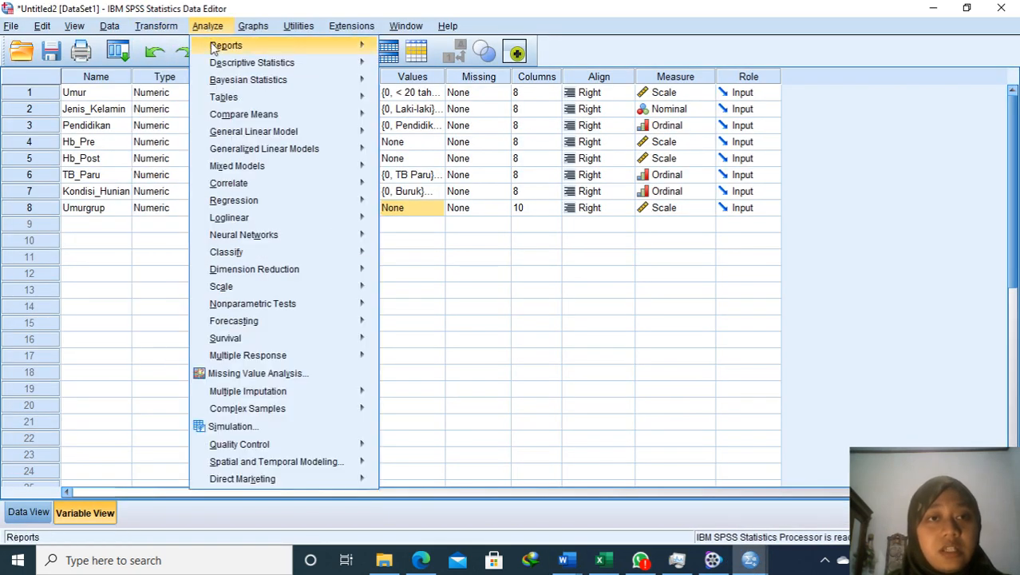
{"action": "mouse_move", "coordinate": [278, 67]}
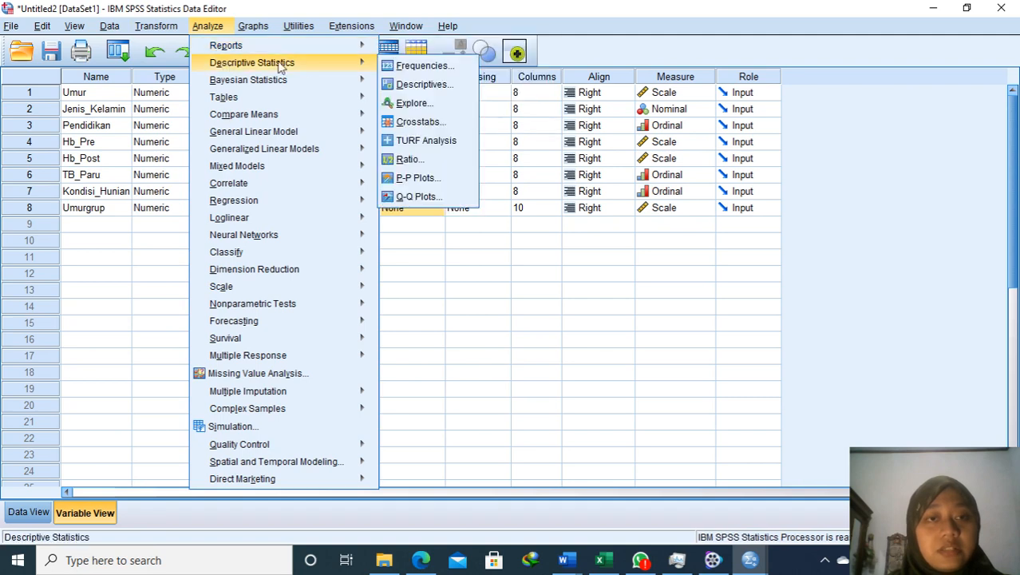
{"action": "left_click", "coordinate": [392, 67]}
Replace the four categorical variables in the Frequencies analysis with Hb_Pre and Hb_Post
{"action": "left_click", "coordinate": [479, 170]}
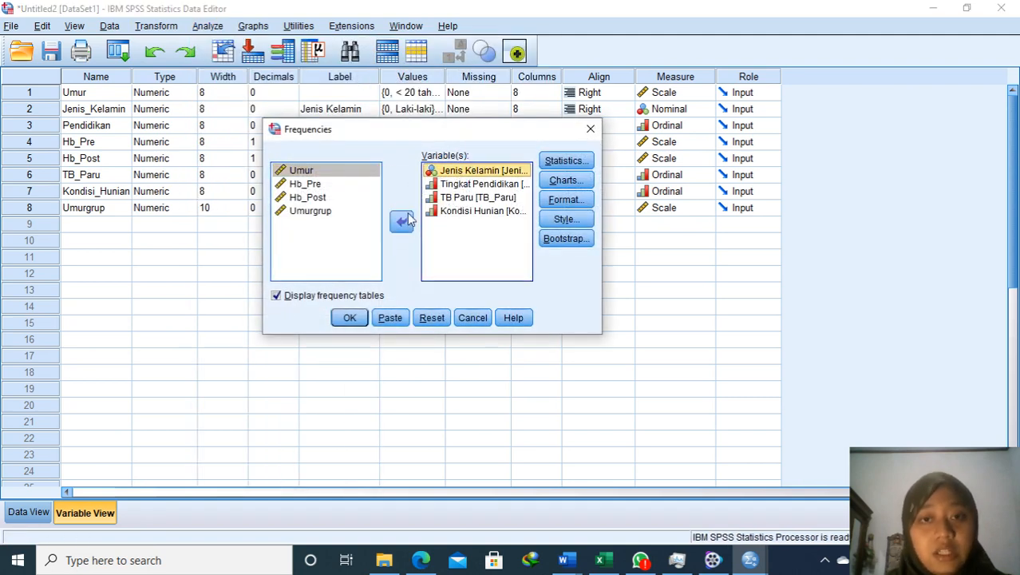
{"action": "left_click", "coordinate": [401, 221]}
{"action": "left_click", "coordinate": [461, 171]}
{"action": "left_click", "coordinate": [401, 221]}
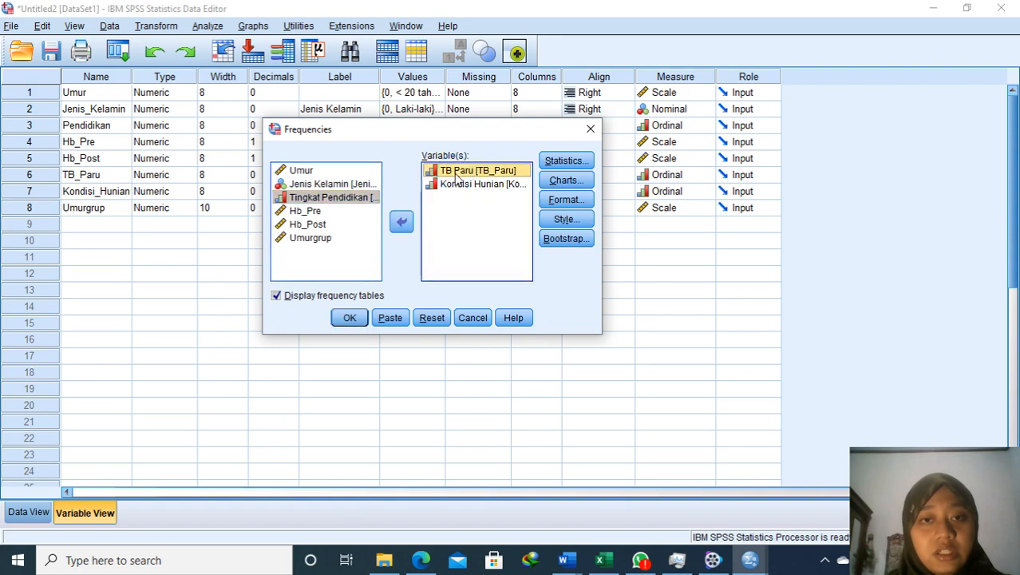
{"action": "left_click", "coordinate": [401, 221]}
{"action": "left_click", "coordinate": [453, 171]}
{"action": "left_click", "coordinate": [401, 221]}
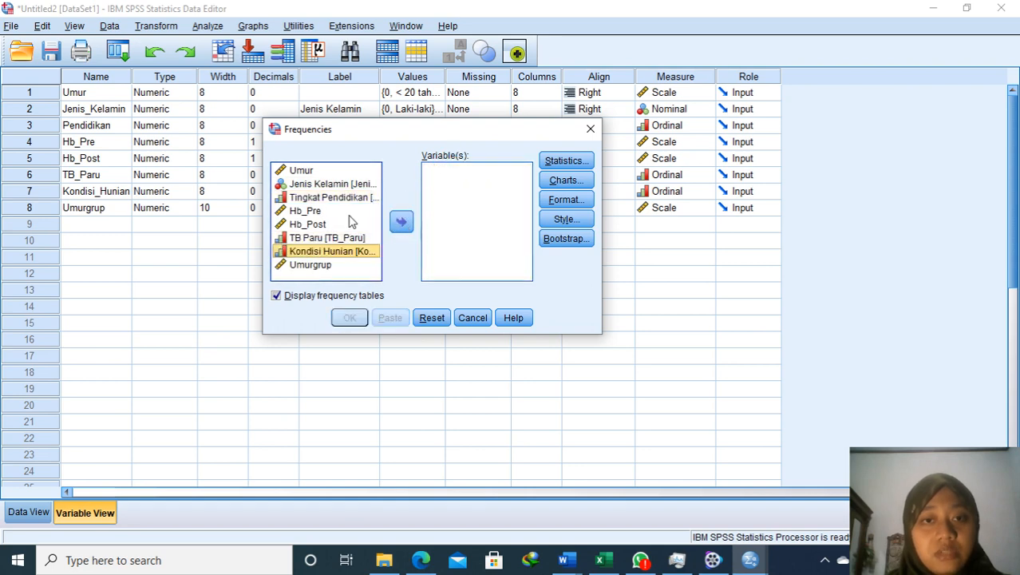
{"action": "left_click", "coordinate": [305, 211]}
{"action": "left_click", "coordinate": [401, 221]}
{"action": "left_click", "coordinate": [351, 212]}
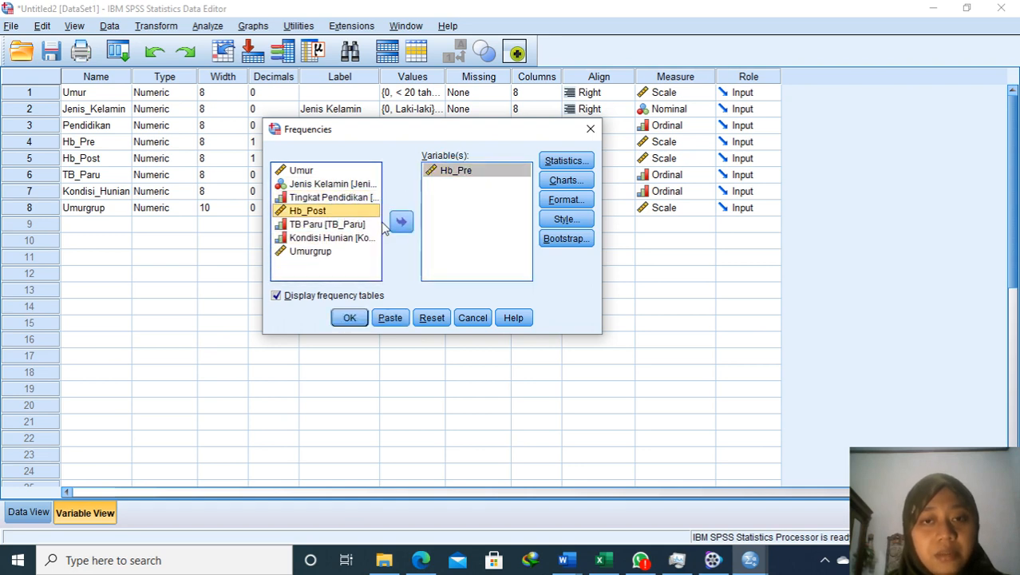
{"action": "left_click", "coordinate": [402, 222]}
Set the analysis charts to histograms with the normal curve shown
{"action": "left_click", "coordinate": [566, 180]}
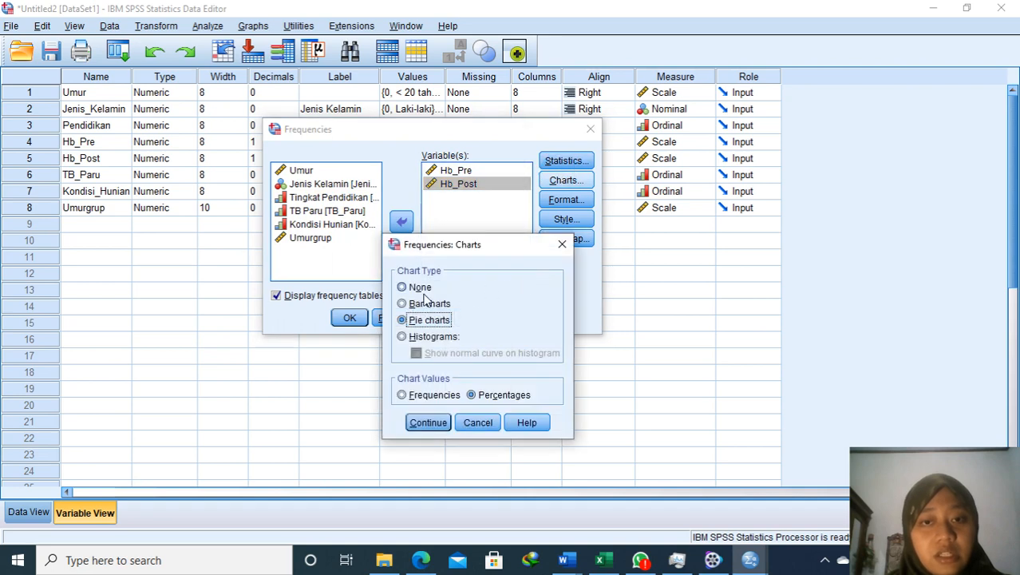
{"action": "left_click", "coordinate": [402, 336]}
{"action": "left_click", "coordinate": [416, 352]}
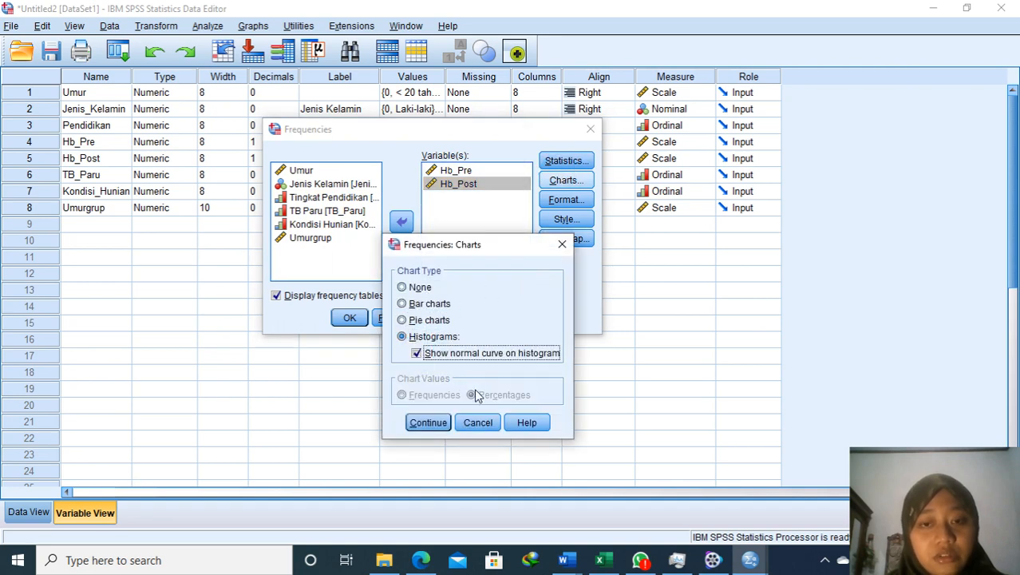
{"action": "left_click", "coordinate": [427, 422]}
Include the mean, median, mode and sum as central tendency statistics for the Hb variables
{"action": "left_click", "coordinate": [566, 161]}
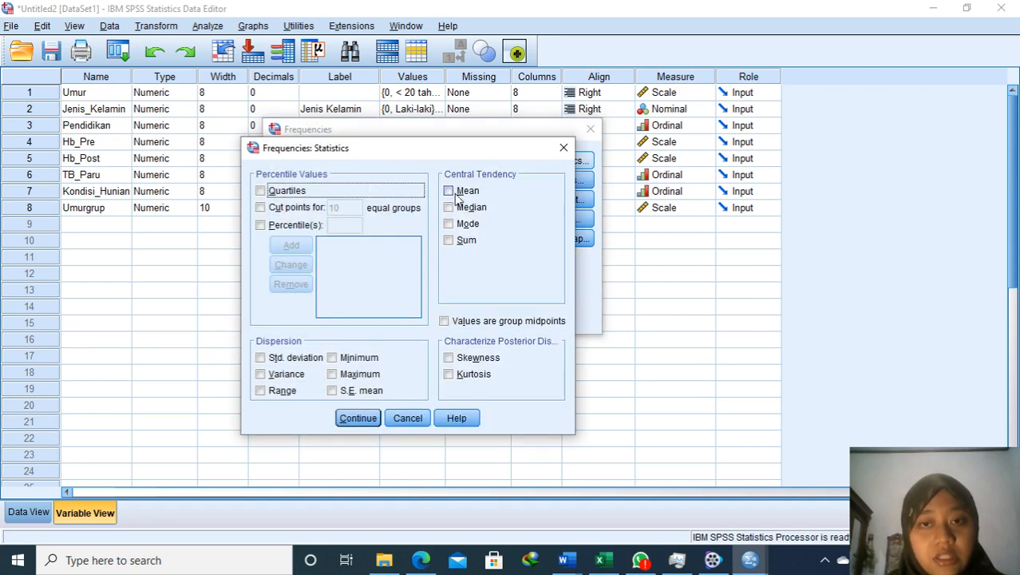
{"action": "left_click", "coordinate": [448, 191]}
{"action": "left_click", "coordinate": [448, 207]}
{"action": "left_click", "coordinate": [449, 223]}
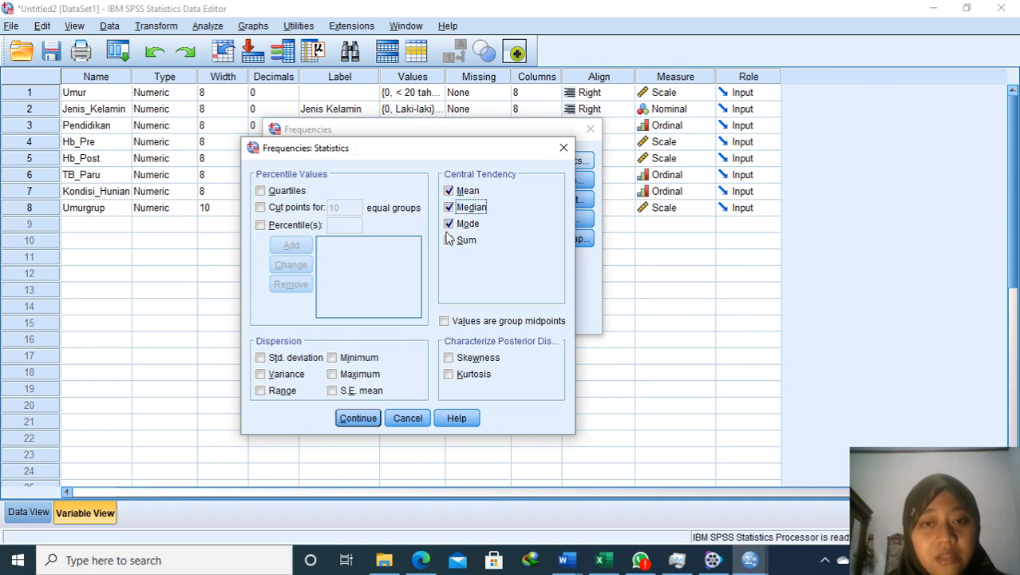
{"action": "left_click", "coordinate": [448, 240]}
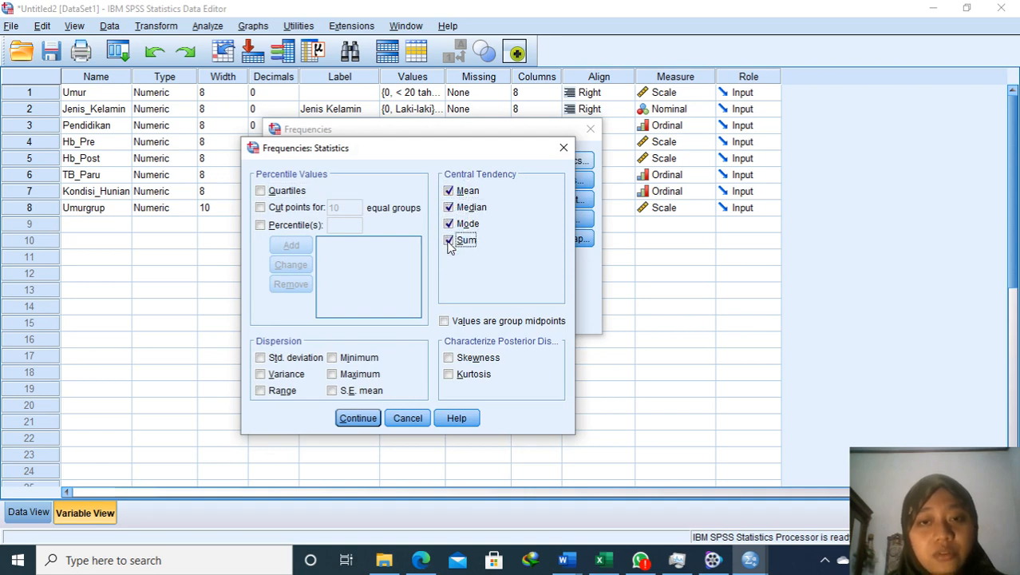
Include the dispersion statistics standard deviation, variance, range, minimum, maximum and S.E. mean
{"action": "left_click", "coordinate": [264, 358]}
{"action": "left_click", "coordinate": [270, 374]}
{"action": "left_click", "coordinate": [271, 389]}
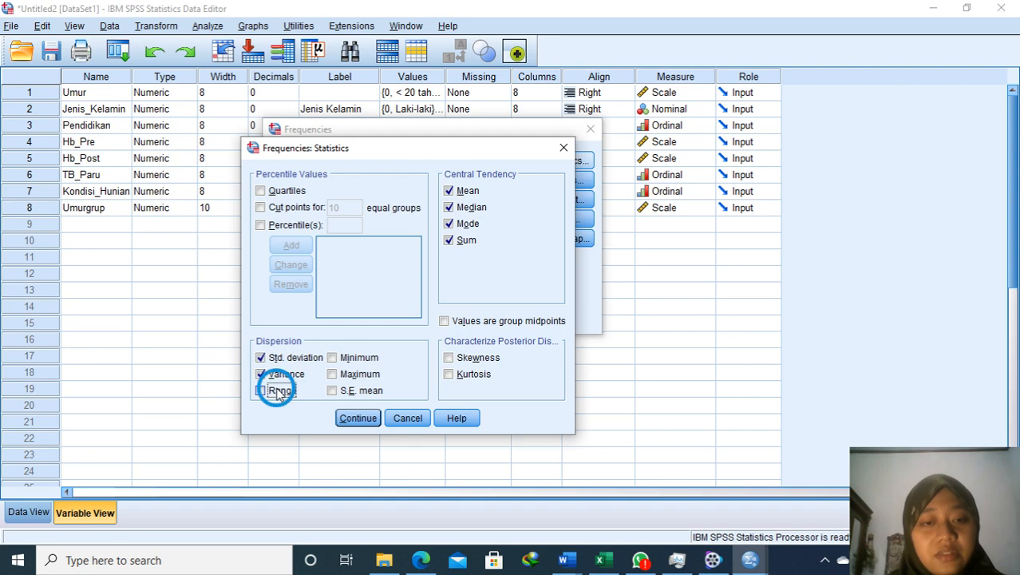
{"action": "left_click", "coordinate": [333, 358]}
{"action": "left_click", "coordinate": [344, 375]}
{"action": "left_click", "coordinate": [345, 391]}
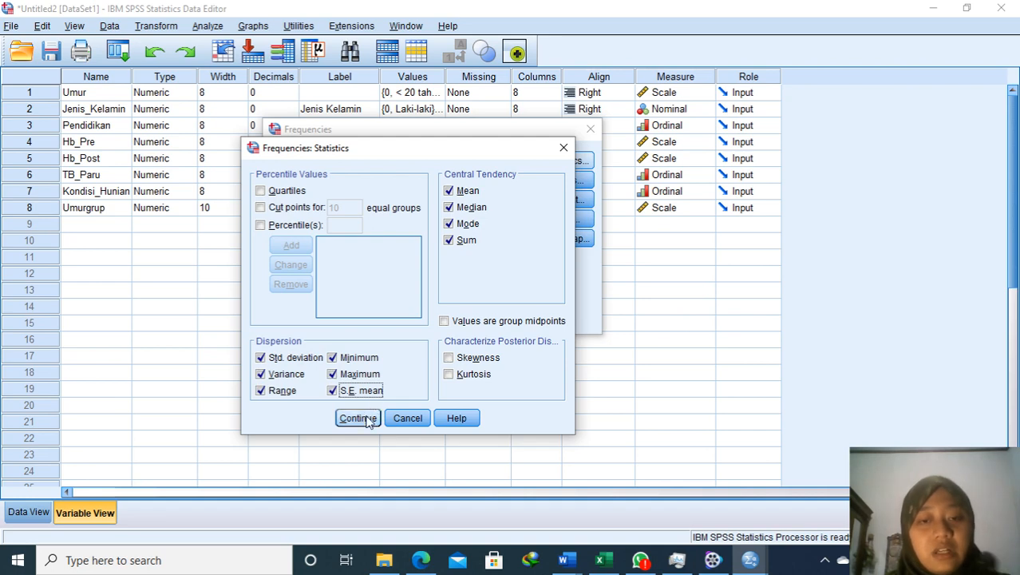
Run the Frequencies analysis for Hb_Pre and Hb_Post with the chosen statistics, frequency tables and histograms
{"action": "left_click", "coordinate": [358, 418]}
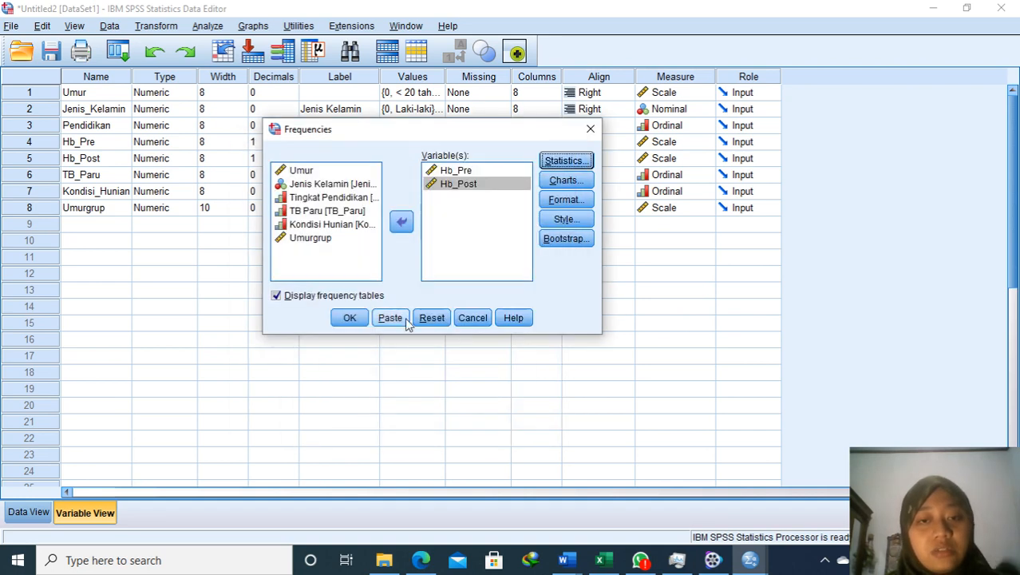
{"action": "left_click", "coordinate": [350, 318]}
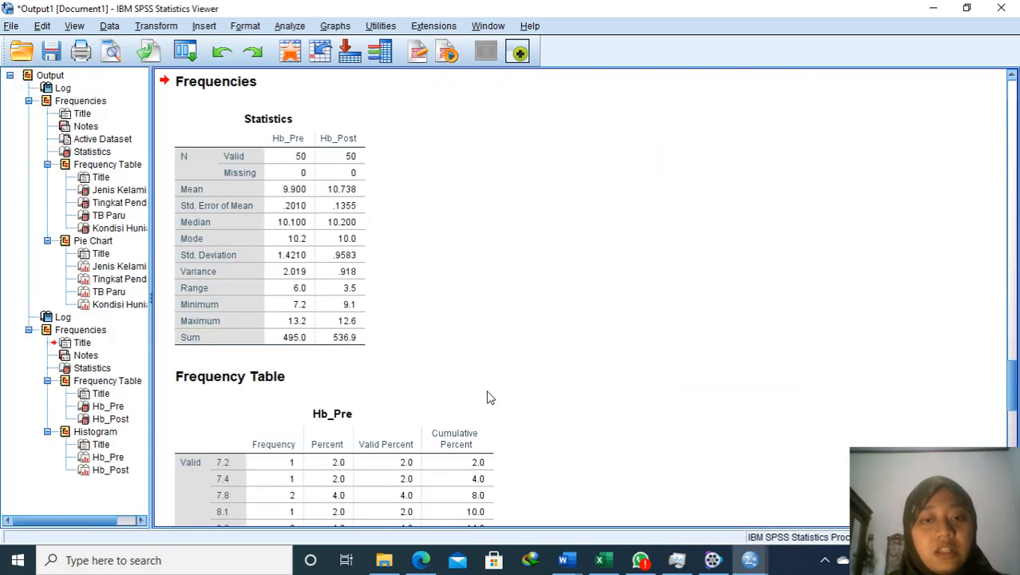
{"action": "left_click", "coordinate": [351, 308]}
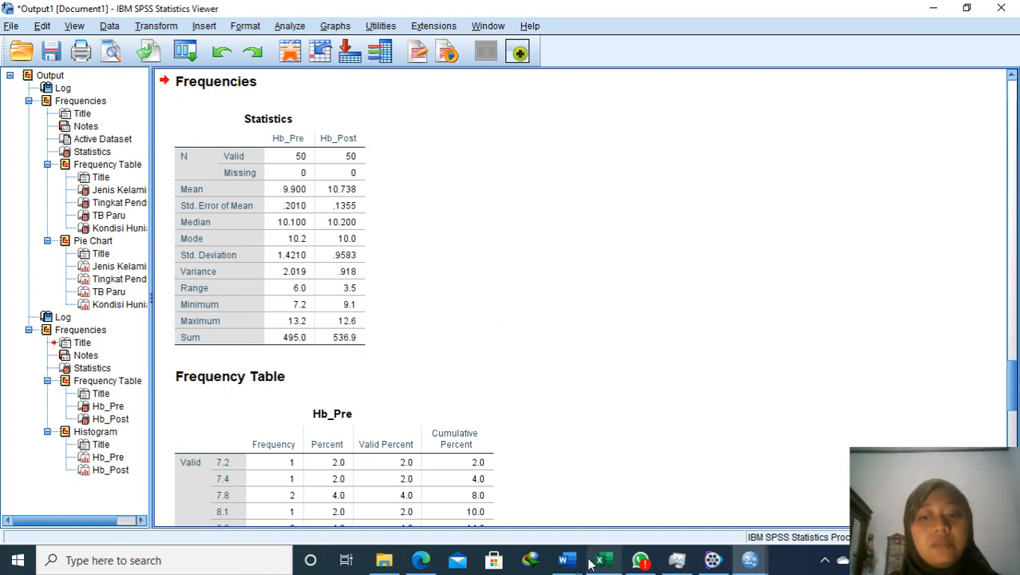
Examine the Kondisi Hunian and Hb Pre/Hb Post result tables in the Word document, and return to the SPSS Data Editor
{"action": "left_click", "coordinate": [564, 562]}
{"action": "left_click", "coordinate": [728, 489]}
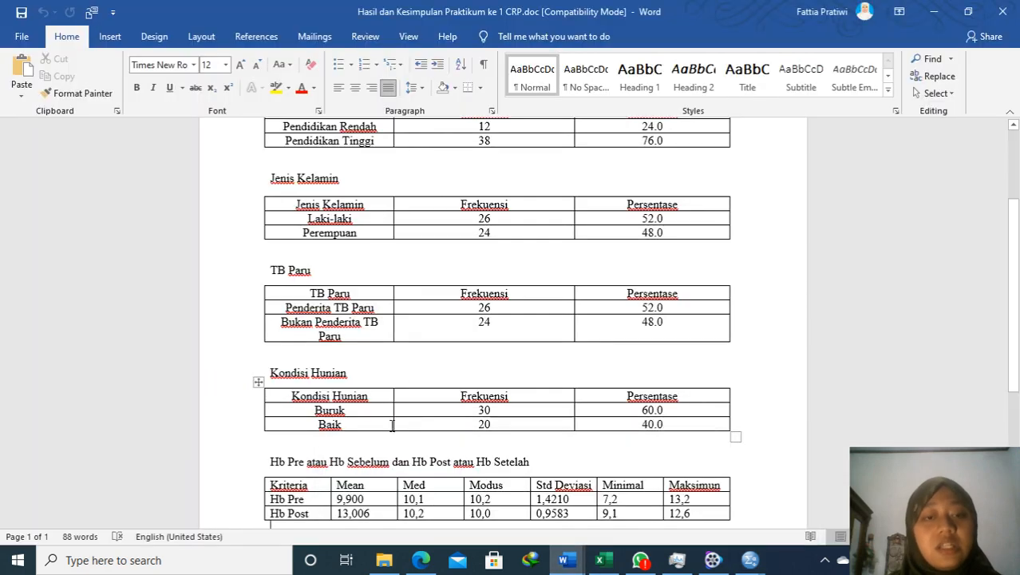
{"action": "scroll", "coordinate": [391, 425], "scroll_direction": "down", "scroll_amount": 3}
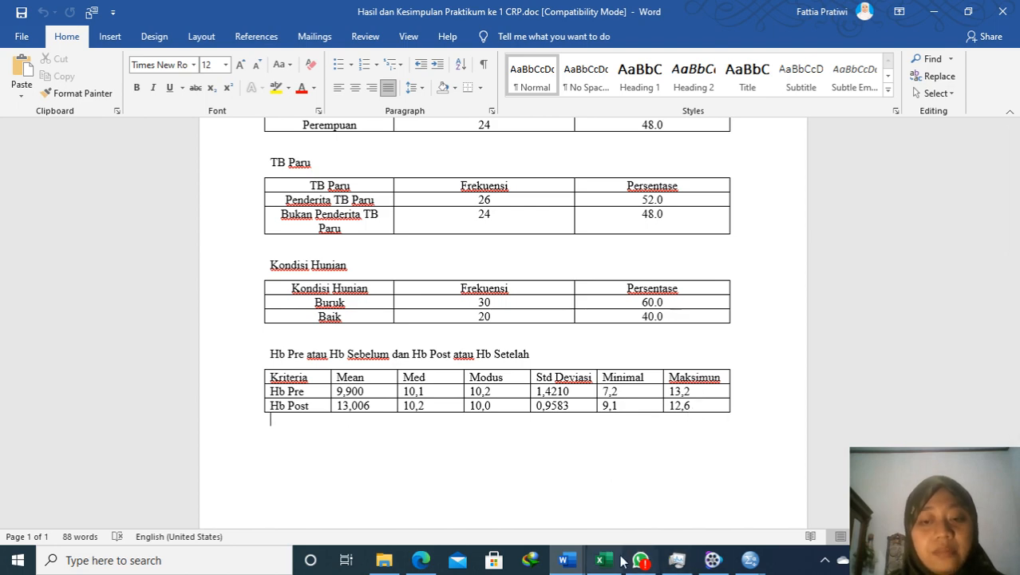
{"action": "mouse_move", "coordinate": [749, 561]}
{"action": "left_click", "coordinate": [773, 518]}
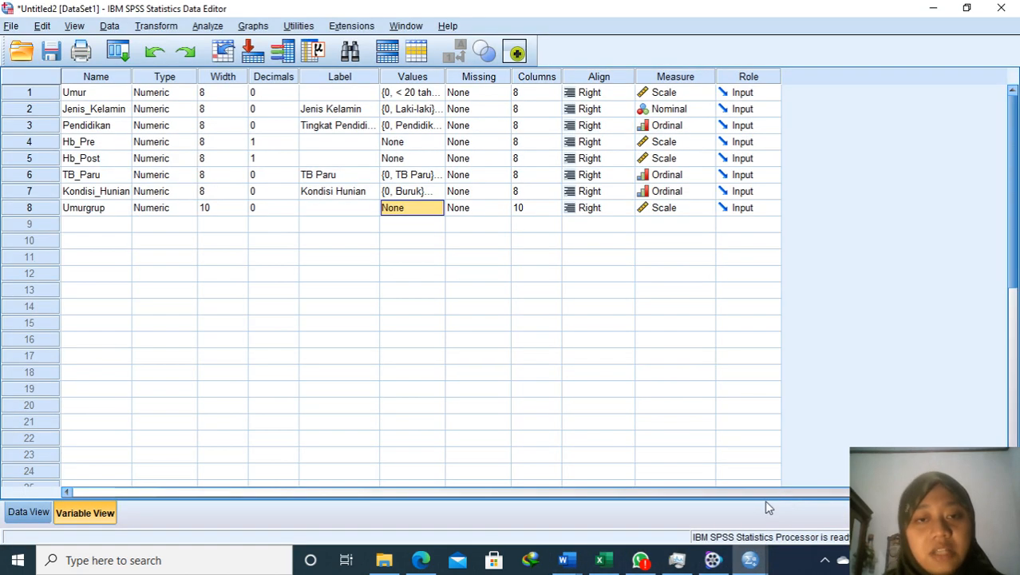